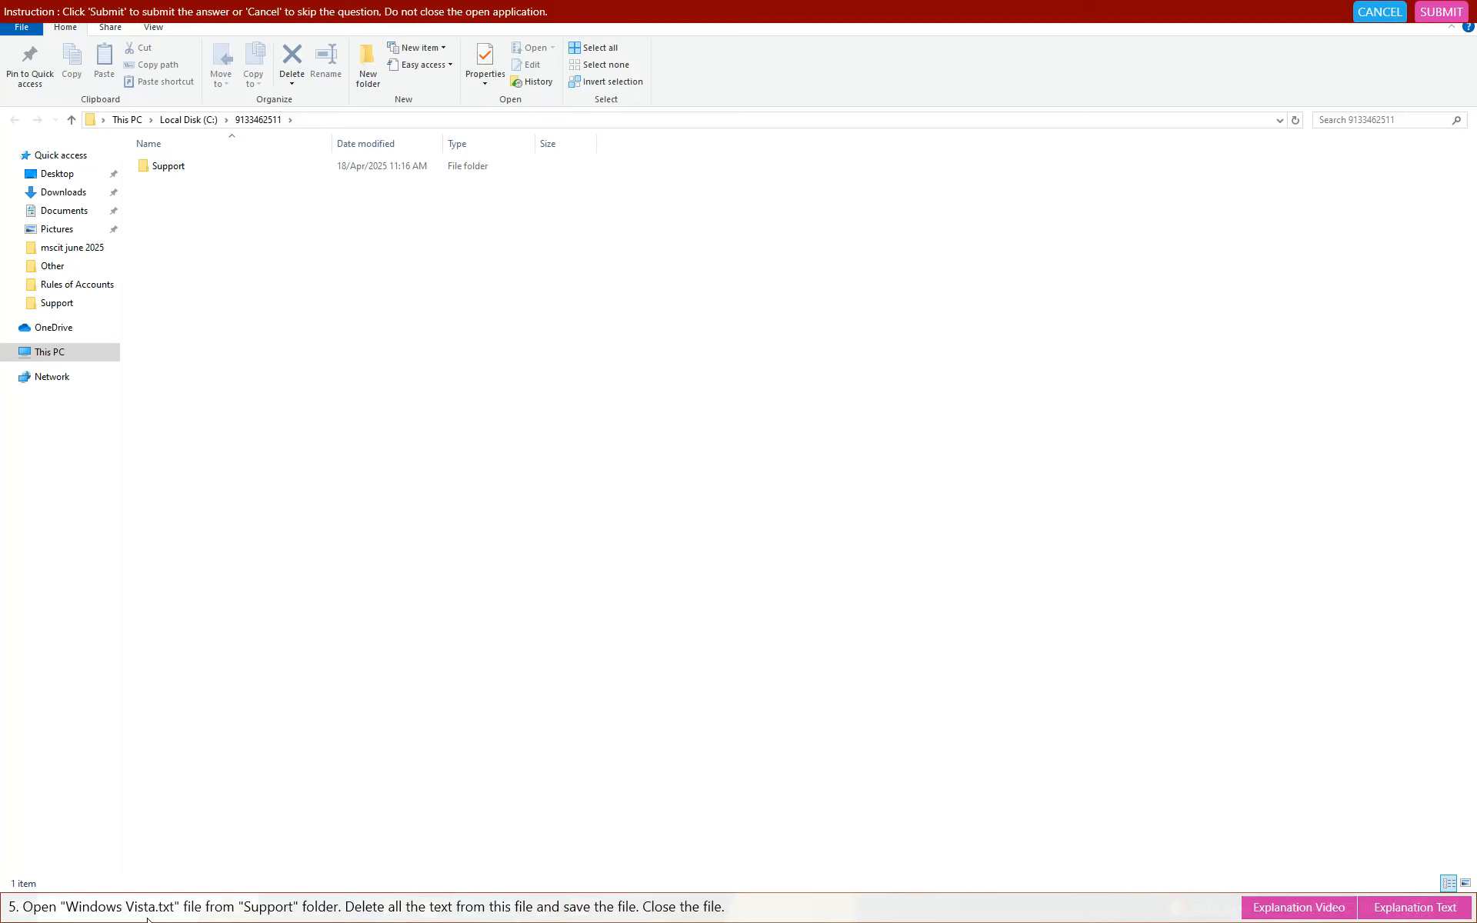
# Step: Open Windows Vista.txt from the Support folder and delete all of its text
pyautogui.doubleClick(172, 166)
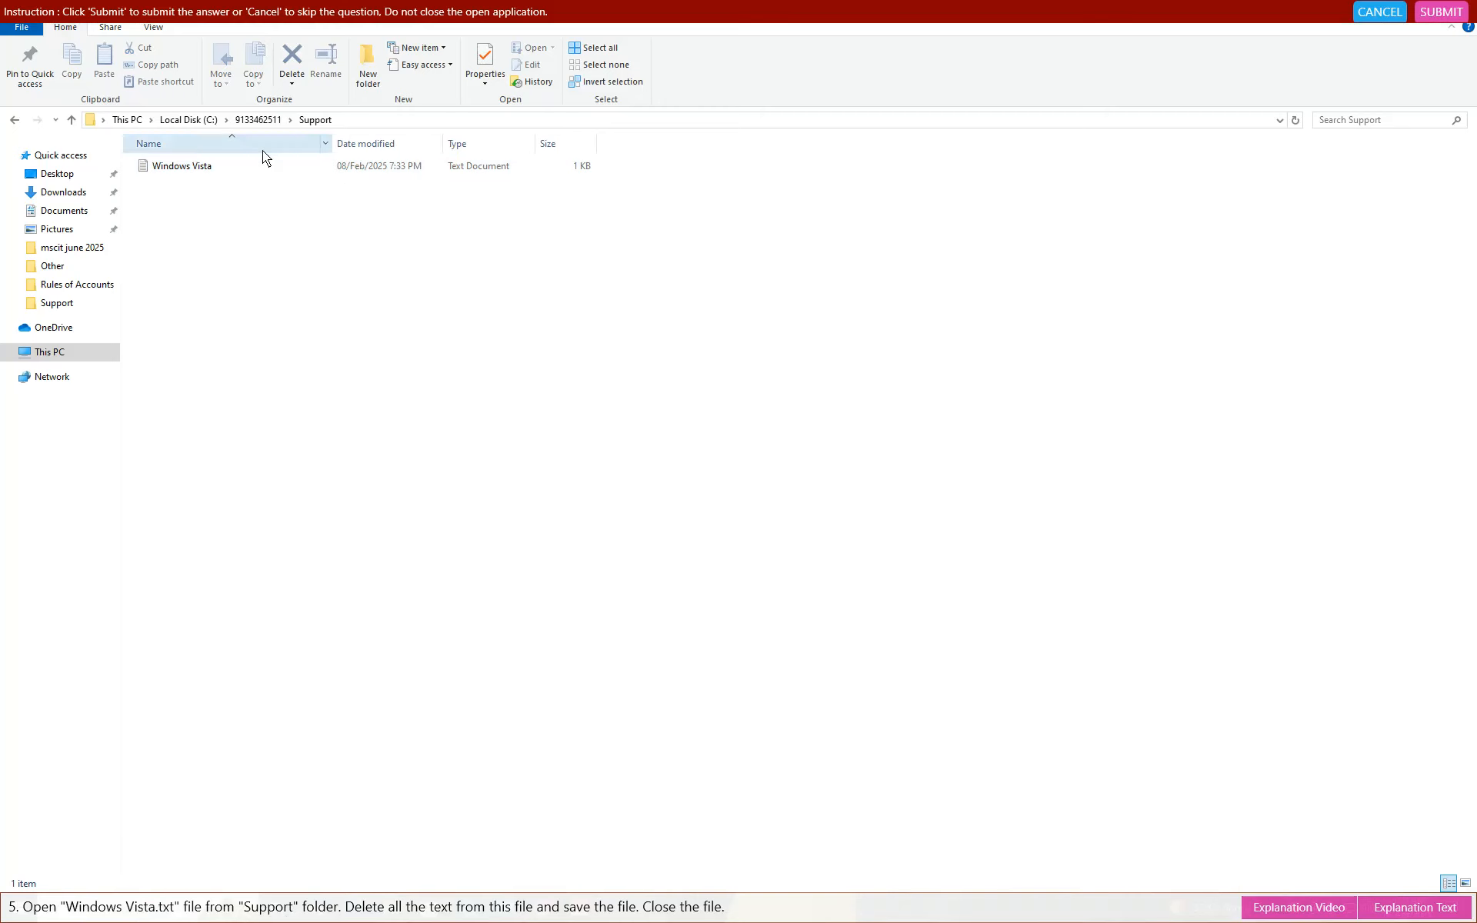
pyautogui.doubleClick(196, 169)
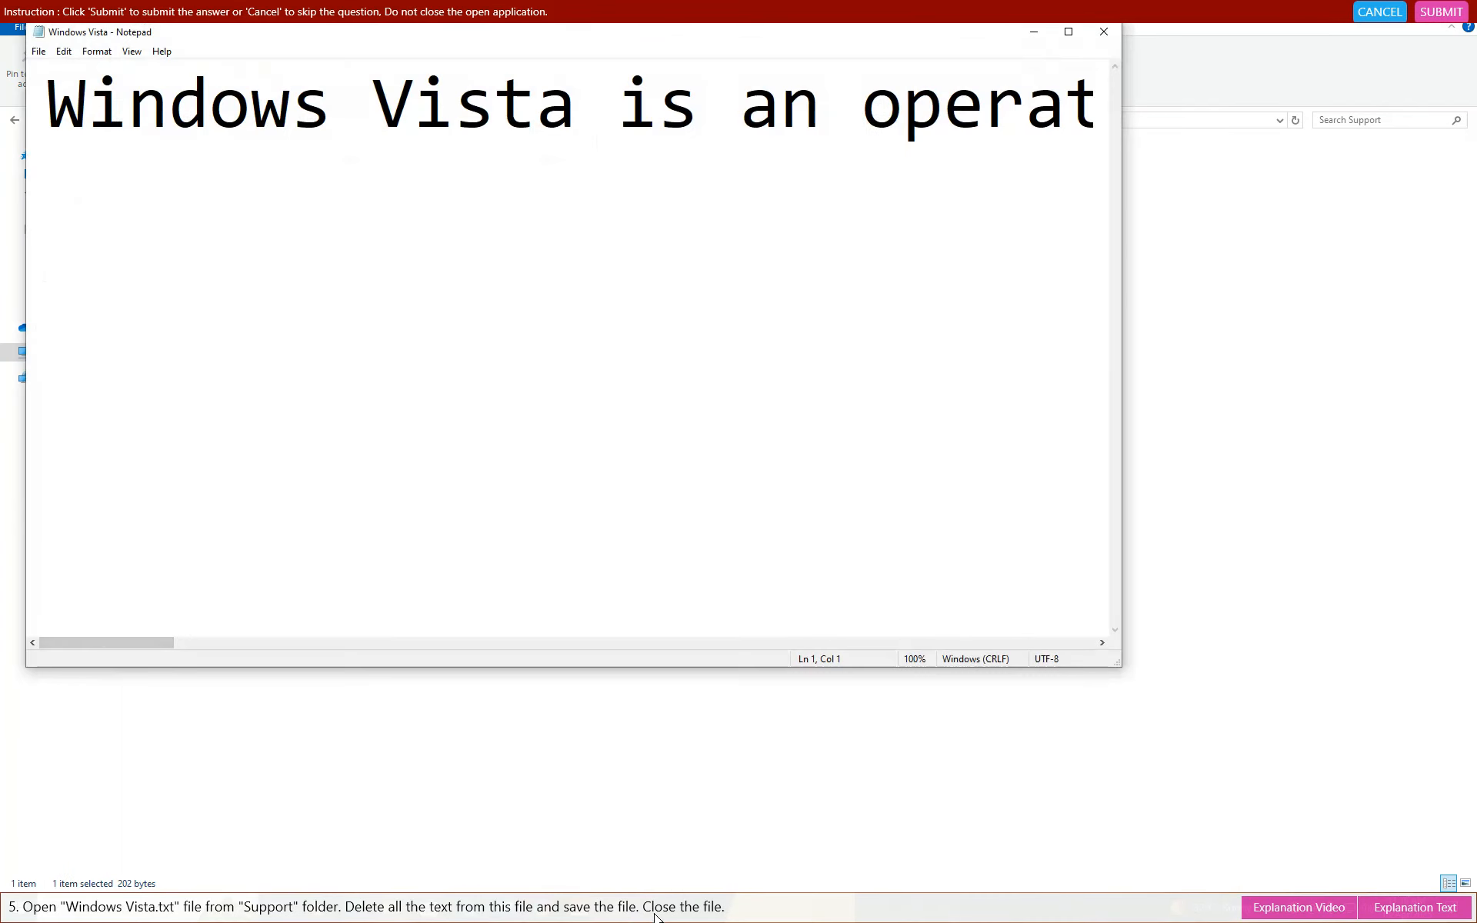
pyautogui.click(65, 51)
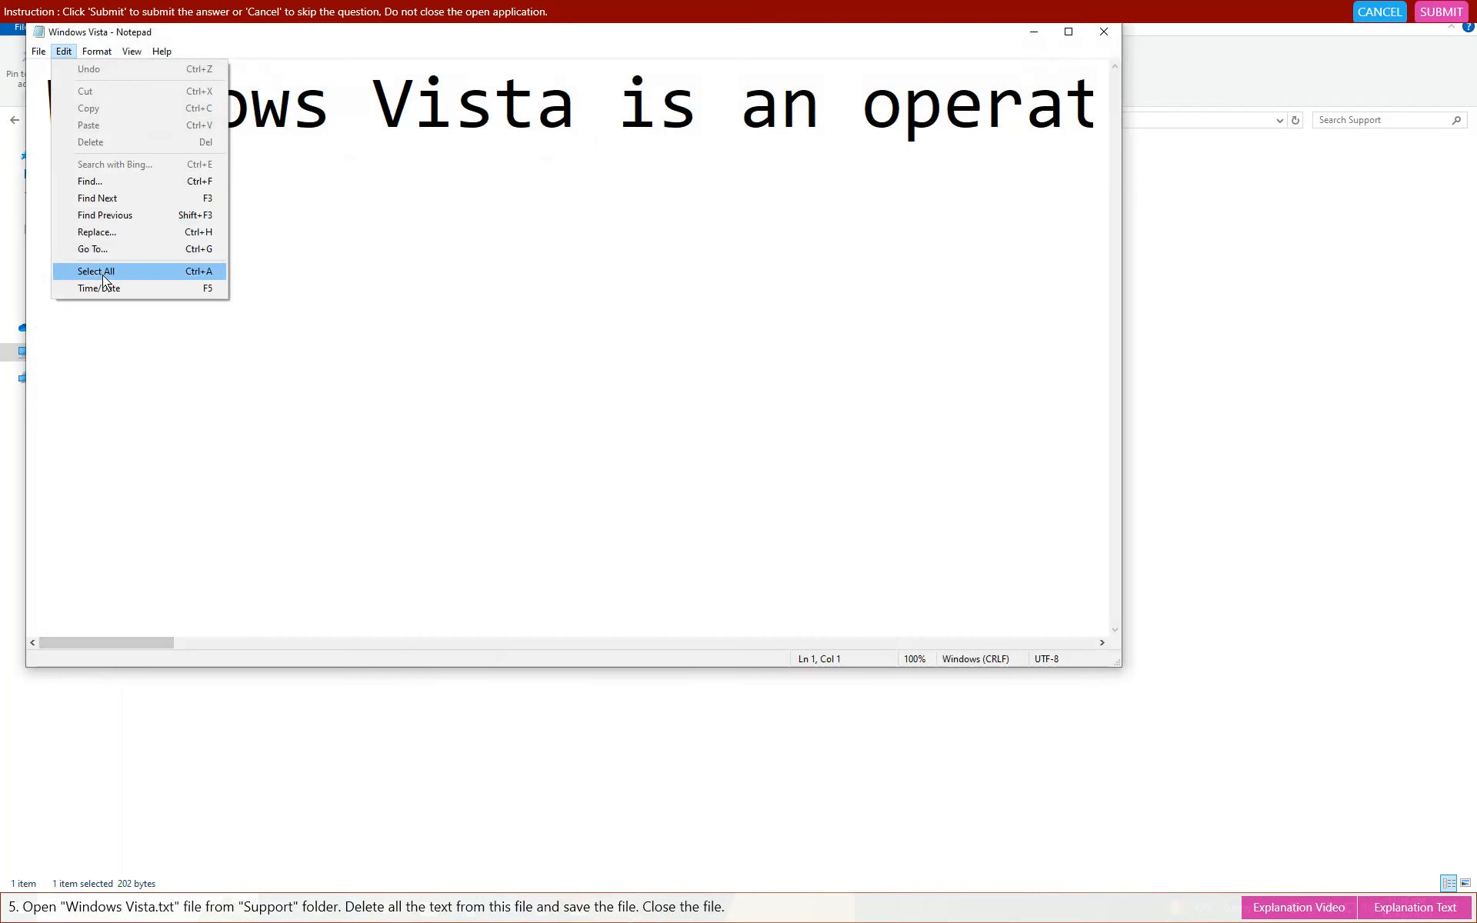
pyautogui.click(103, 275)
pyautogui.click(64, 51)
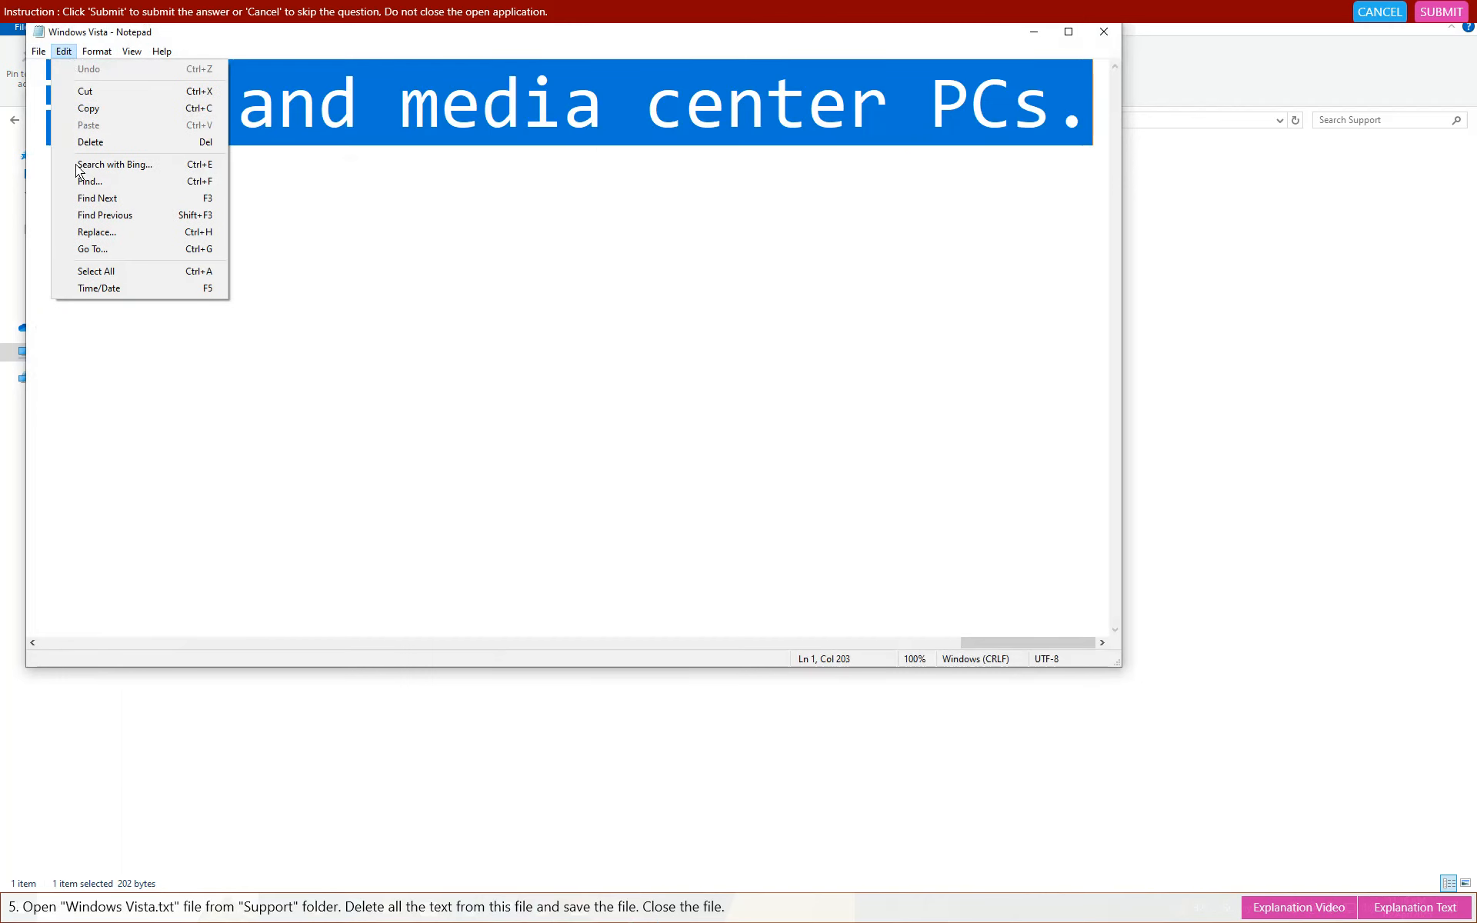
pyautogui.click(91, 143)
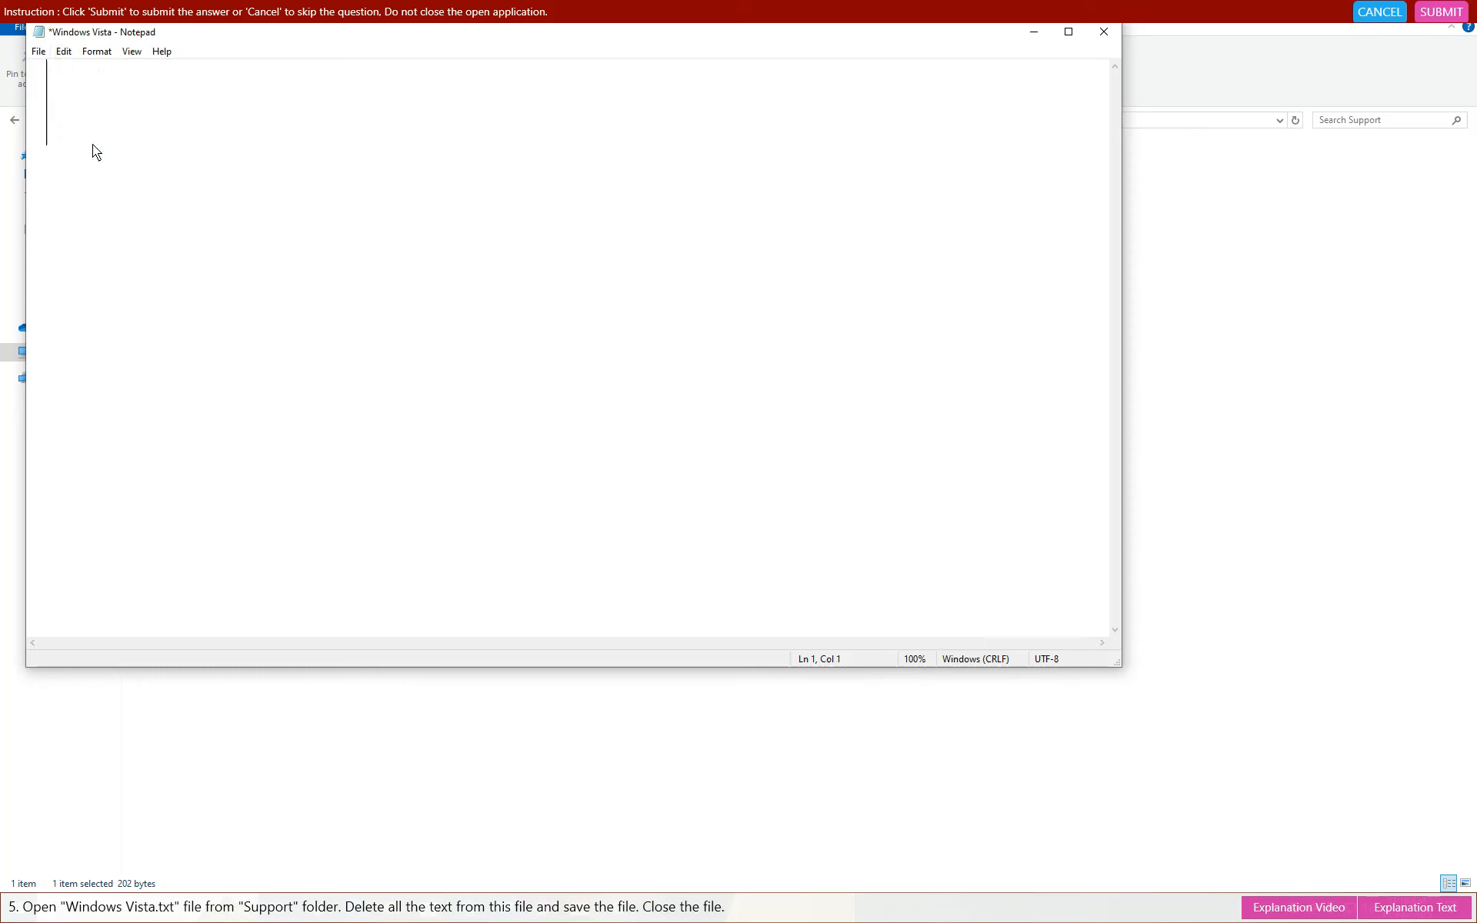
# Step: Save and close Windows Vista.txt, and submit the answer to question 5
pyautogui.click(40, 52)
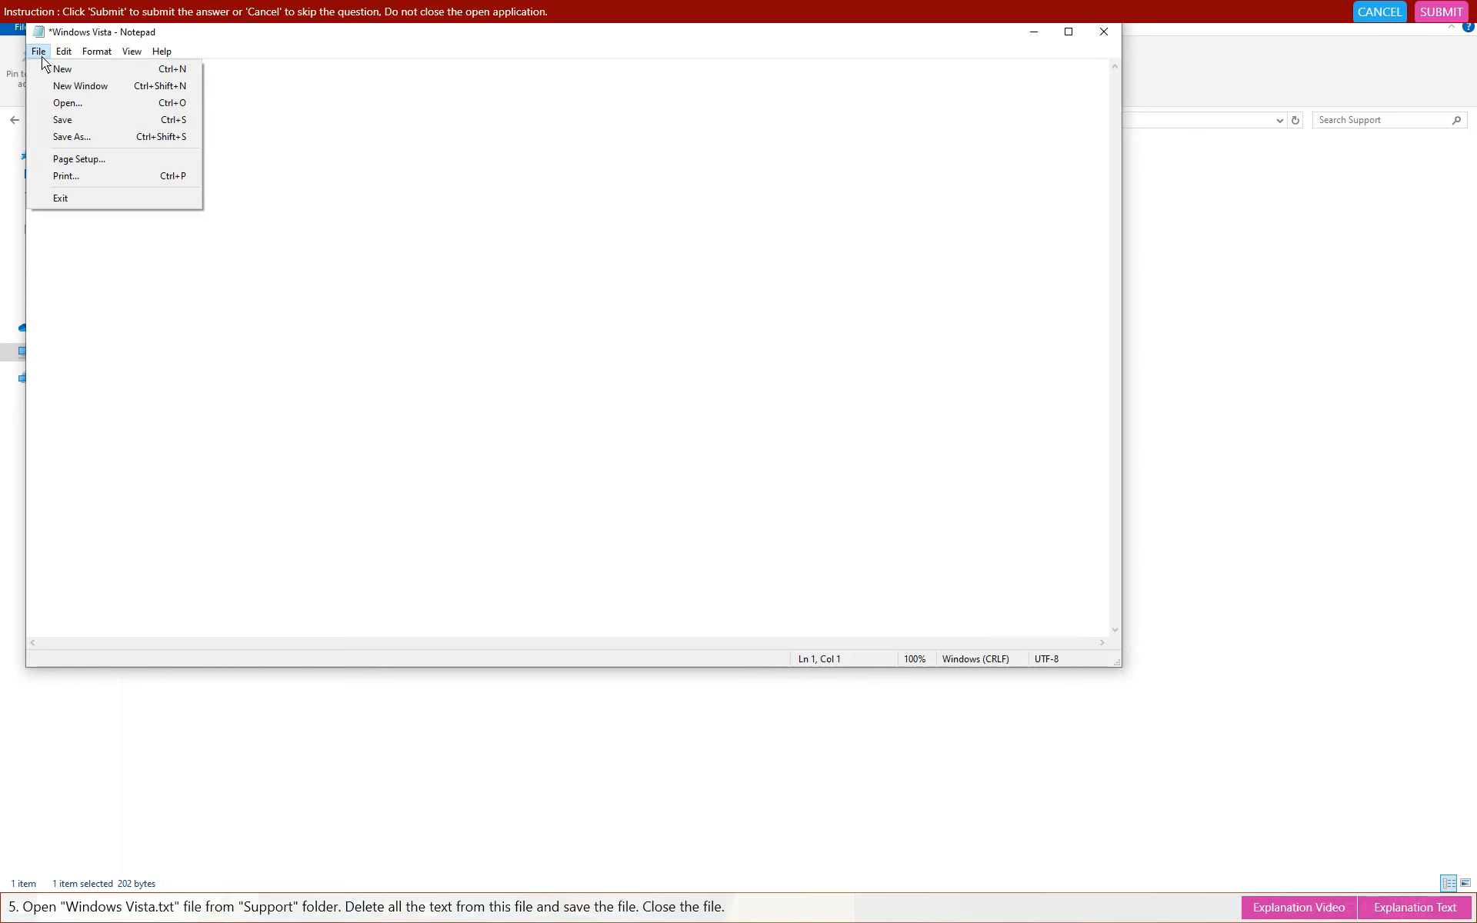
pyautogui.click(63, 122)
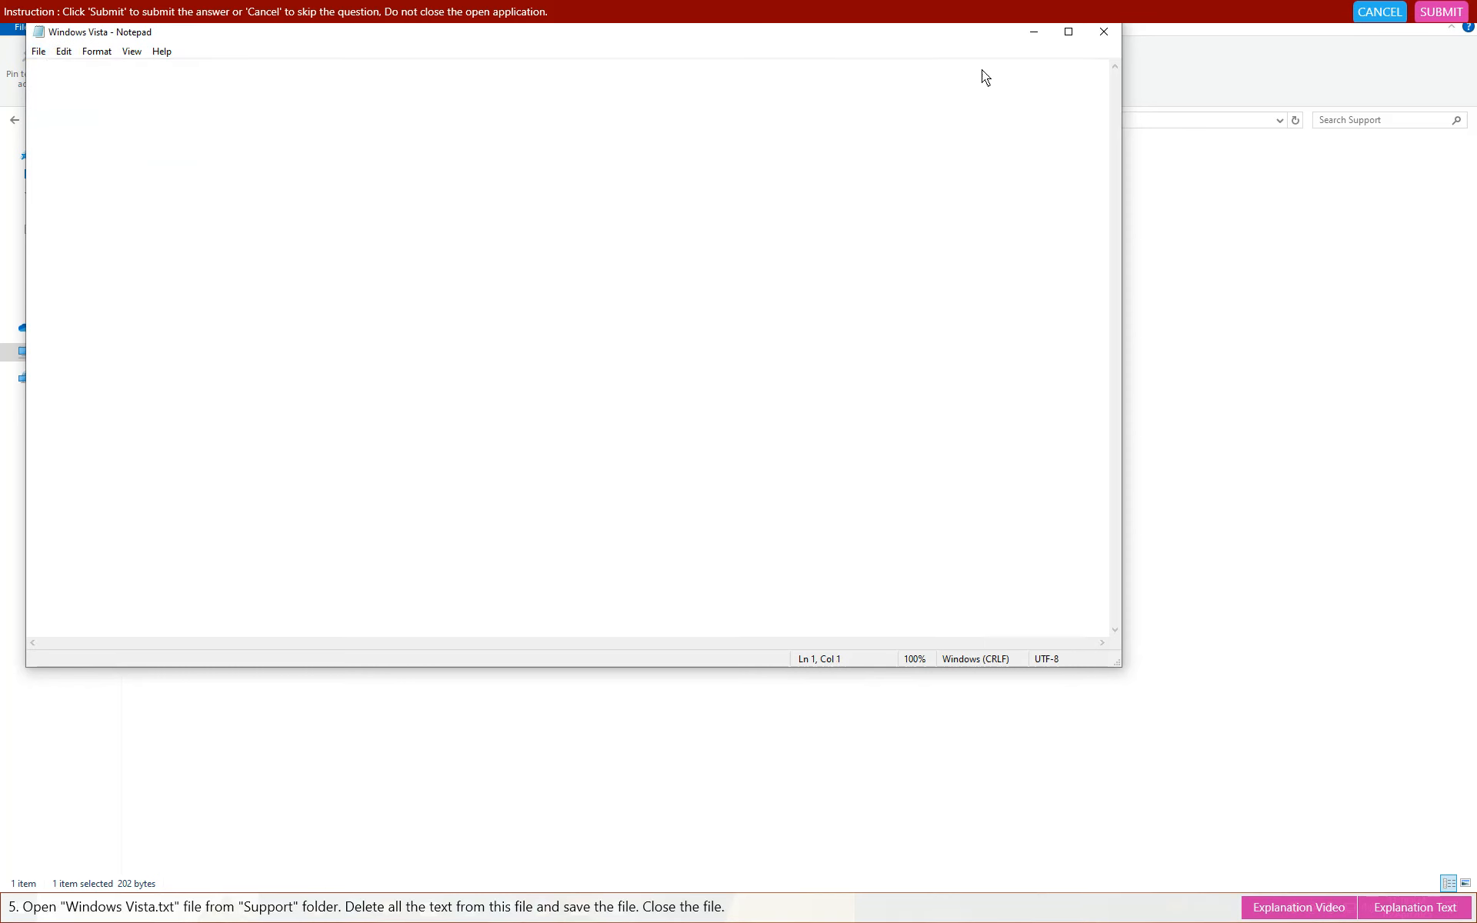
pyautogui.click(1102, 32)
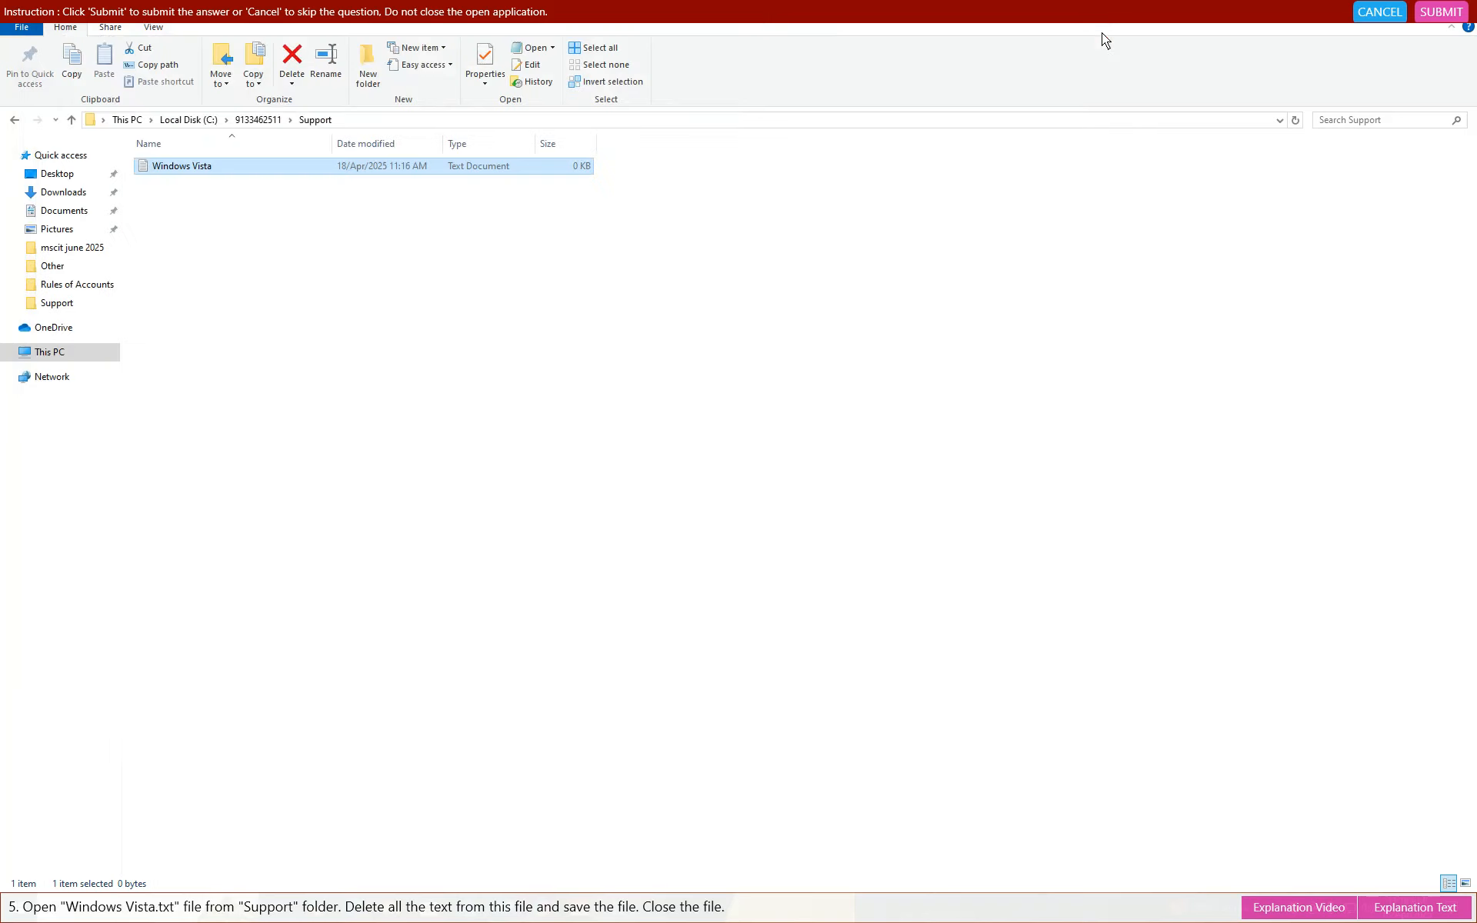
pyautogui.click(1439, 13)
pyautogui.click(806, 492)
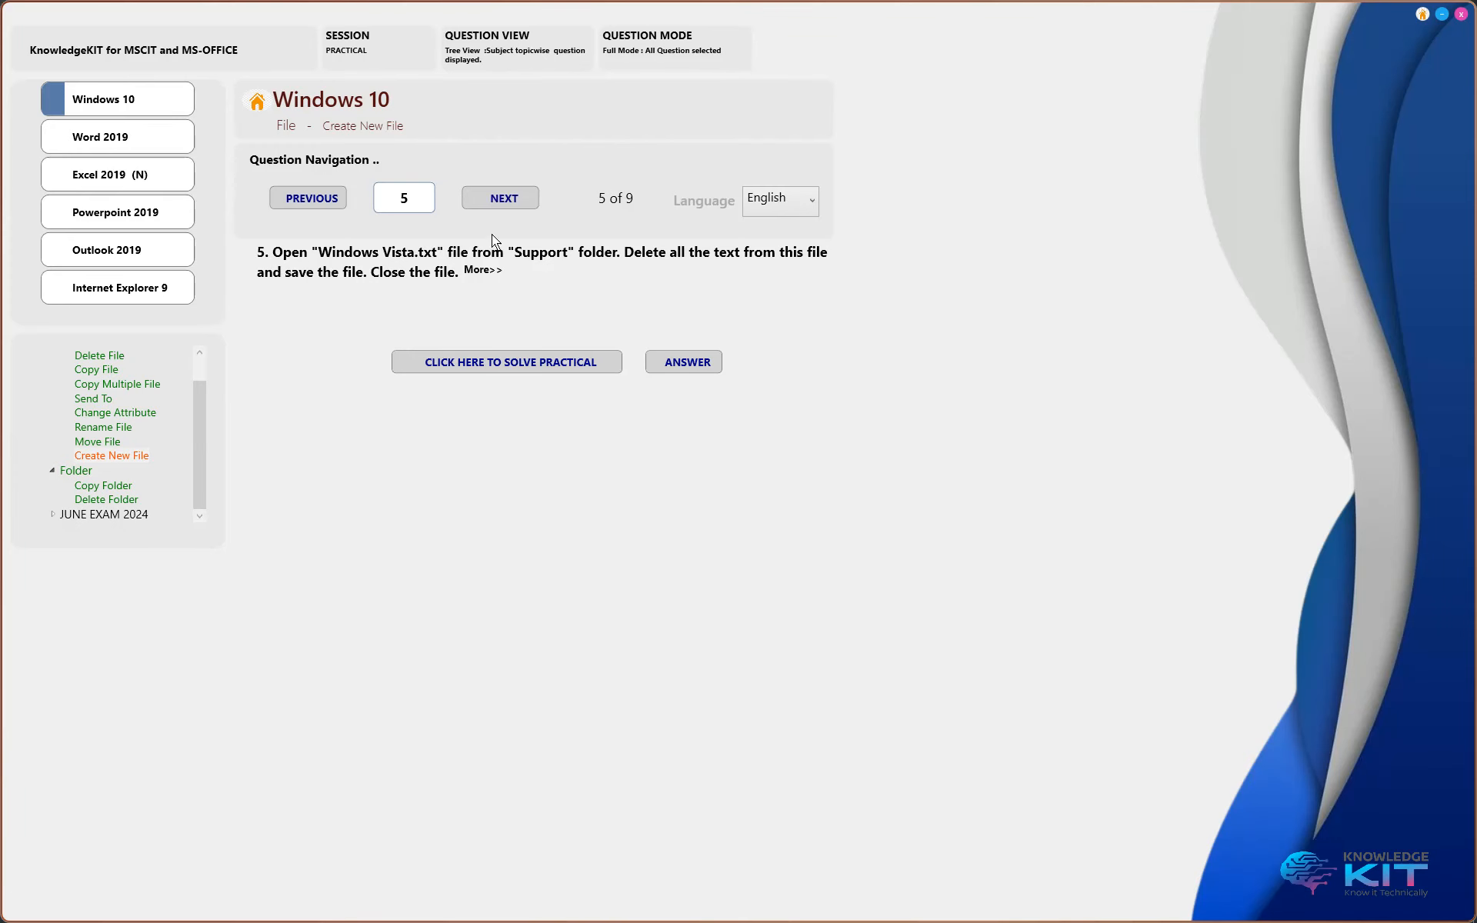
# Step: Go back to question 1 of the Create New File topic and start solving its practical
pyautogui.click(305, 196)
pyautogui.click(305, 196)
pyautogui.click(305, 197)
pyautogui.click(305, 196)
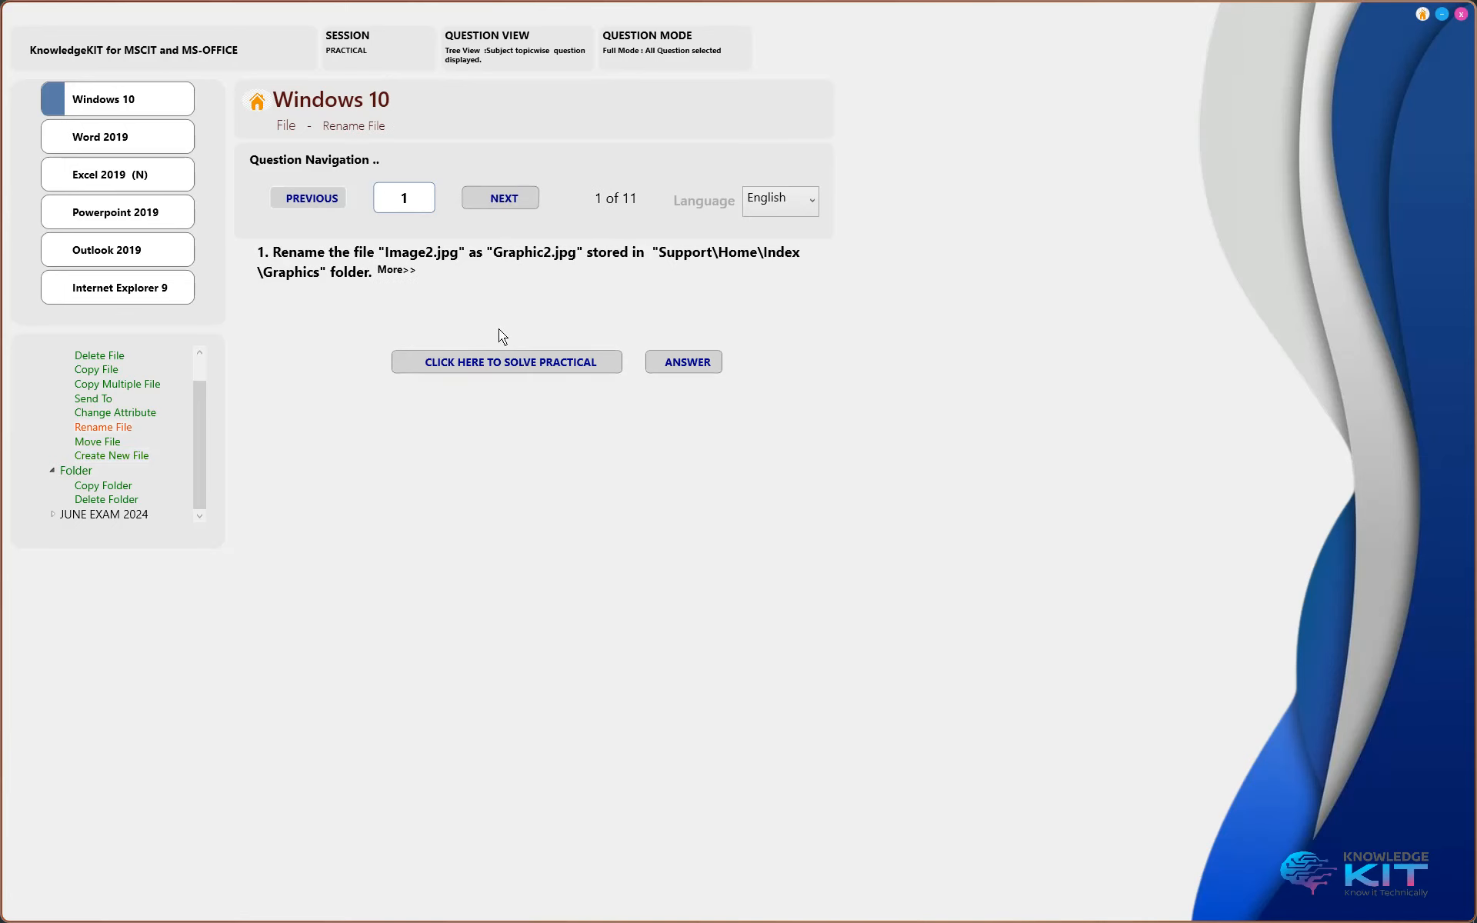
pyautogui.click(121, 456)
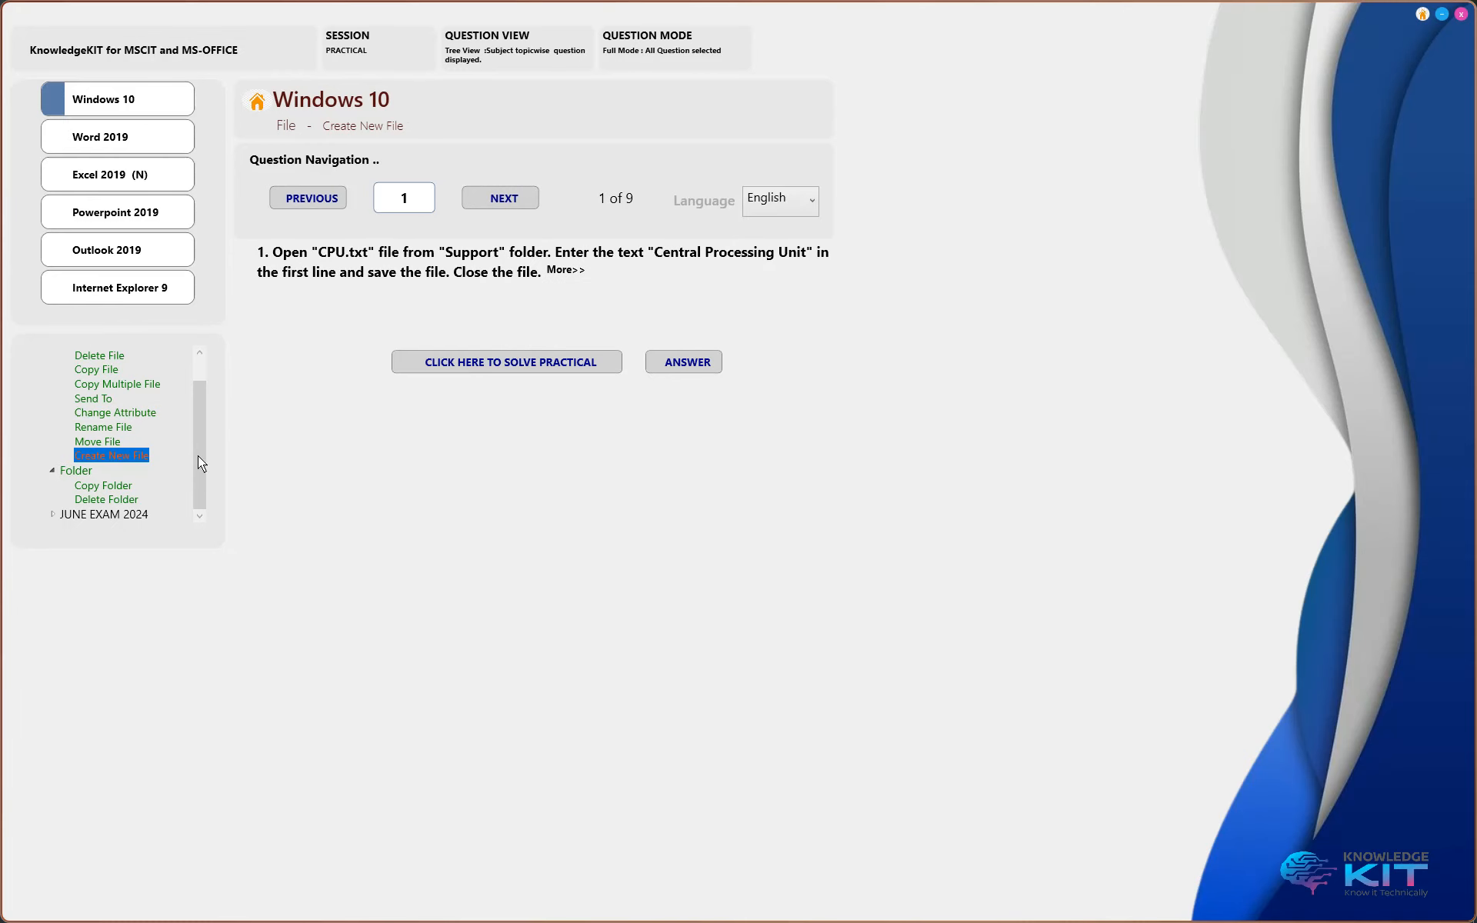
pyautogui.click(536, 362)
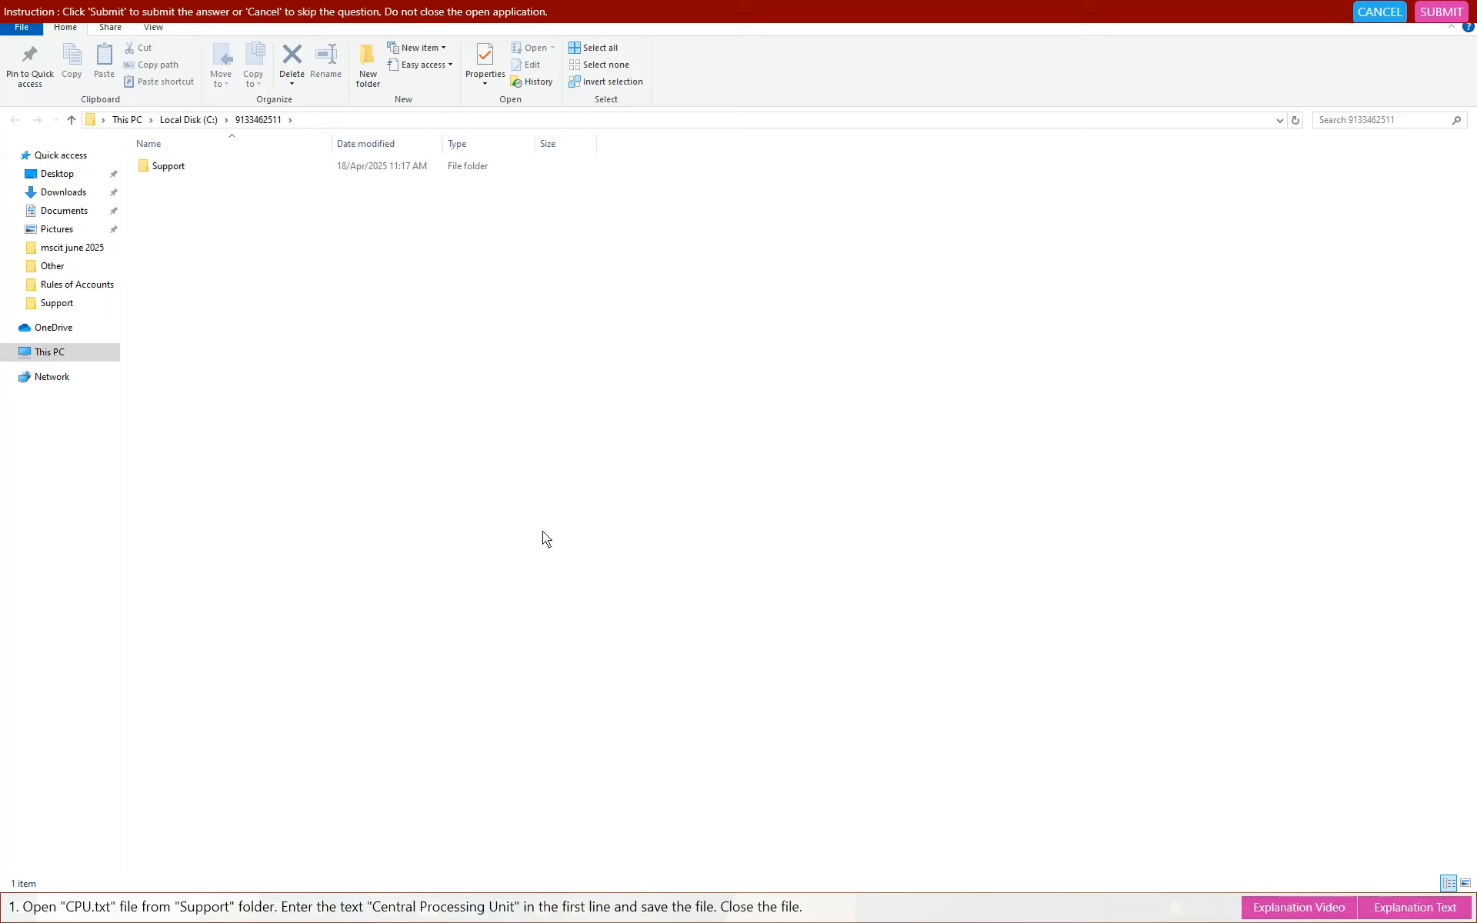
# Step: Open Cpu.txt from the Support folder in Notepad and set the font size to 26
pyautogui.doubleClick(163, 167)
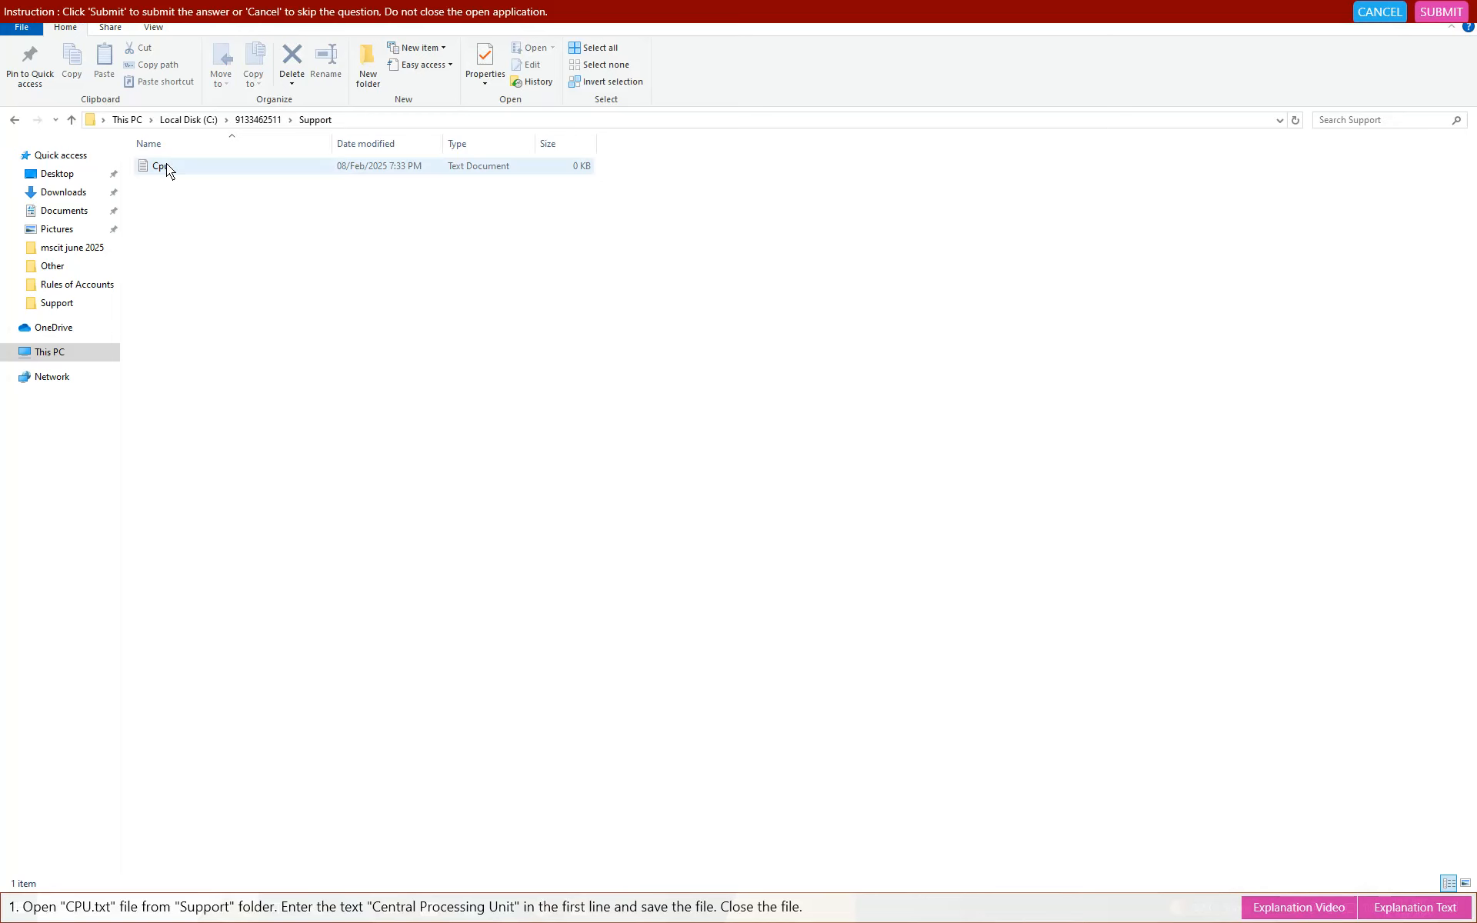
pyautogui.doubleClick(166, 165)
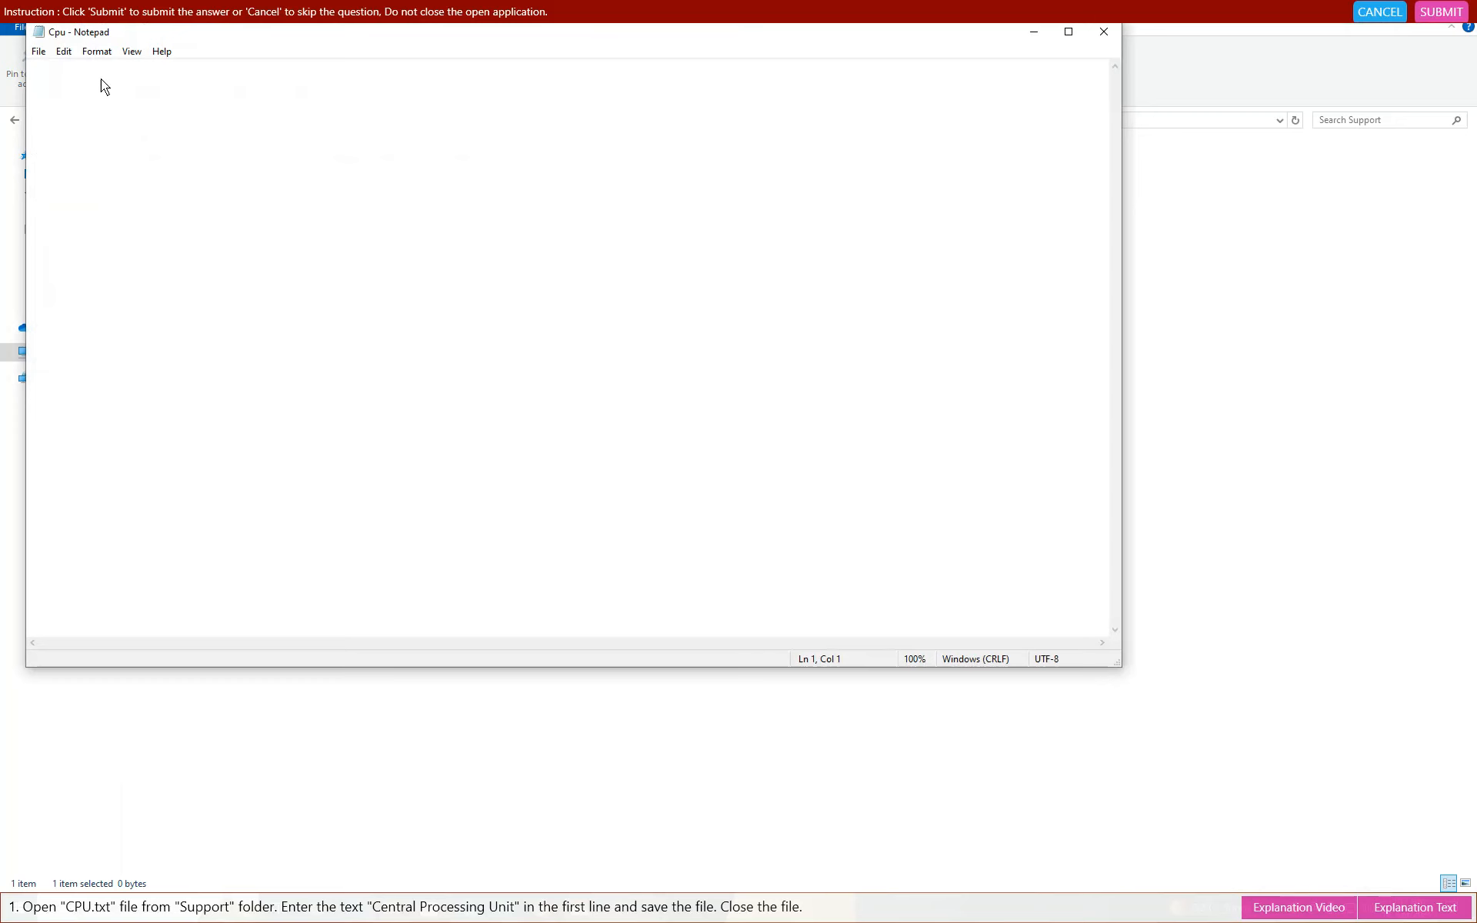
pyautogui.click(97, 54)
pyautogui.click(110, 84)
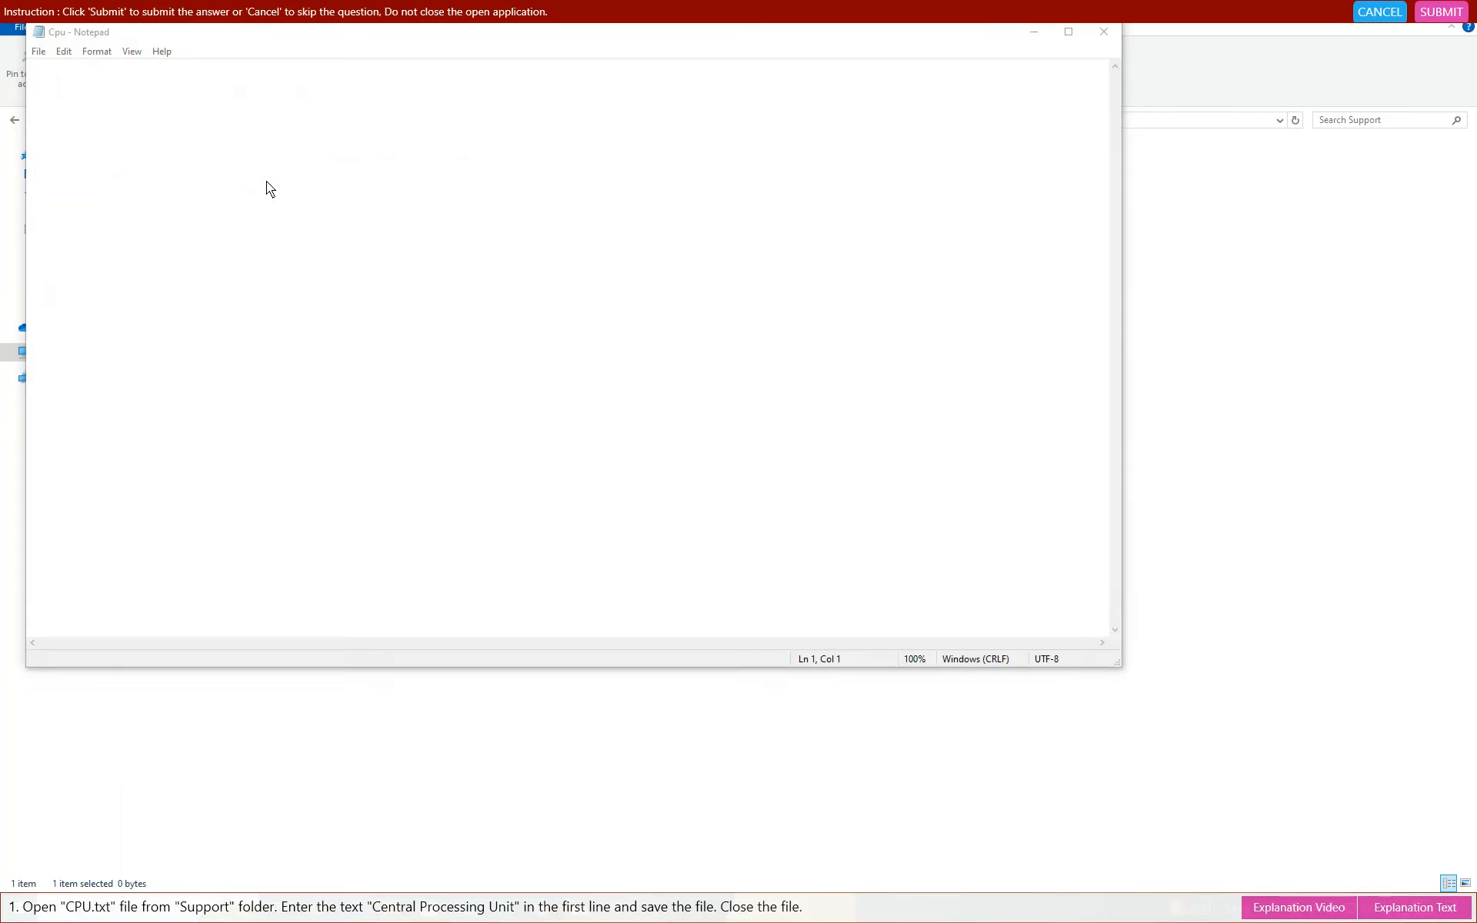
pyautogui.click(324, 231)
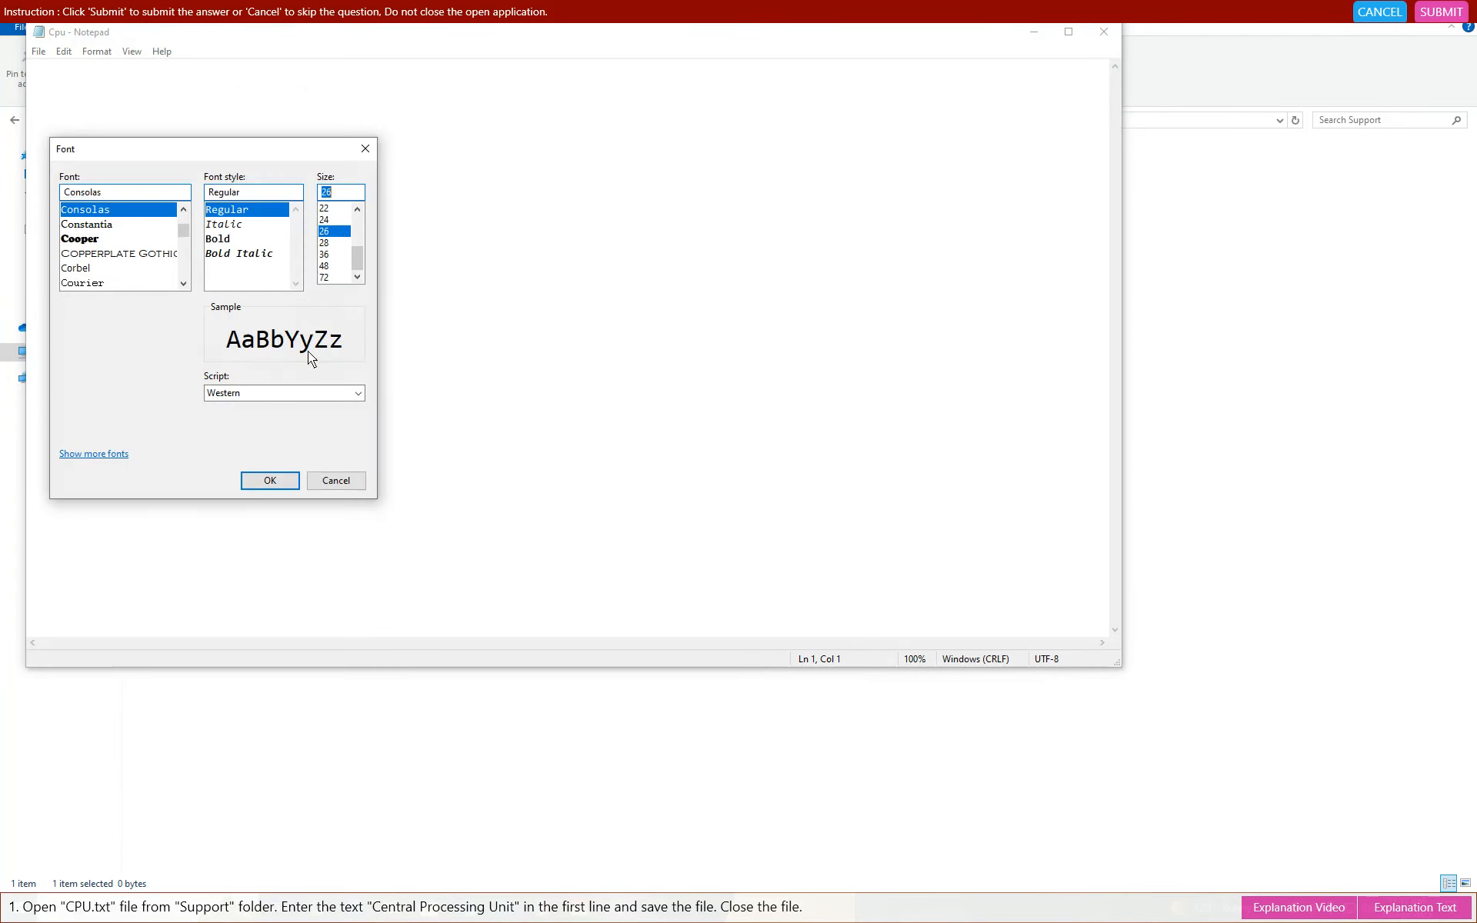
pyautogui.click(270, 480)
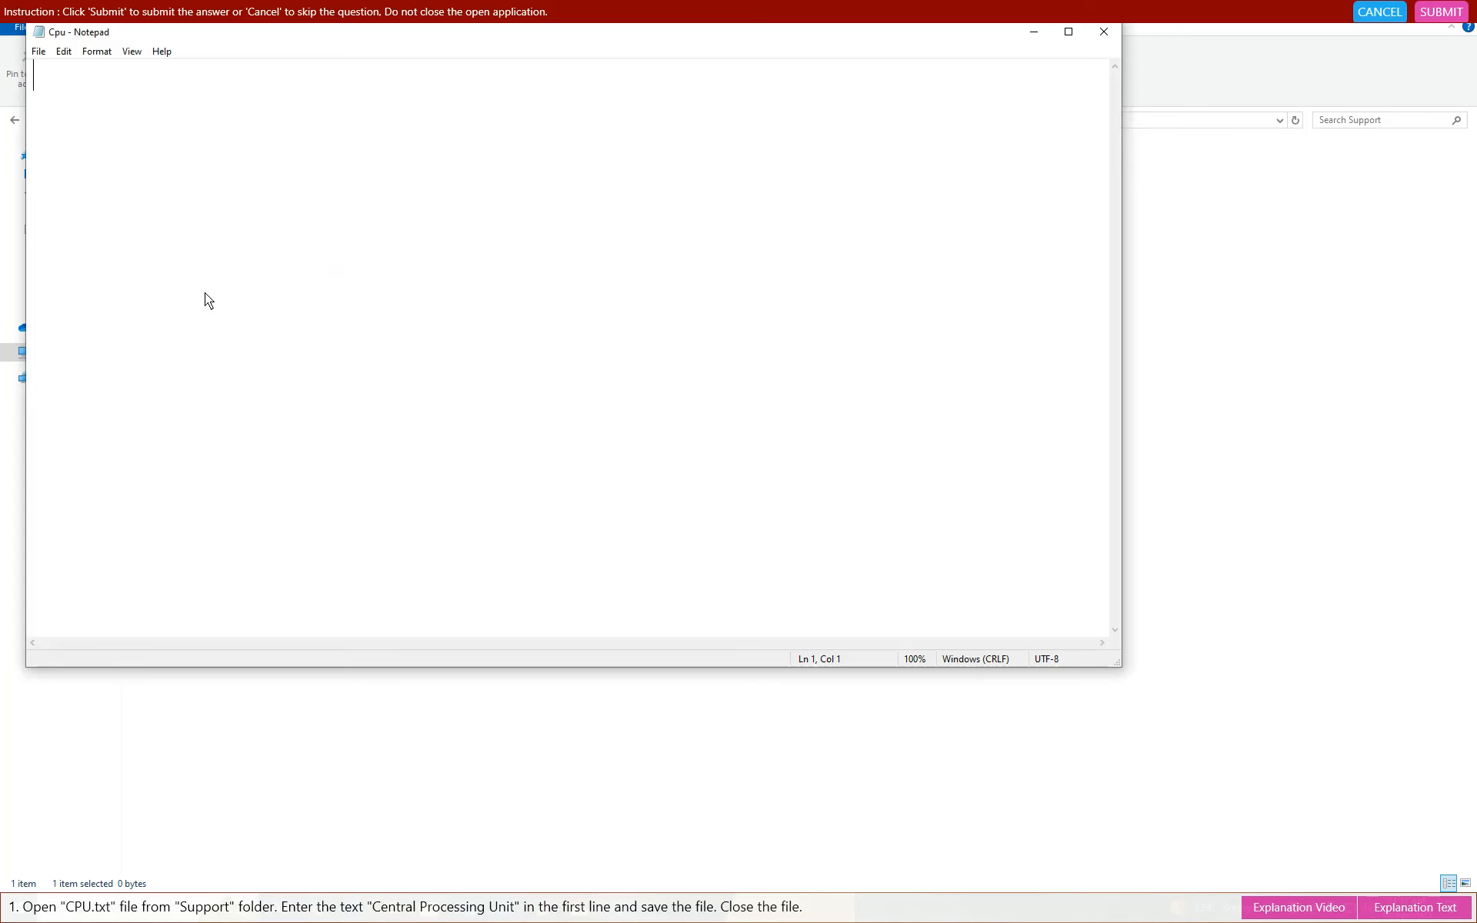
# Step: Enter "cenral Processing Unit" in the first line of Cpu.txt and save the file
pyautogui.write('cenral Pr')
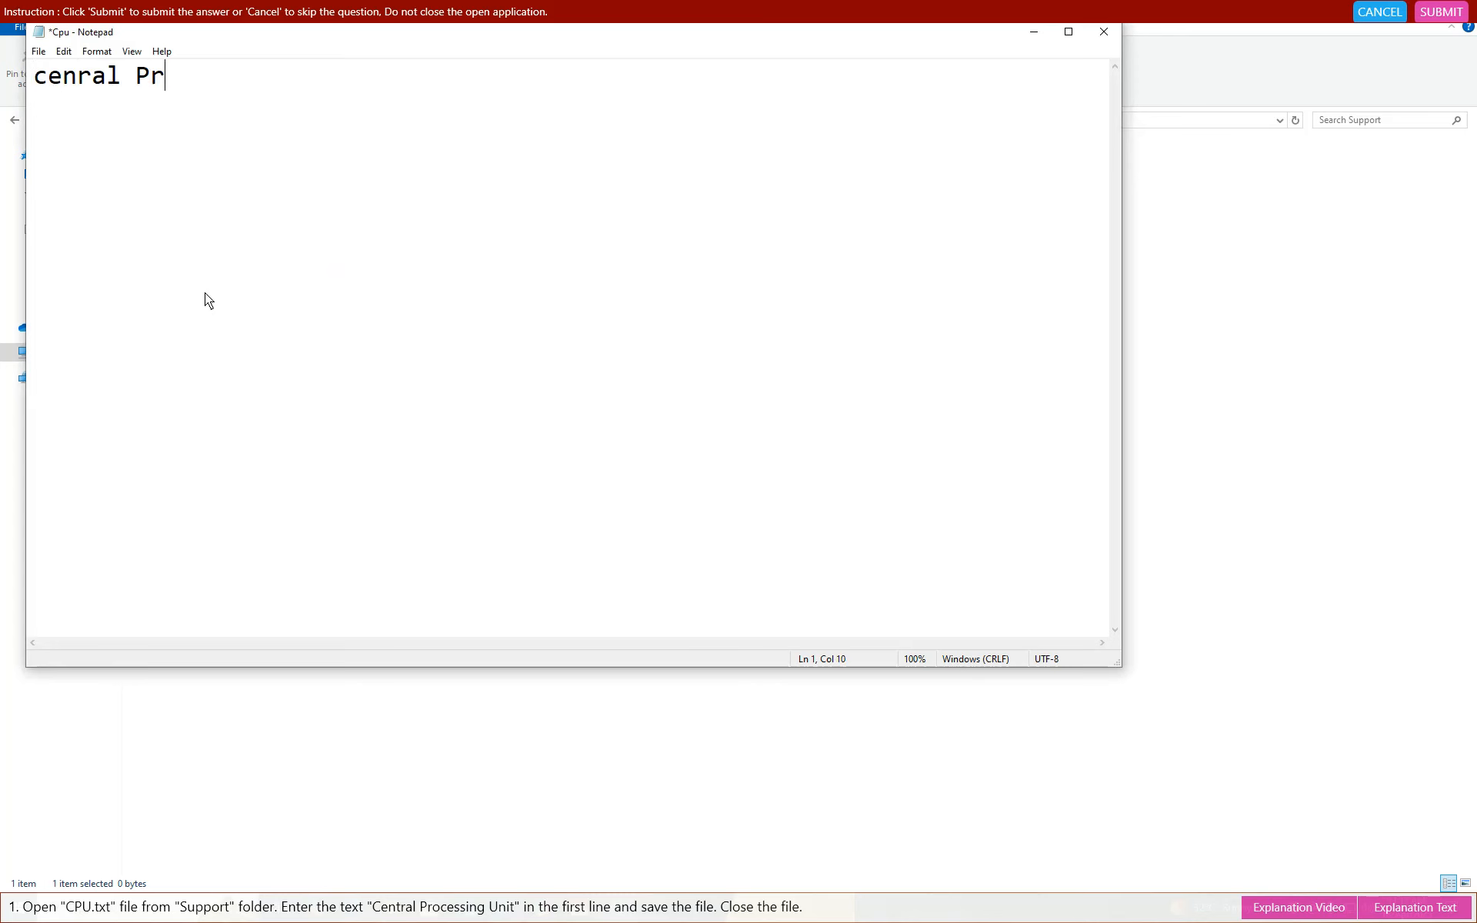
pyautogui.write('ocessing Un')
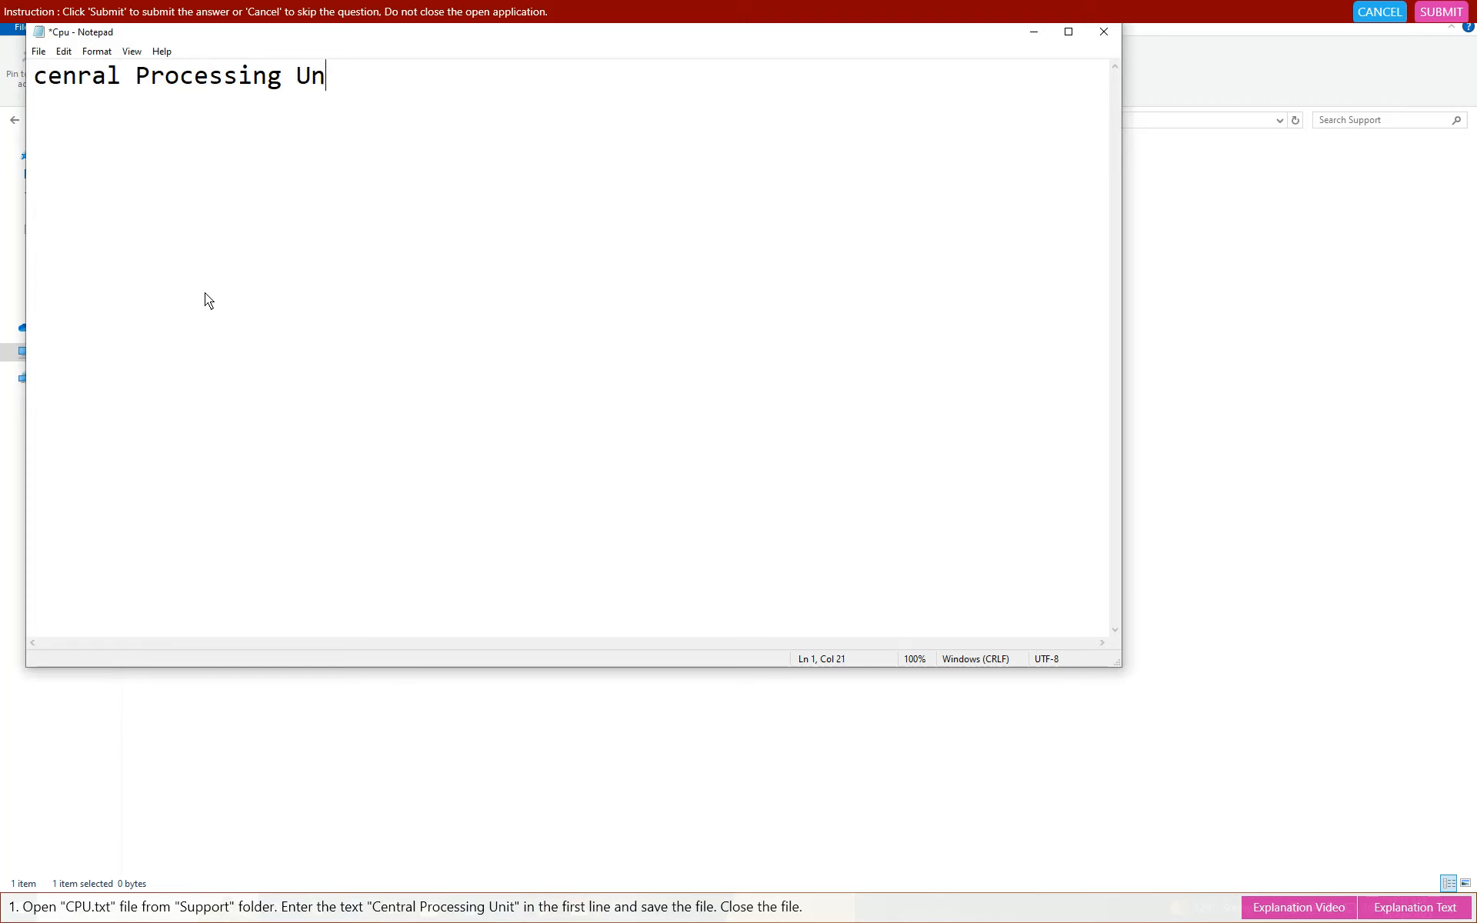
pyautogui.write('it')
pyautogui.click(38, 51)
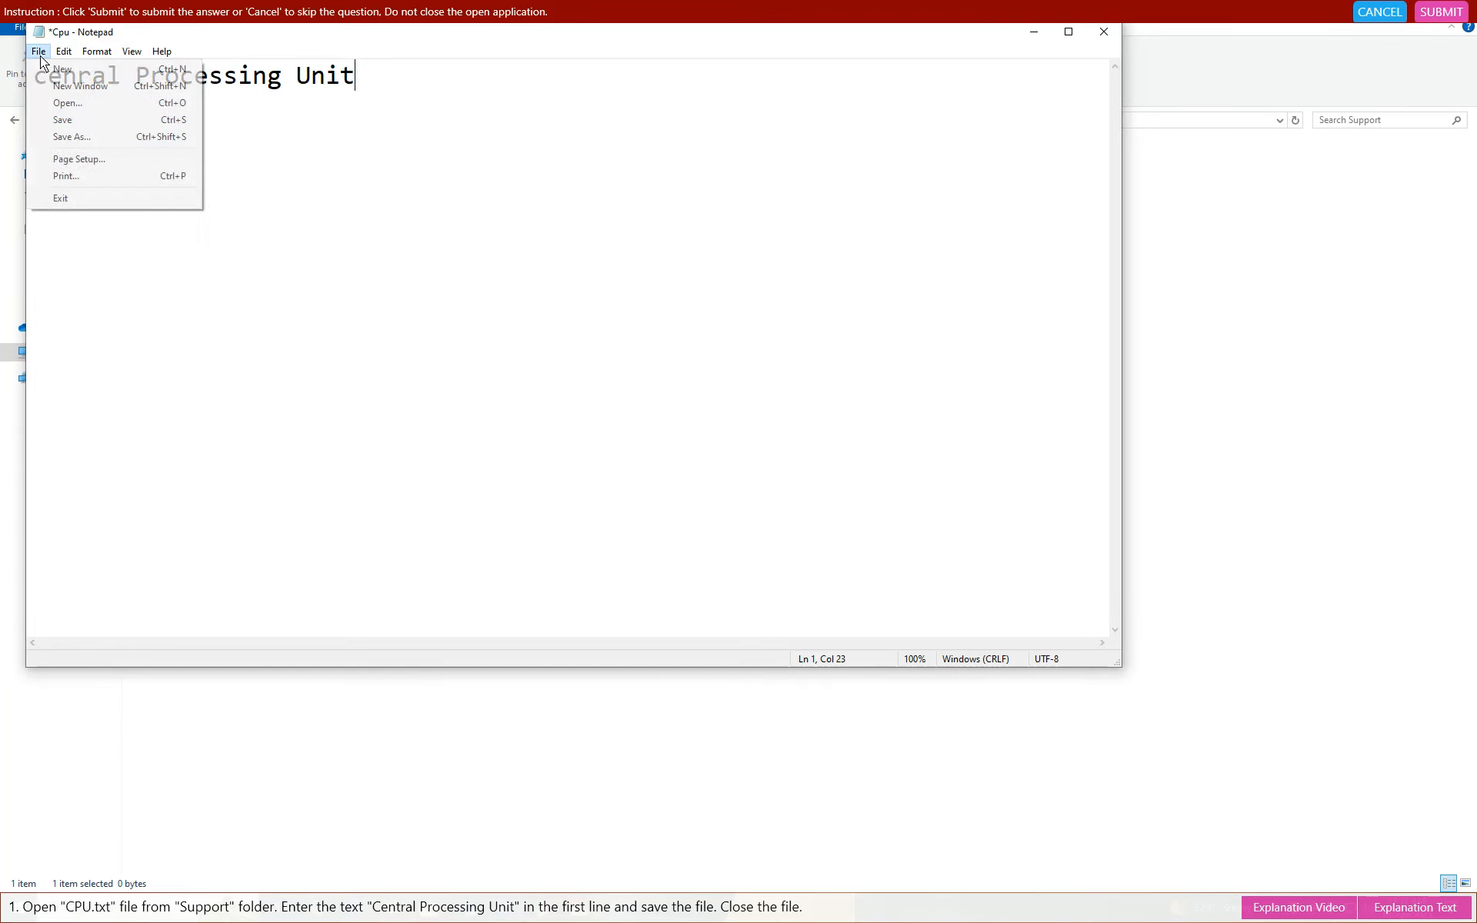
pyautogui.click(63, 122)
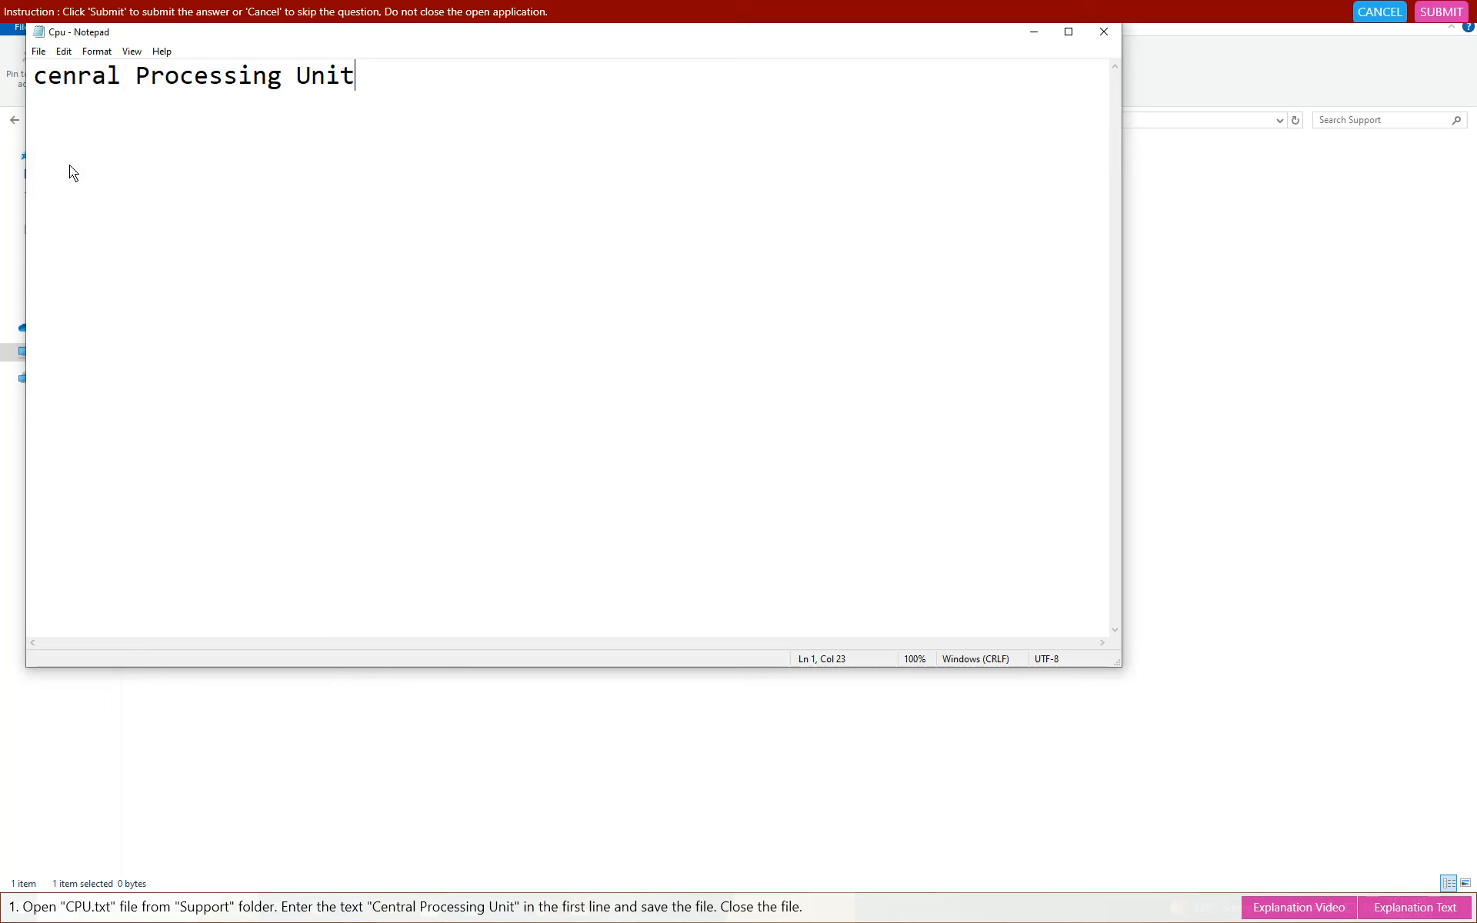
# Step: Close Cpu.txt and submit this attempt at question 1, dismissing the result message
pyautogui.click(1106, 36)
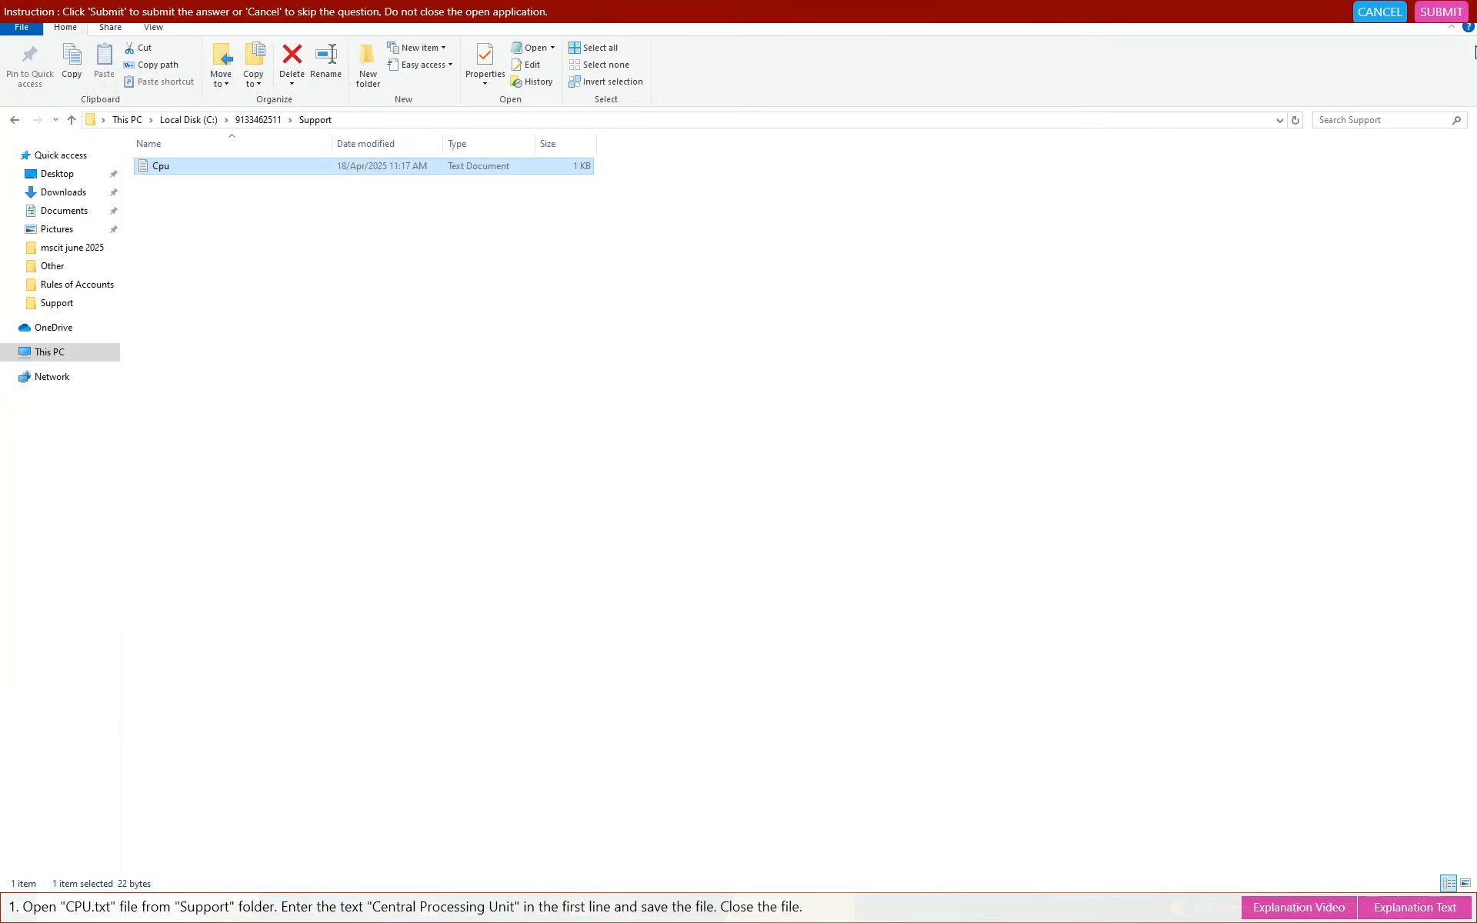
pyautogui.click(1442, 14)
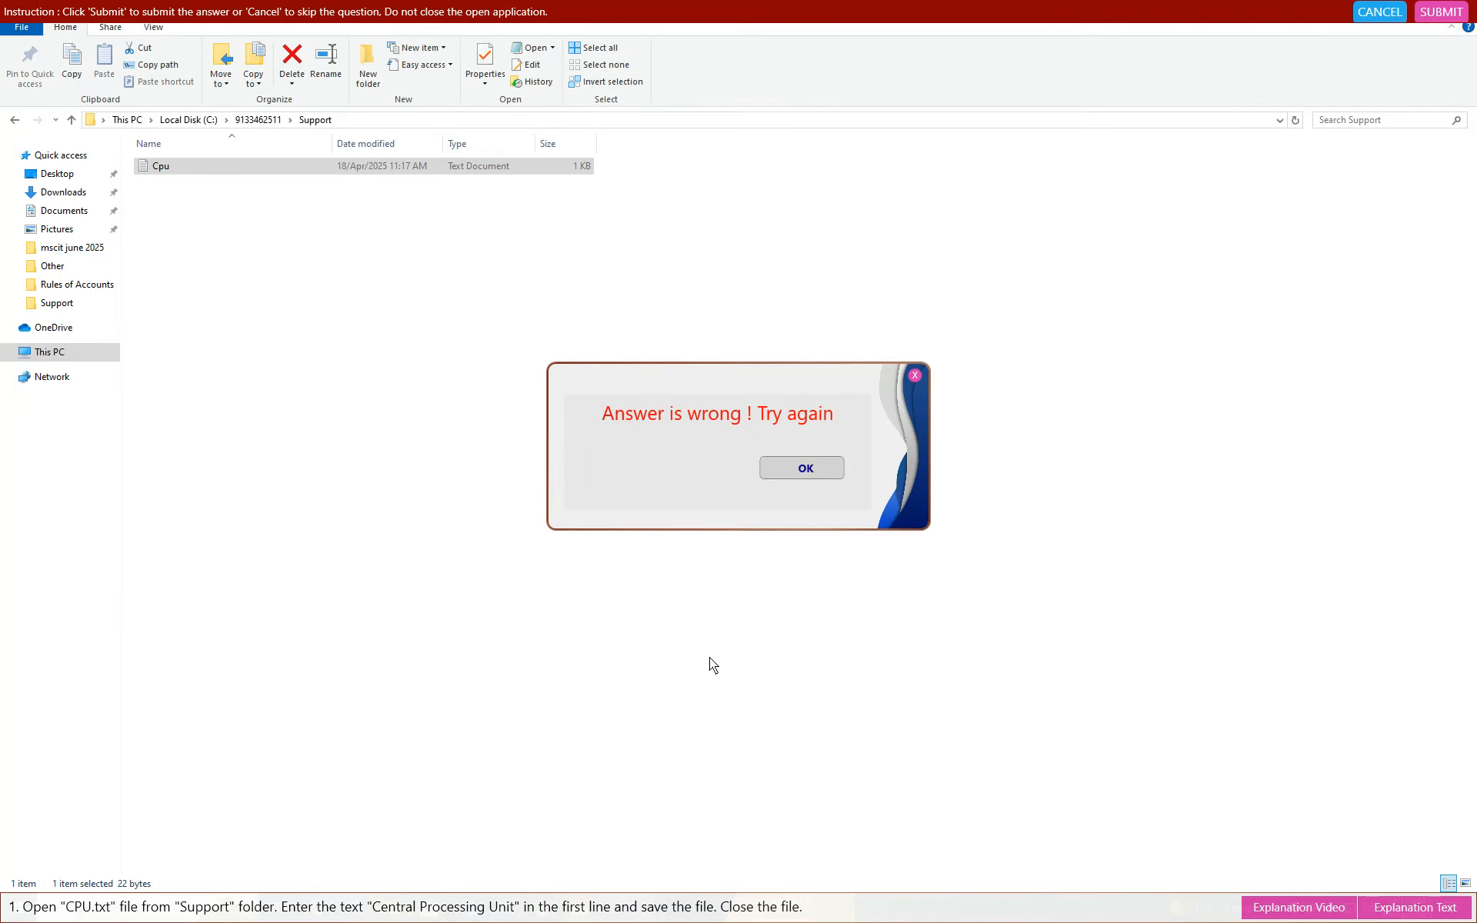
pyautogui.click(803, 468)
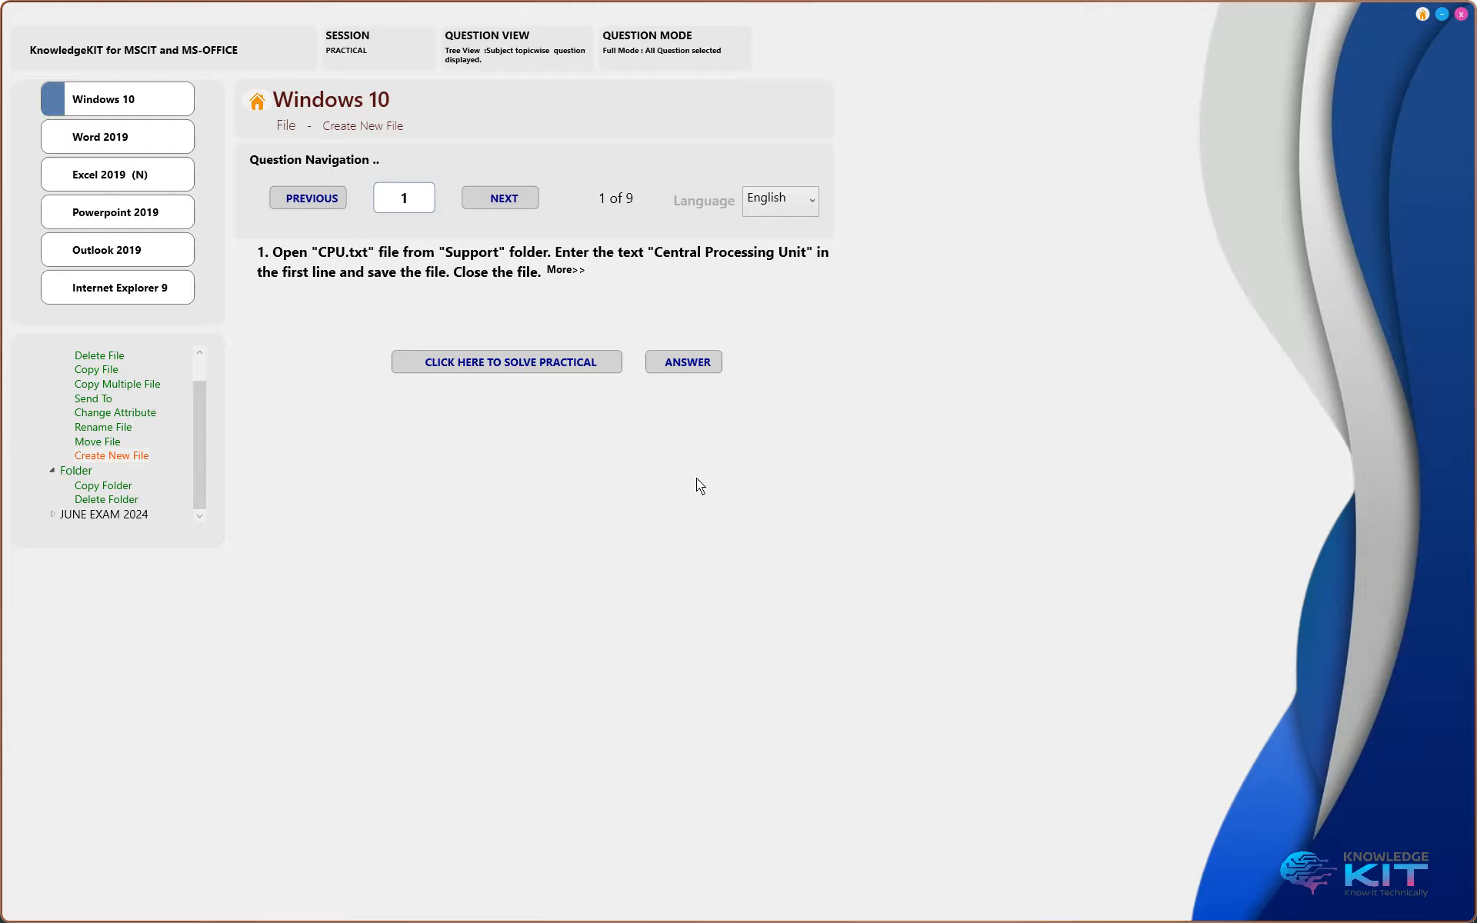
# Step: Restart the question 1 practical and reopen Cpu.txt from the Support folder
pyautogui.click(501, 360)
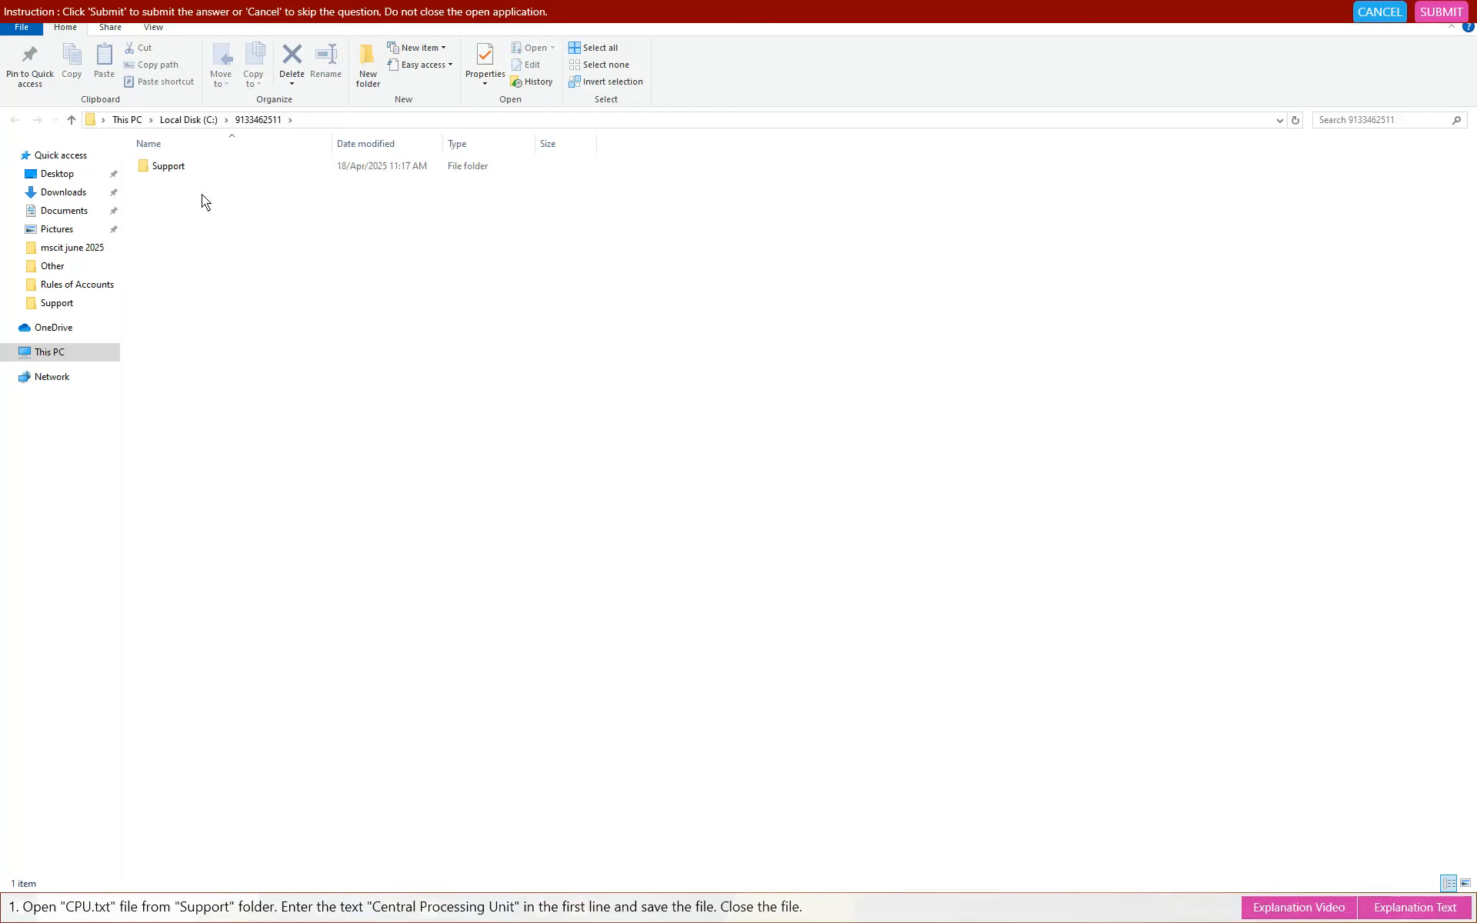
pyautogui.click(183, 167)
pyautogui.doubleClick(185, 167)
pyautogui.doubleClick(170, 166)
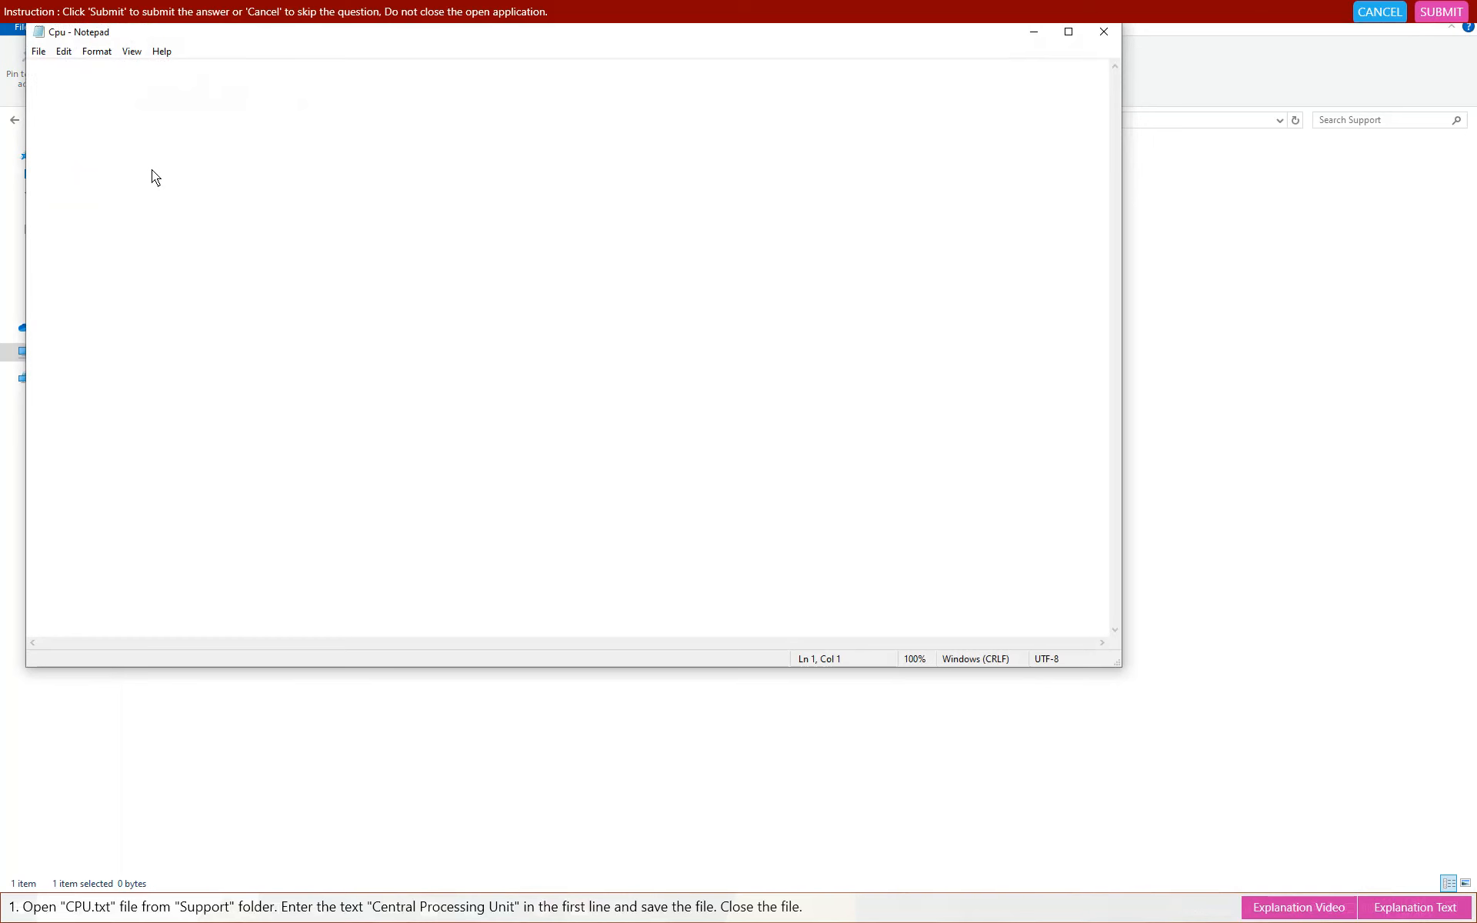
# Step: Enter the text "Central Processing Unit" in the first line of Cpu.txt
pyautogui.write('Central ')
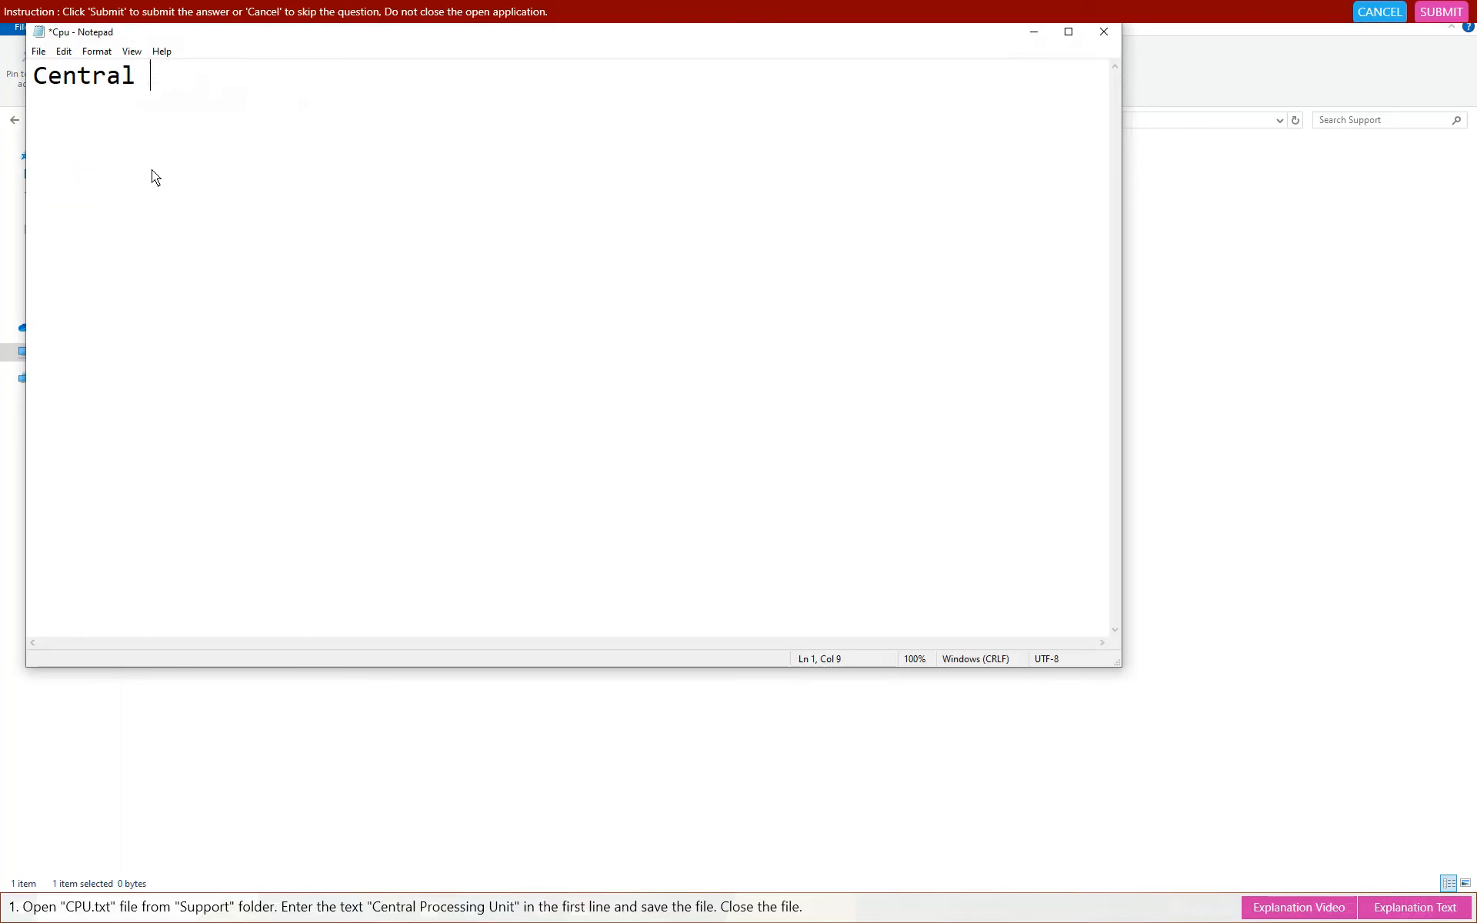
pyautogui.write('Proic')
pyautogui.press('BackSpace')
pyautogui.press('BackSpace')
pyautogui.write('cessing ')
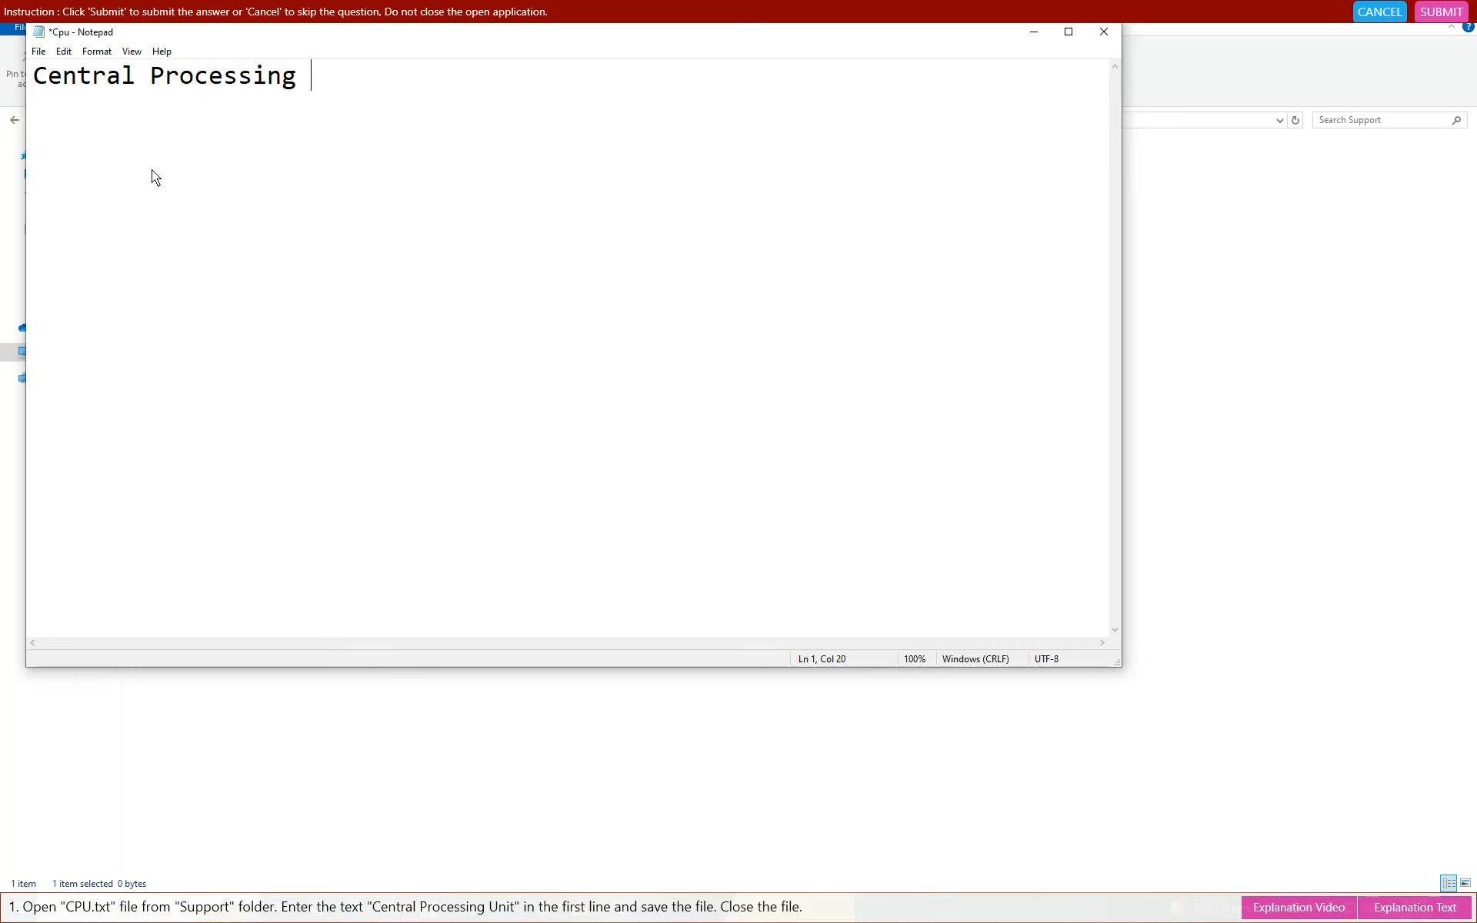
pyautogui.write('Unit')
# Step: Save and close Cpu.txt, and submit the answer to question 1
pyautogui.click(39, 54)
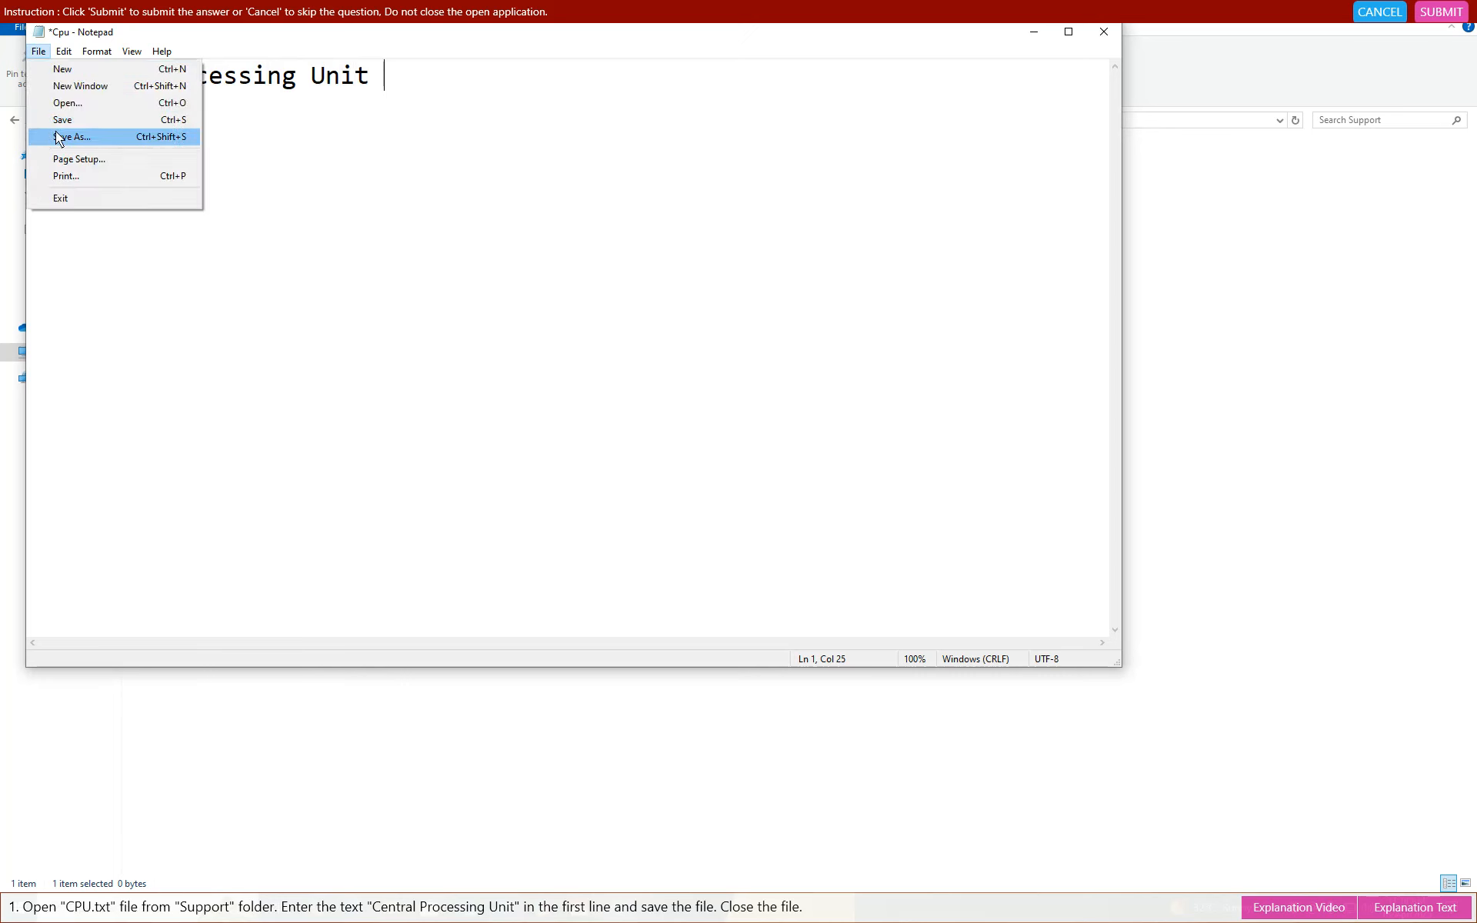
pyautogui.click(62, 119)
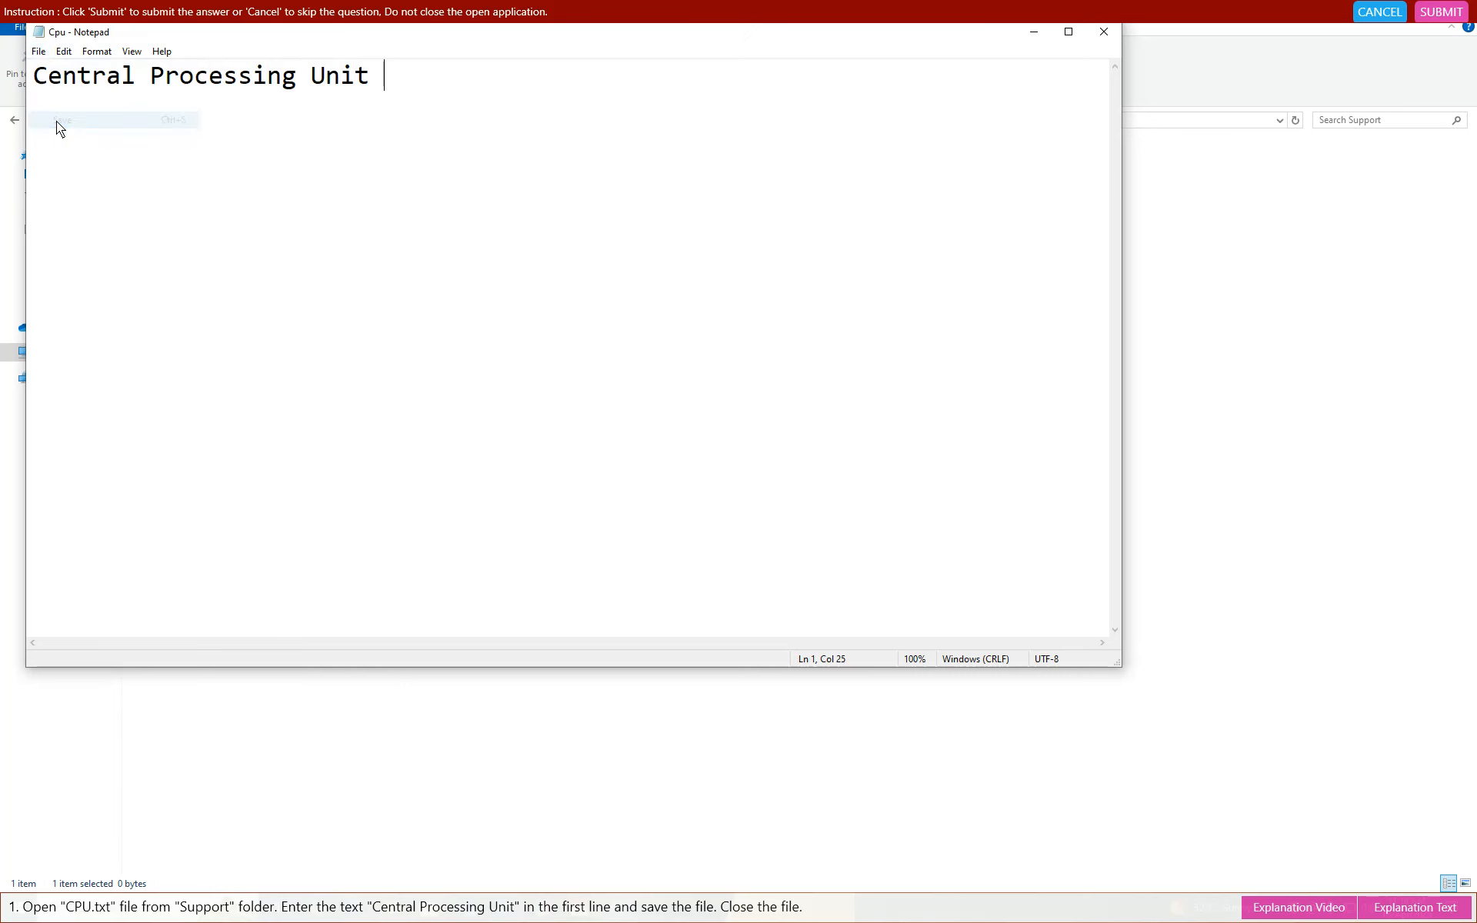
pyautogui.click(1105, 32)
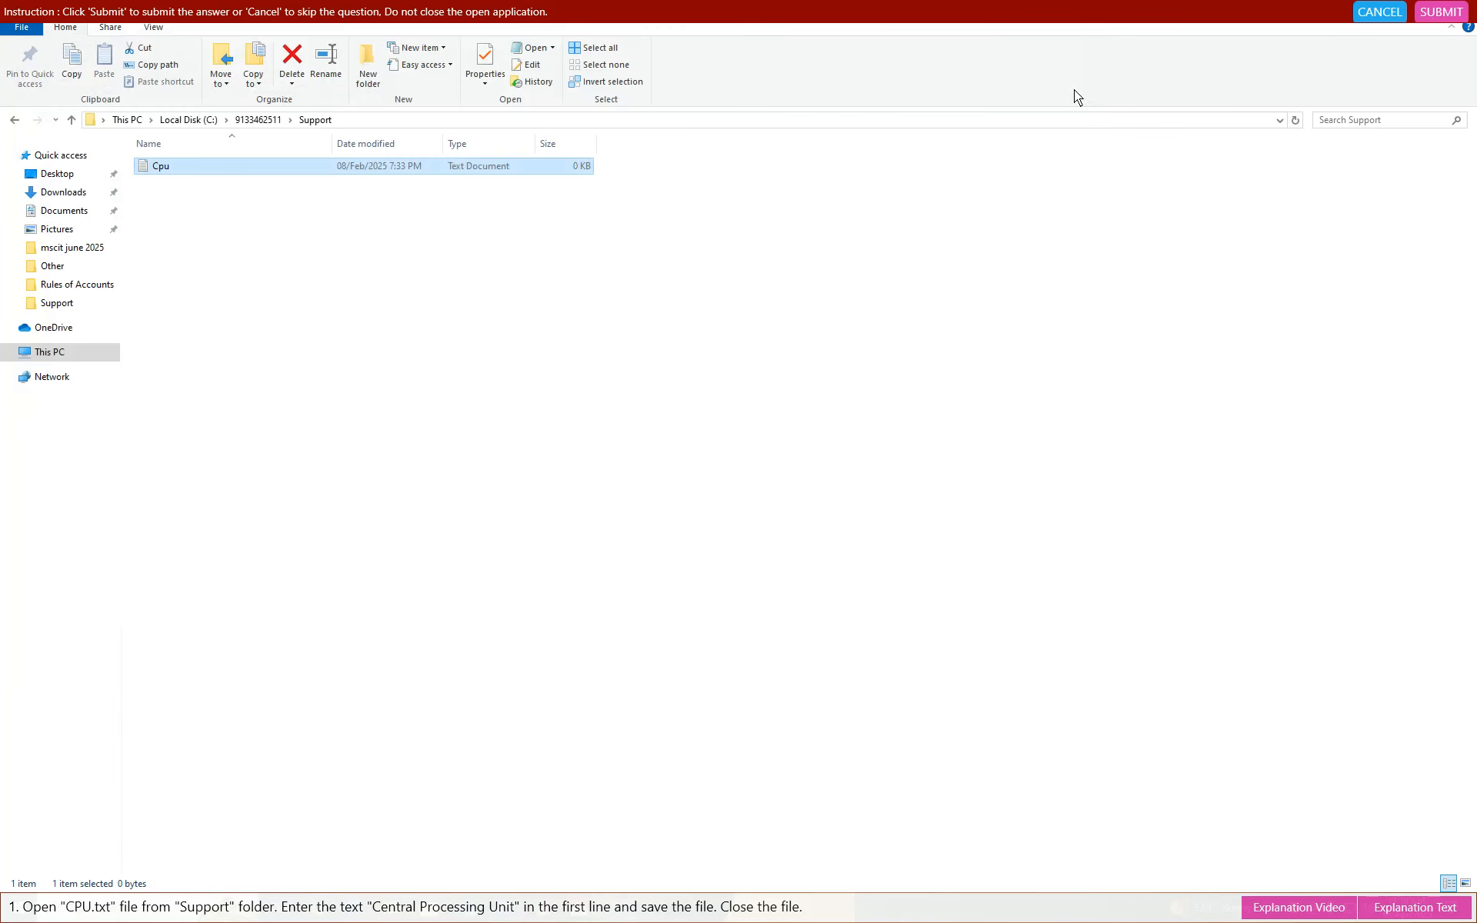
pyautogui.click(1441, 14)
pyautogui.click(806, 492)
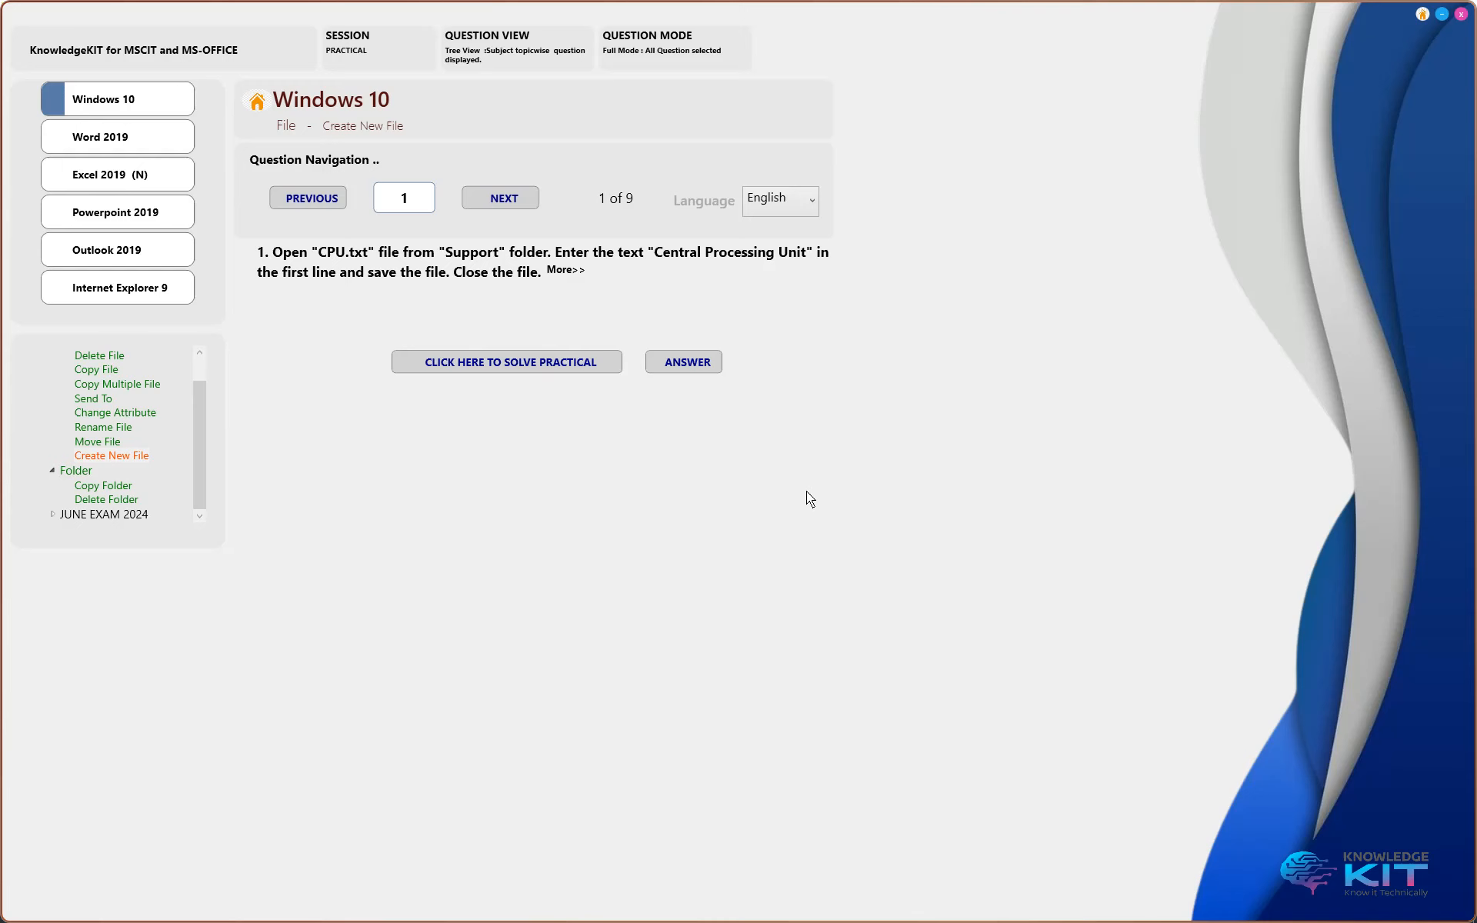
# Step: Start the practical for question 2 and open Network.txt from the Support folder
pyautogui.click(498, 196)
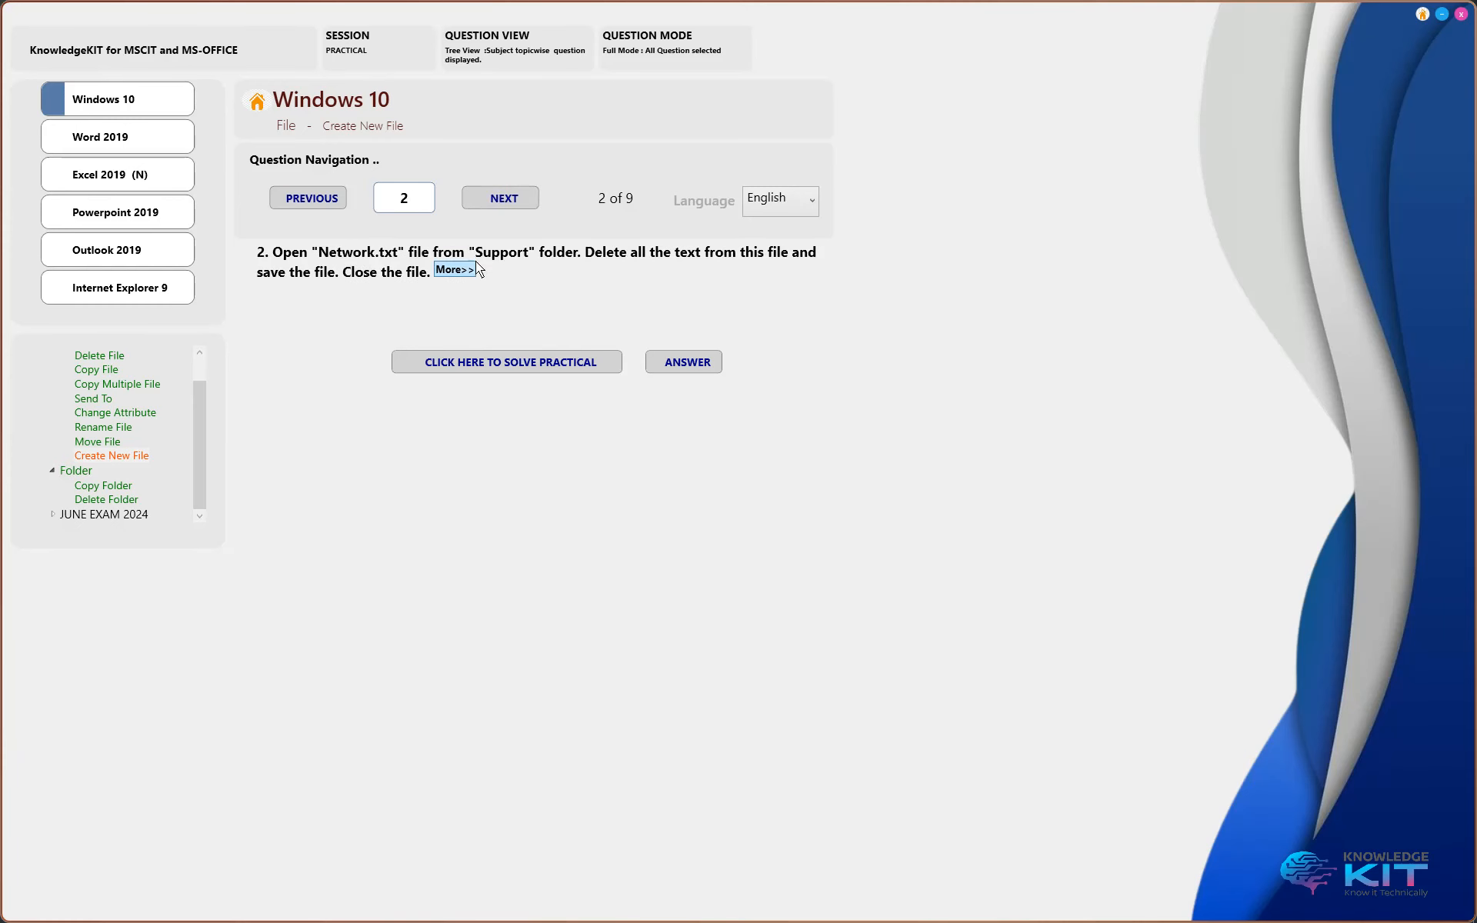
pyautogui.click(500, 360)
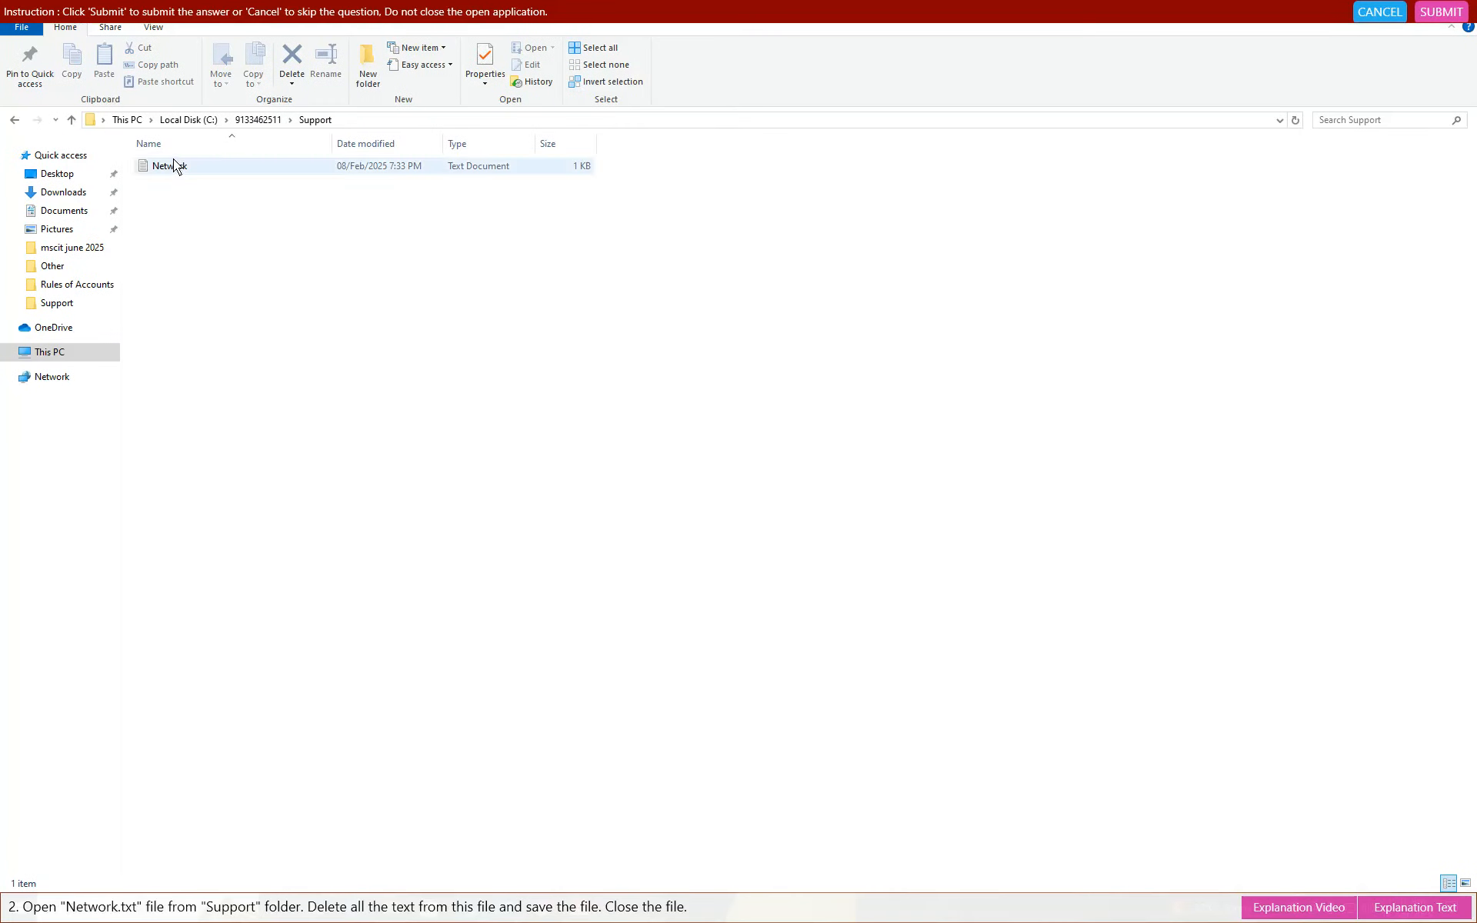
pyautogui.doubleClick(173, 166)
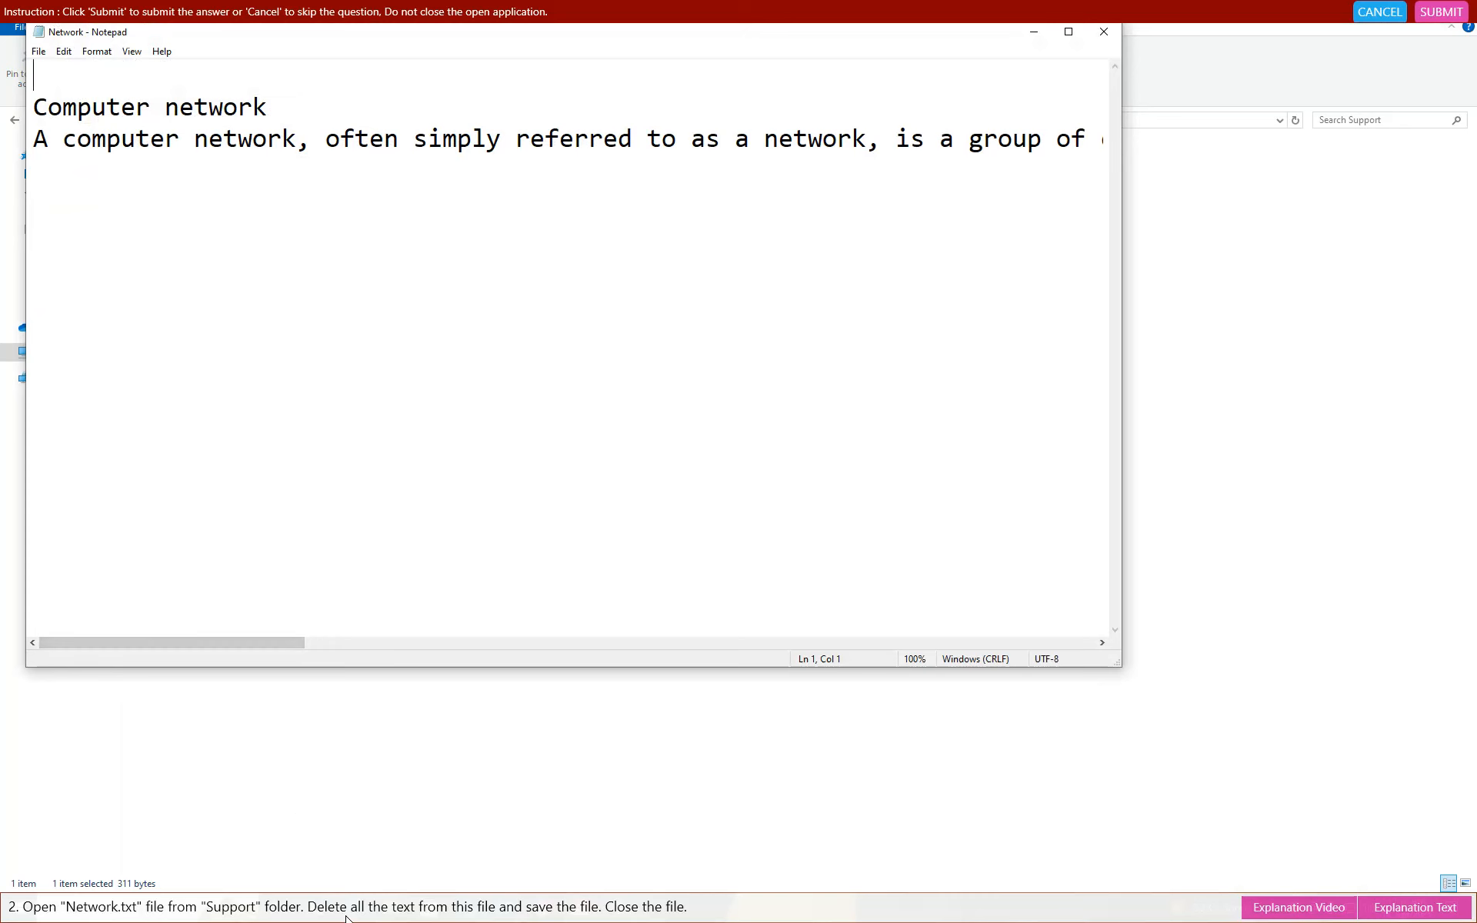
# Step: Delete all the text from Network.txt
pyautogui.click(63, 52)
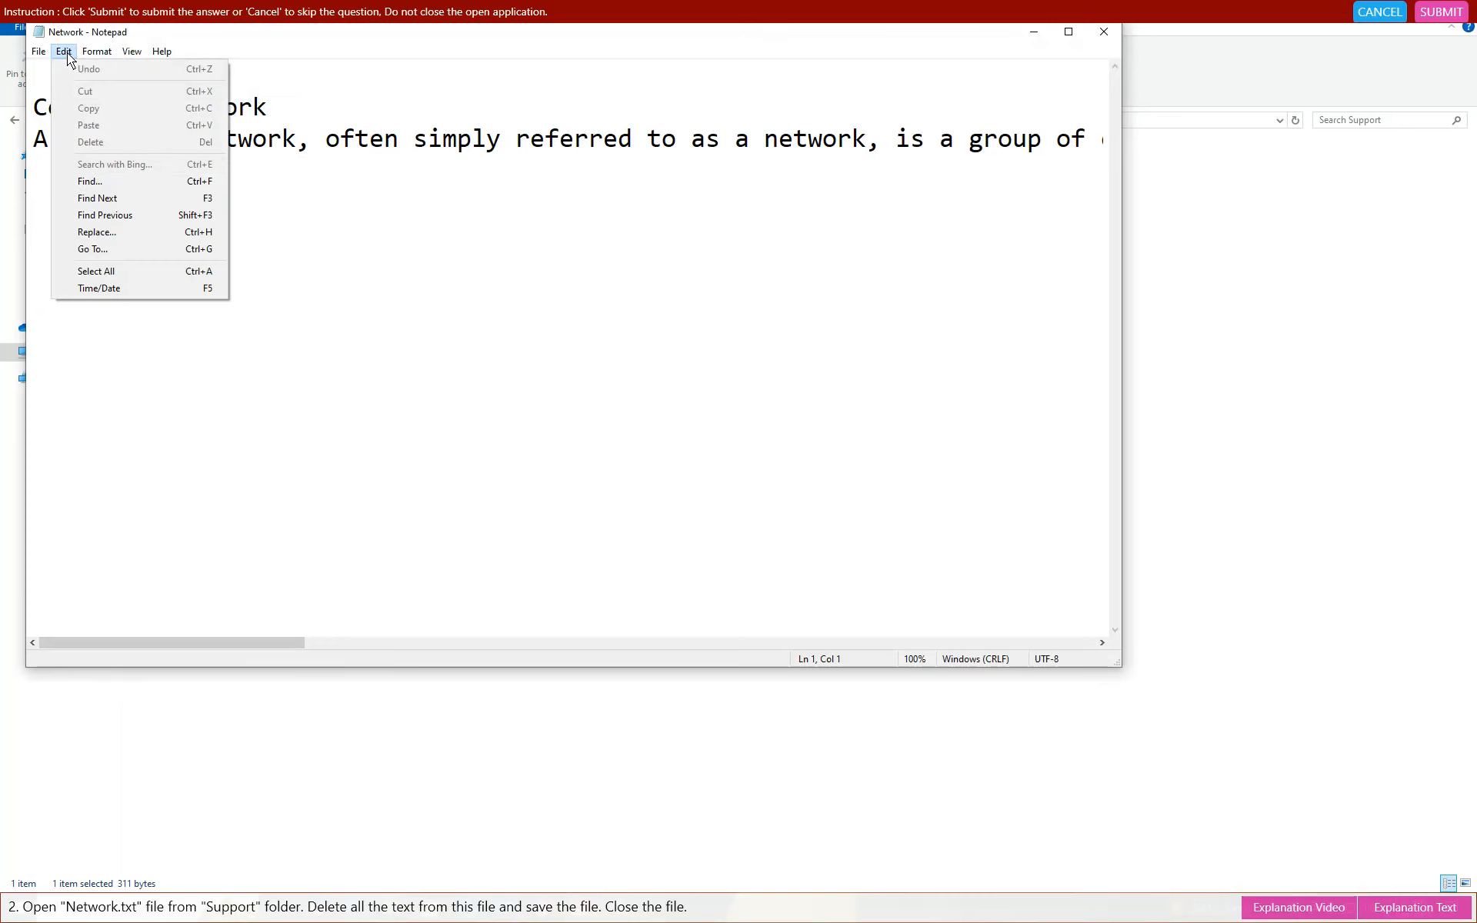
pyautogui.click(97, 271)
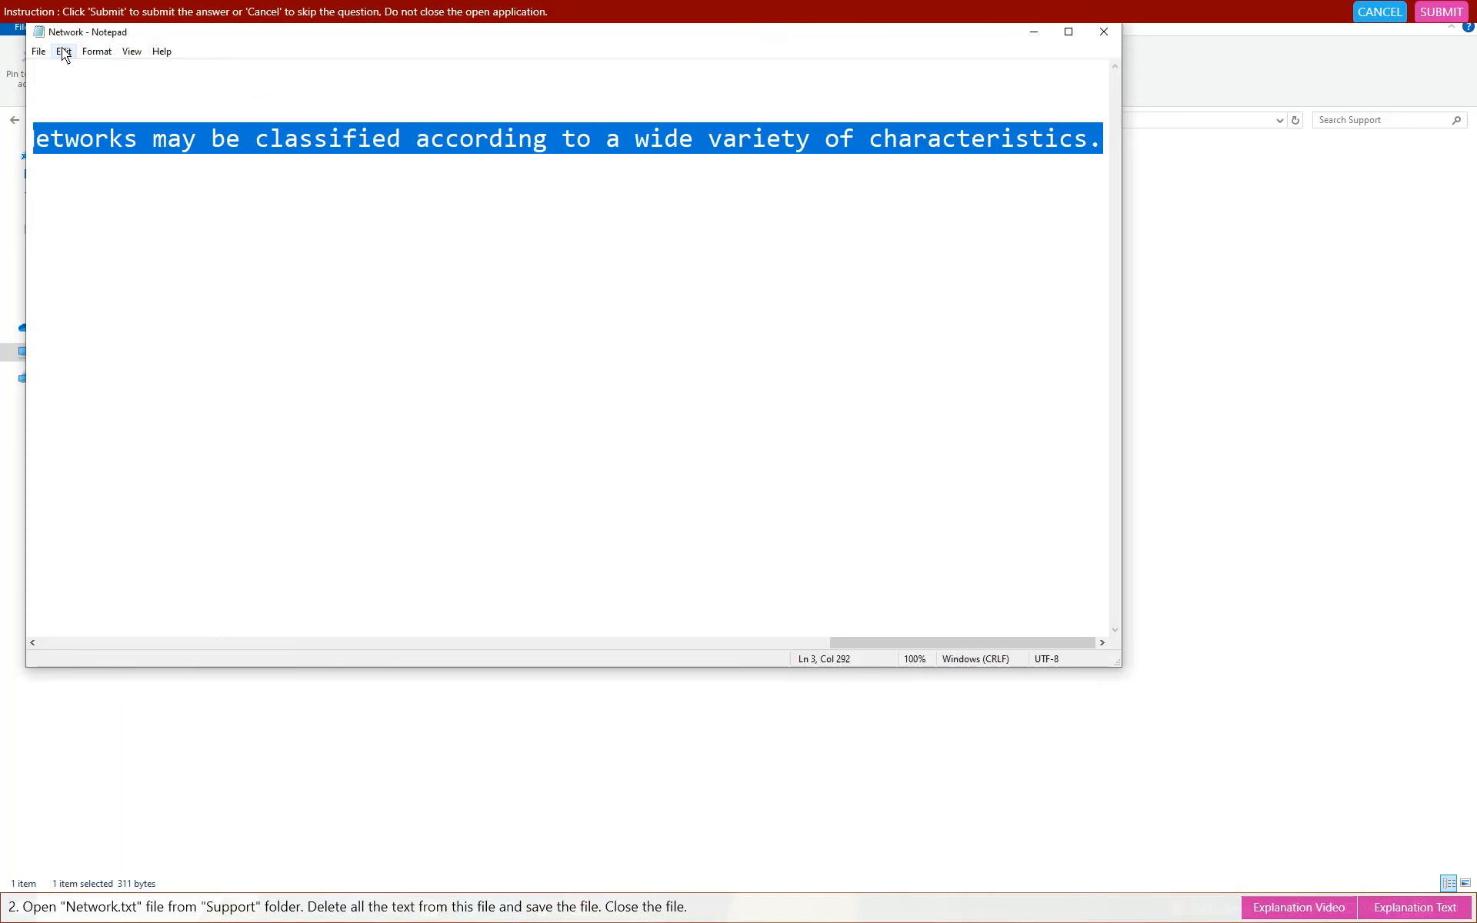
pyautogui.click(63, 52)
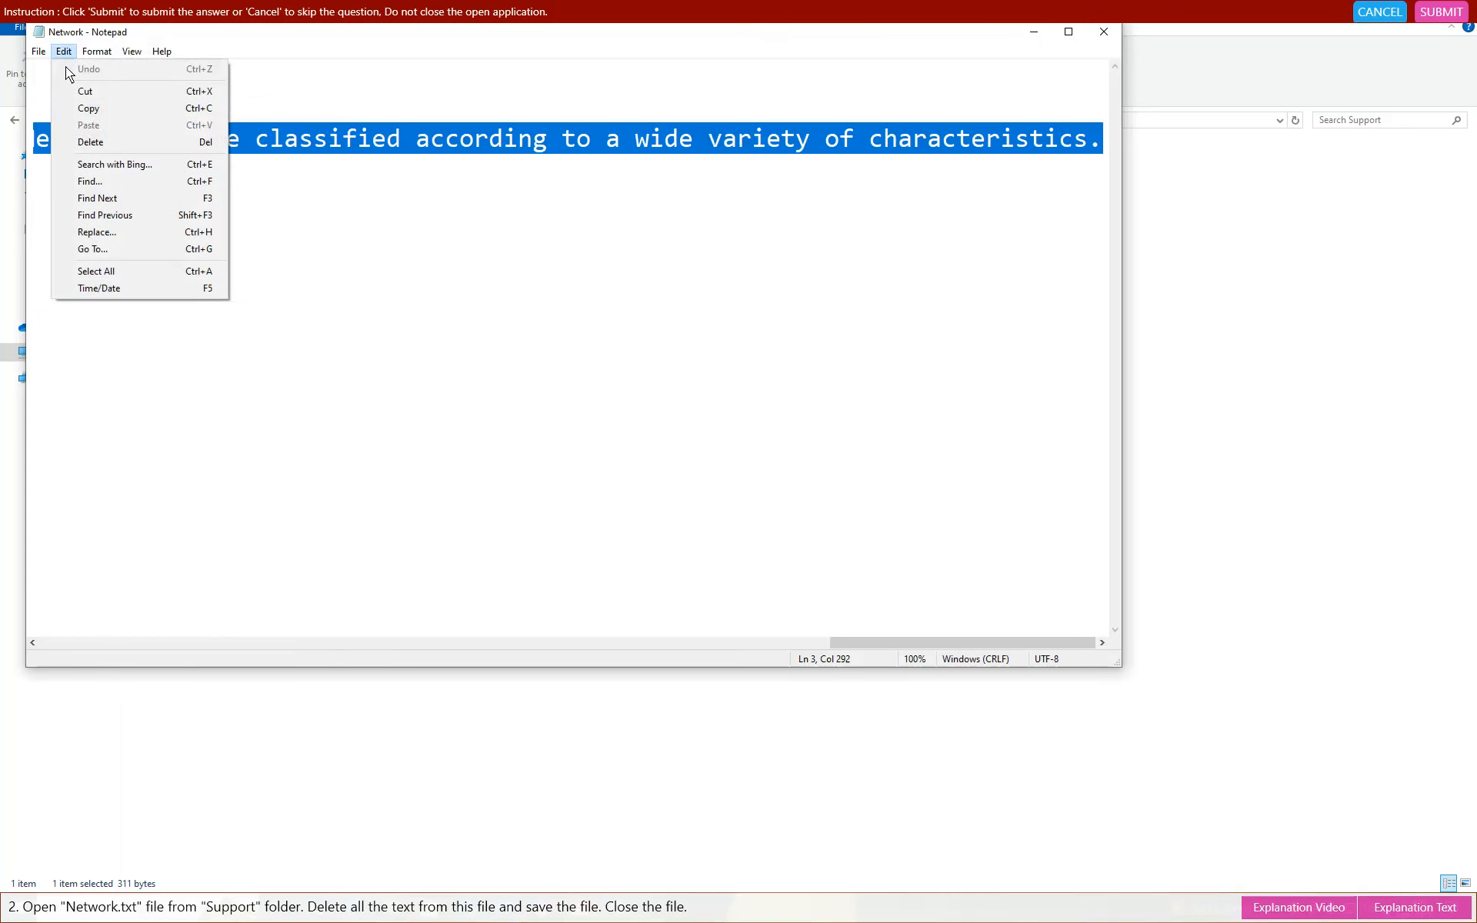
pyautogui.click(99, 143)
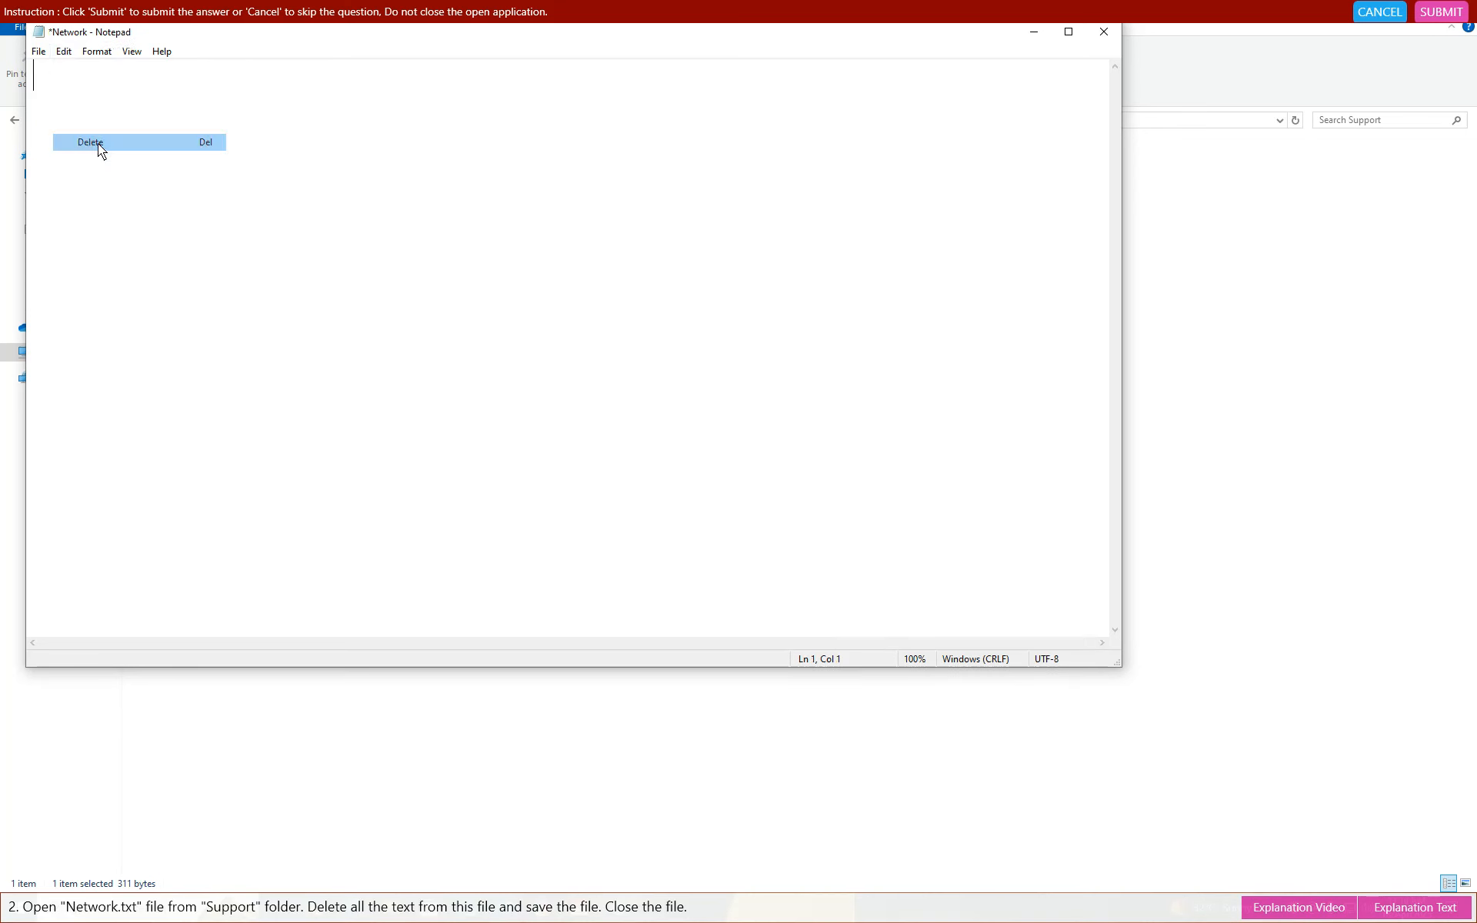
# Step: Save and close Network.txt, and submit the answer to question 2
pyautogui.click(37, 52)
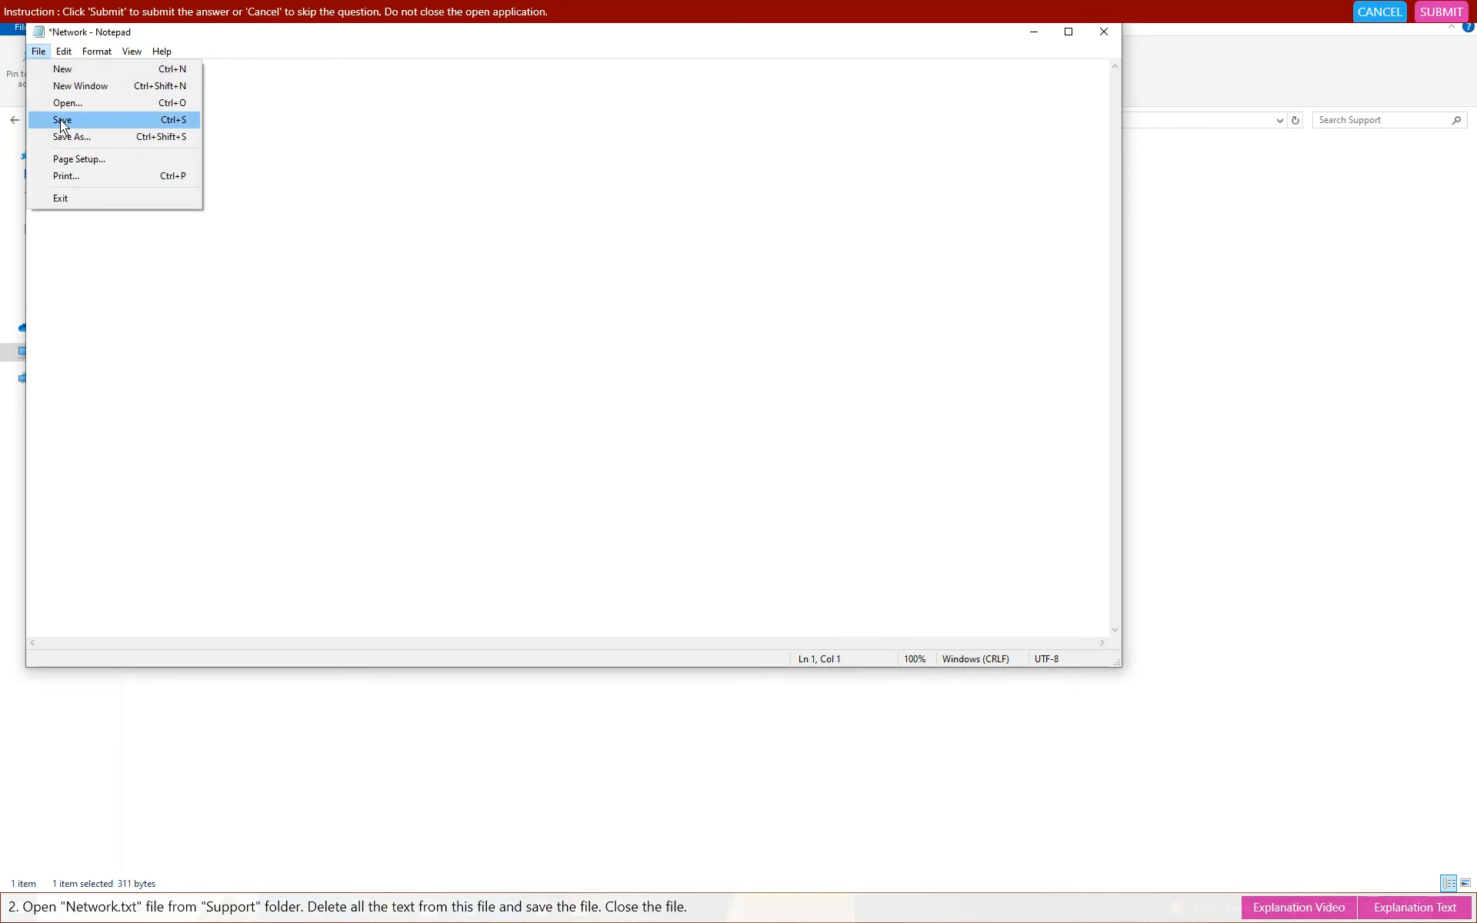
pyautogui.click(61, 123)
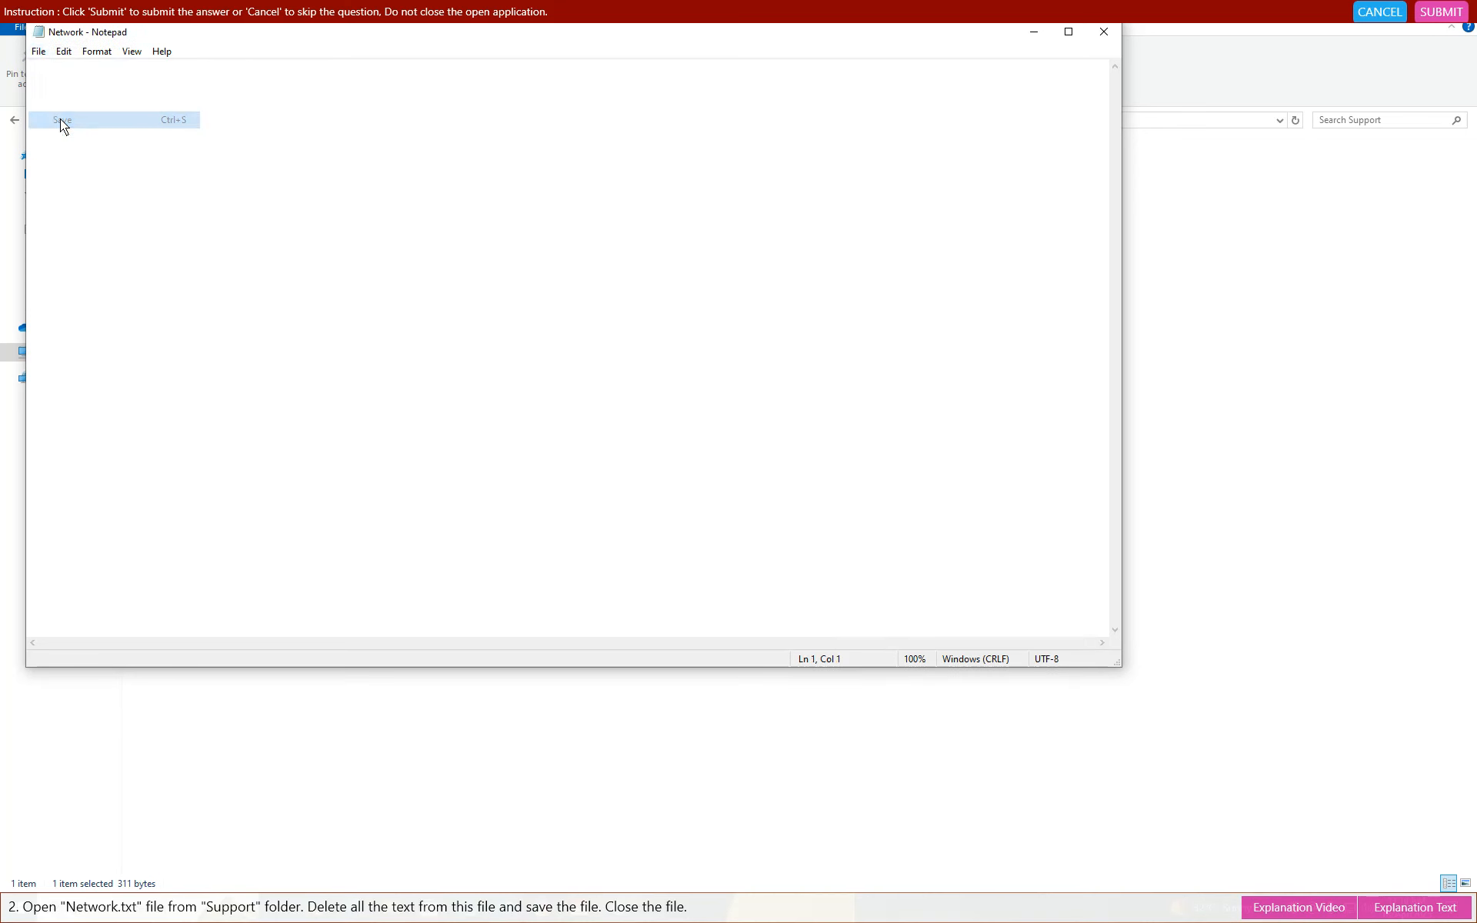
pyautogui.click(1103, 31)
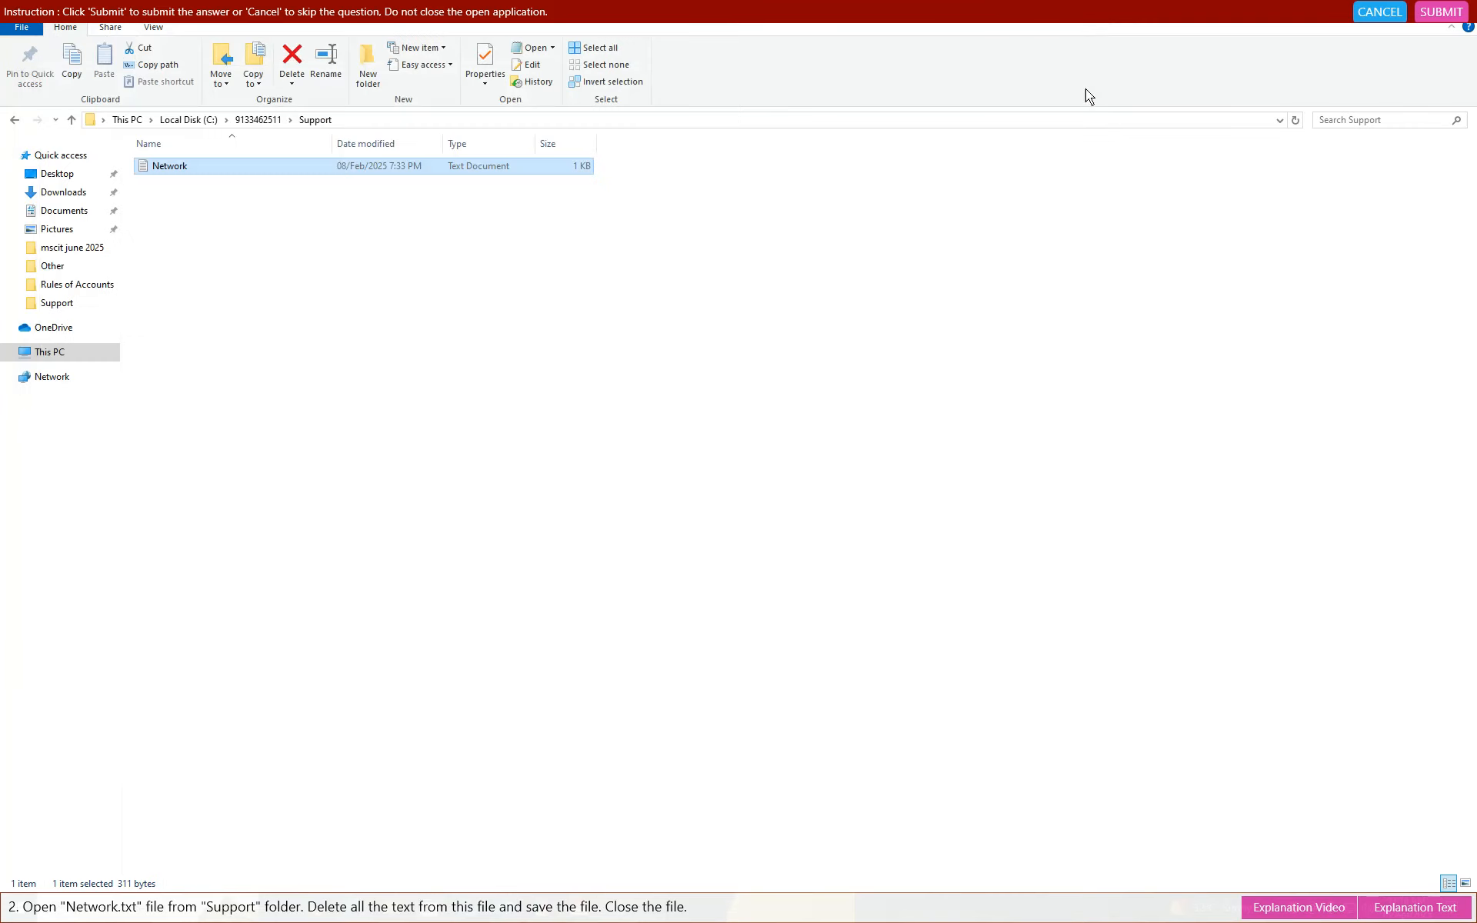
pyautogui.click(1442, 17)
pyautogui.click(816, 487)
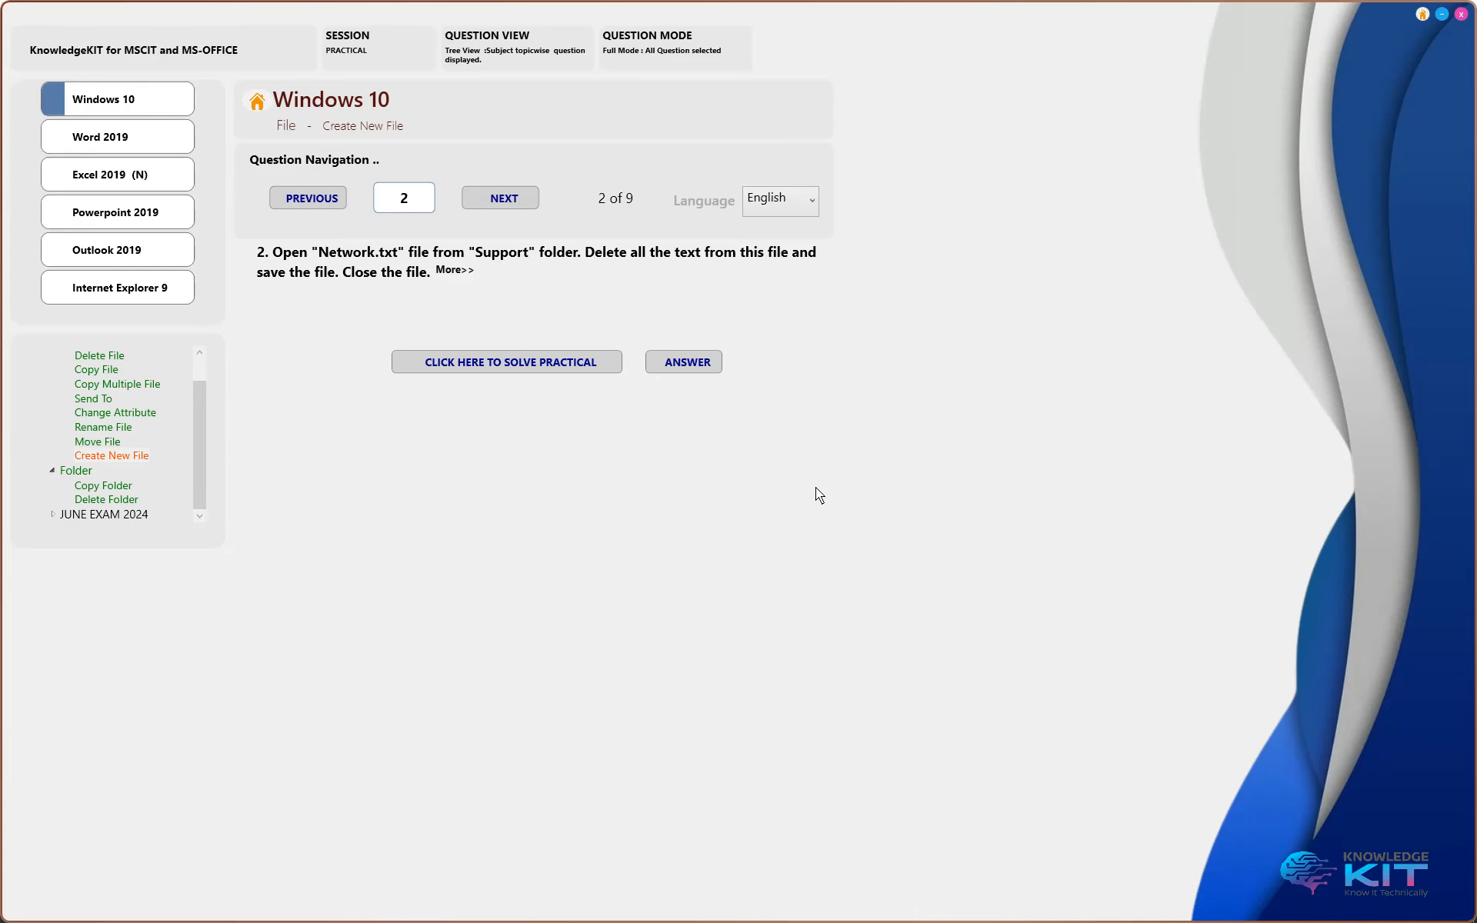
# Step: Start the practical for question 3 and open flag.txt from the Support folder
pyautogui.click(508, 198)
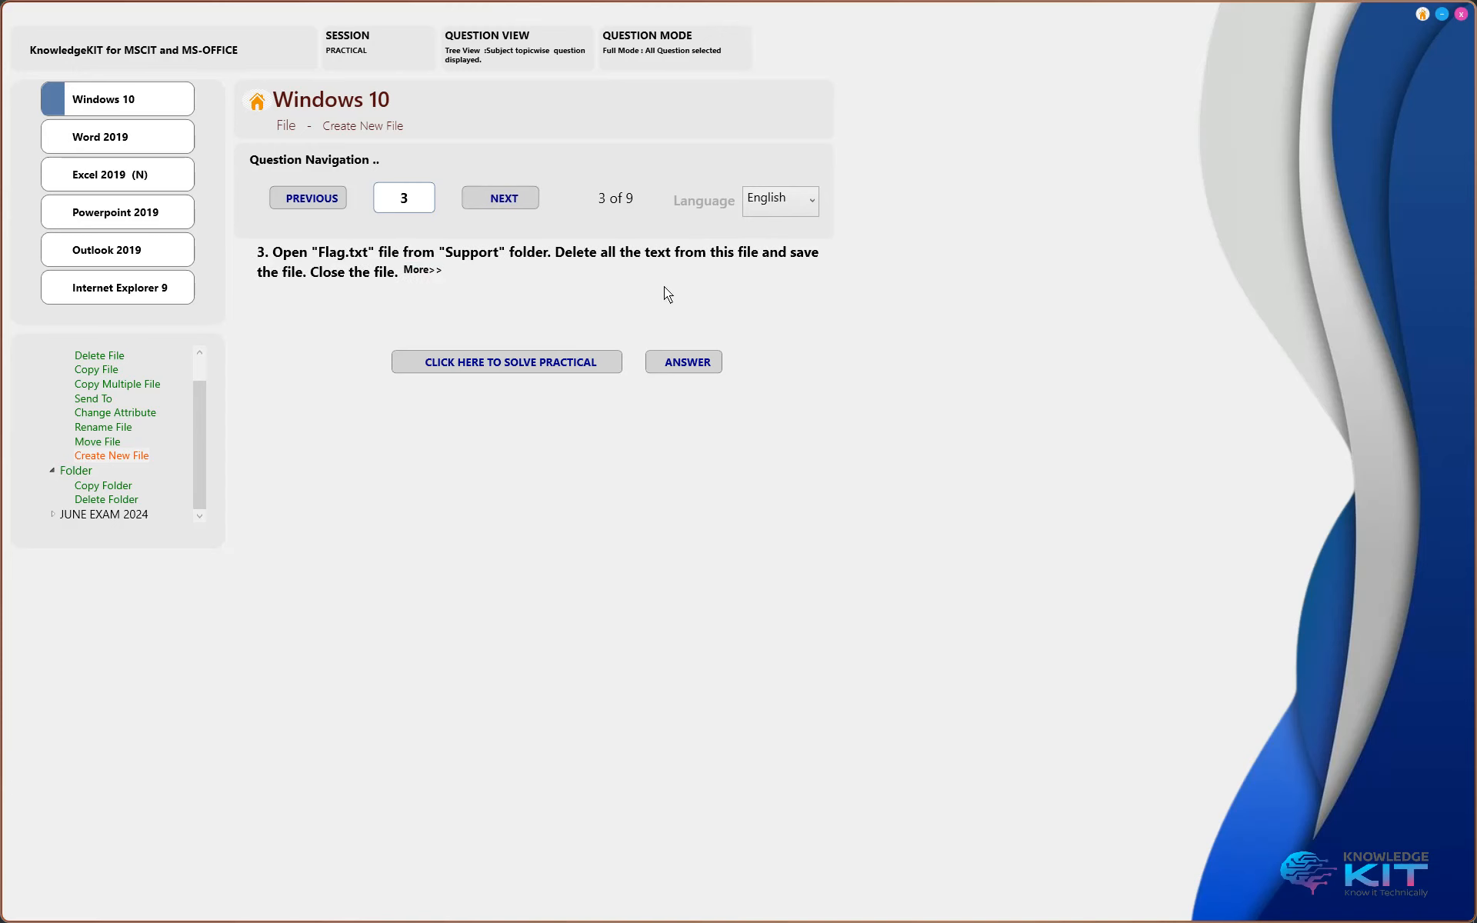
pyautogui.click(471, 361)
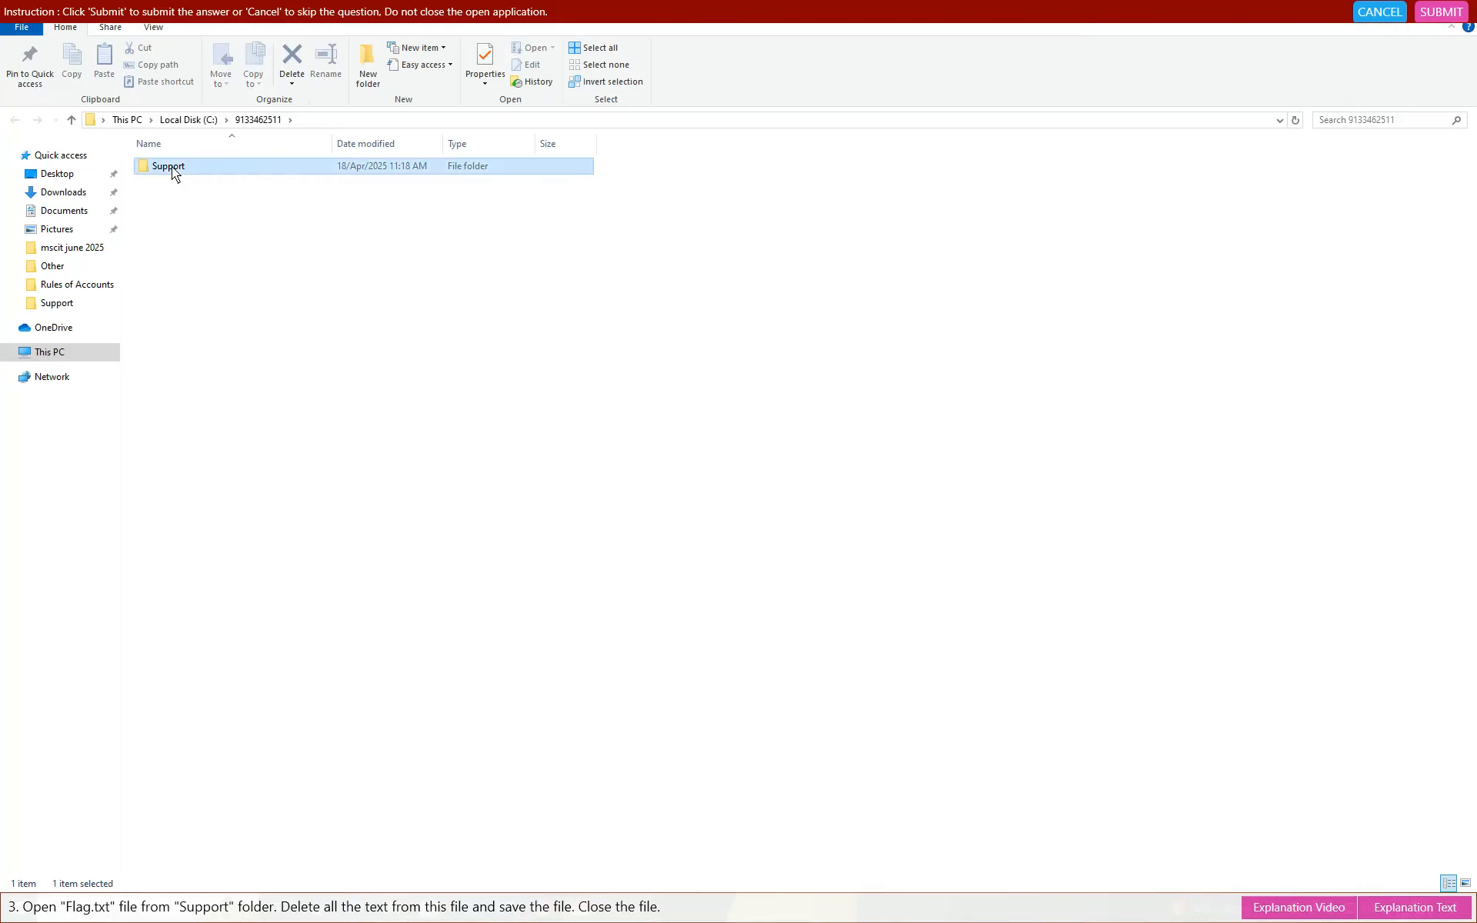
pyautogui.doubleClick(169, 166)
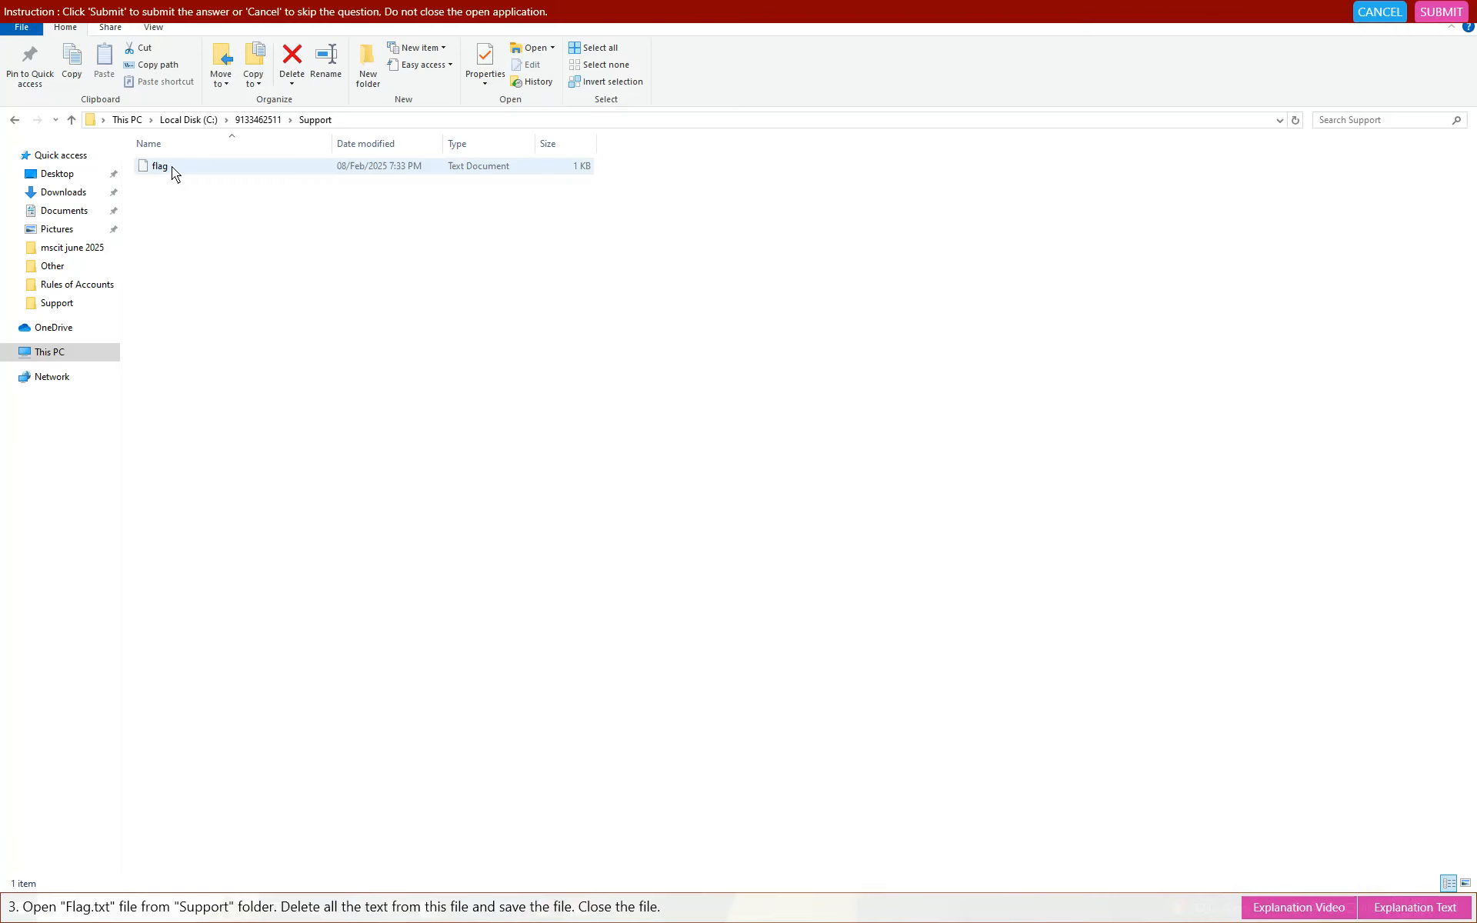
pyautogui.doubleClick(164, 166)
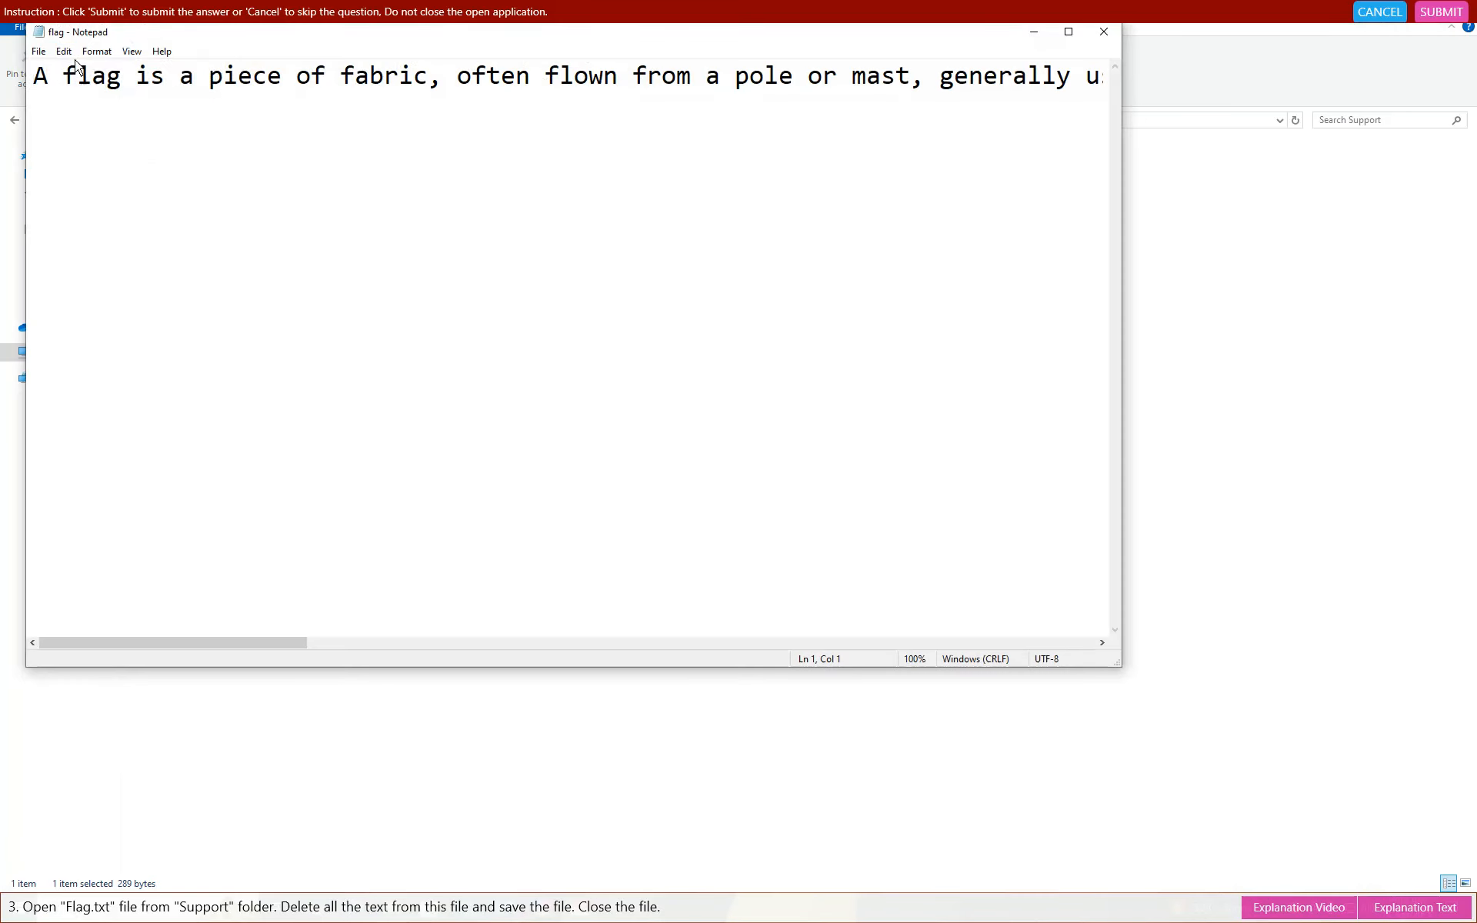
# Step: Delete all the text from flag.txt
pyautogui.click(64, 50)
pyautogui.click(96, 273)
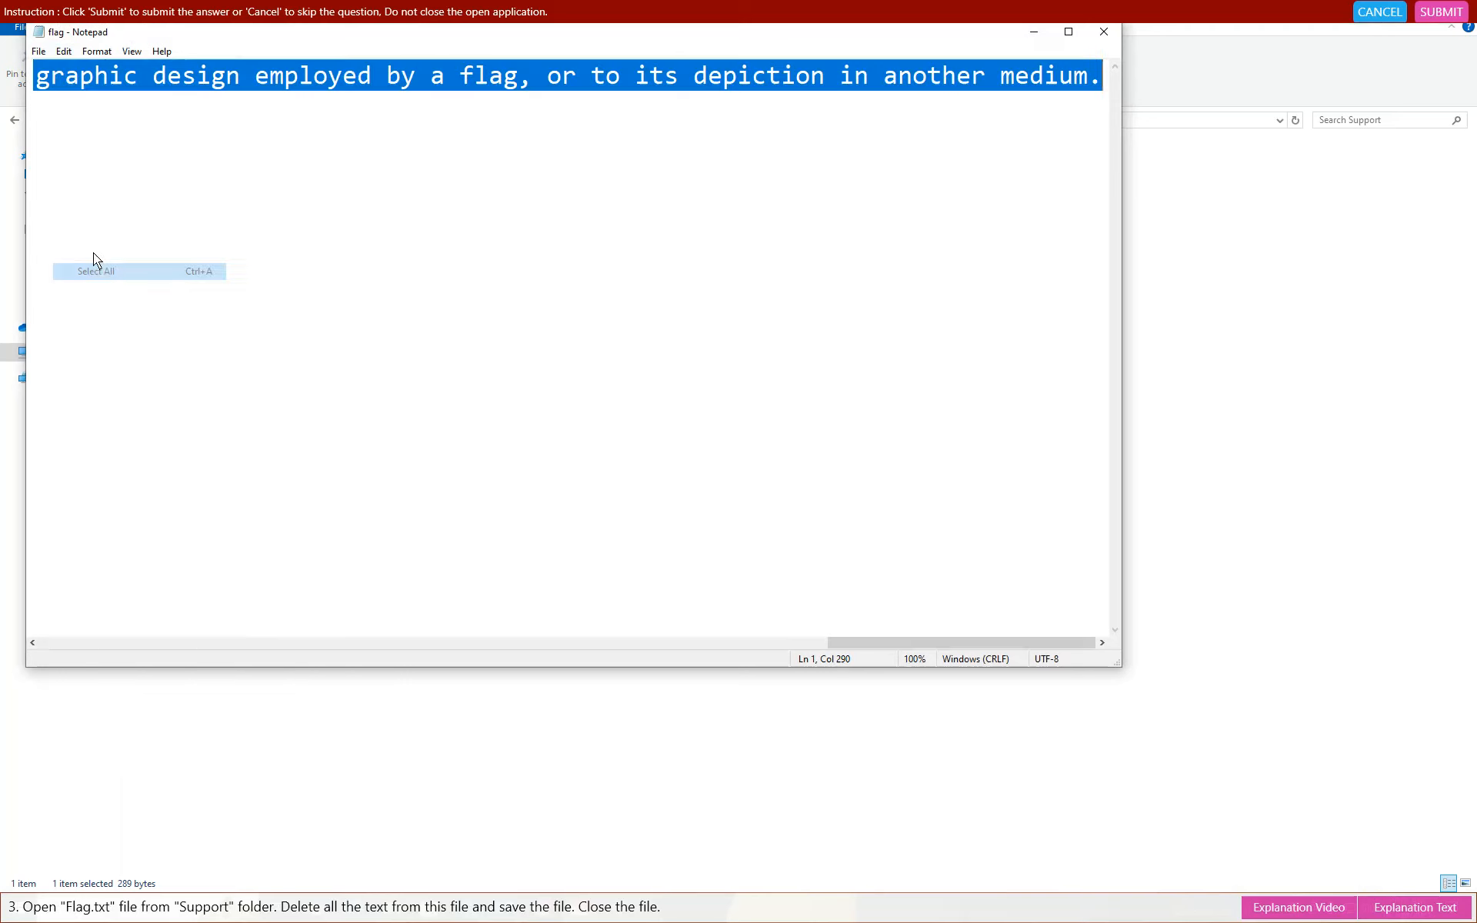
pyautogui.click(64, 51)
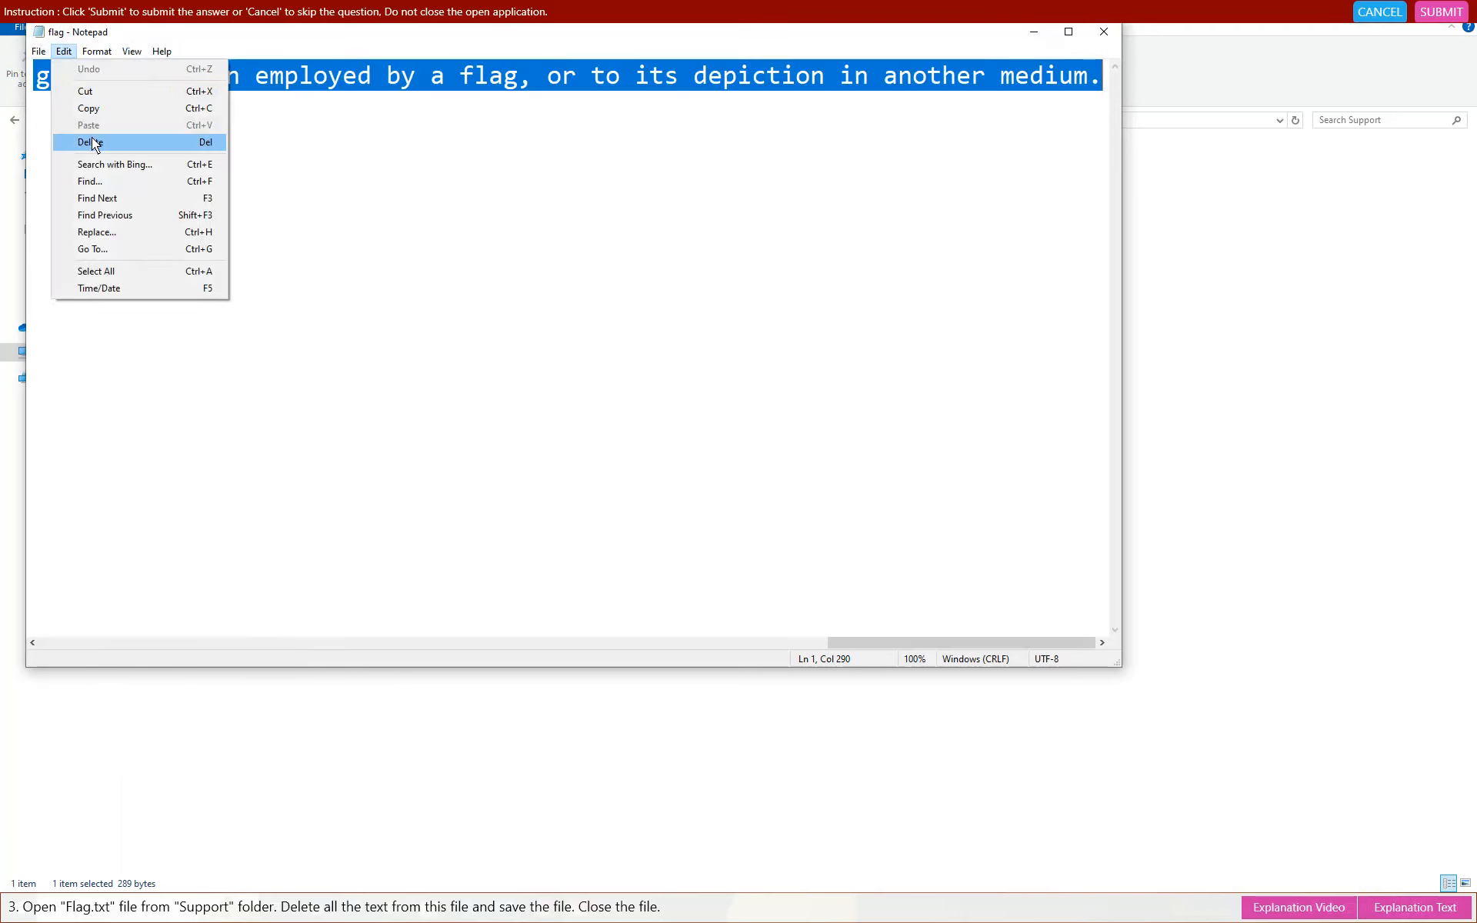
pyautogui.click(90, 142)
# Step: Save and close flag.txt, and submit the answer to question 3
pyautogui.click(40, 54)
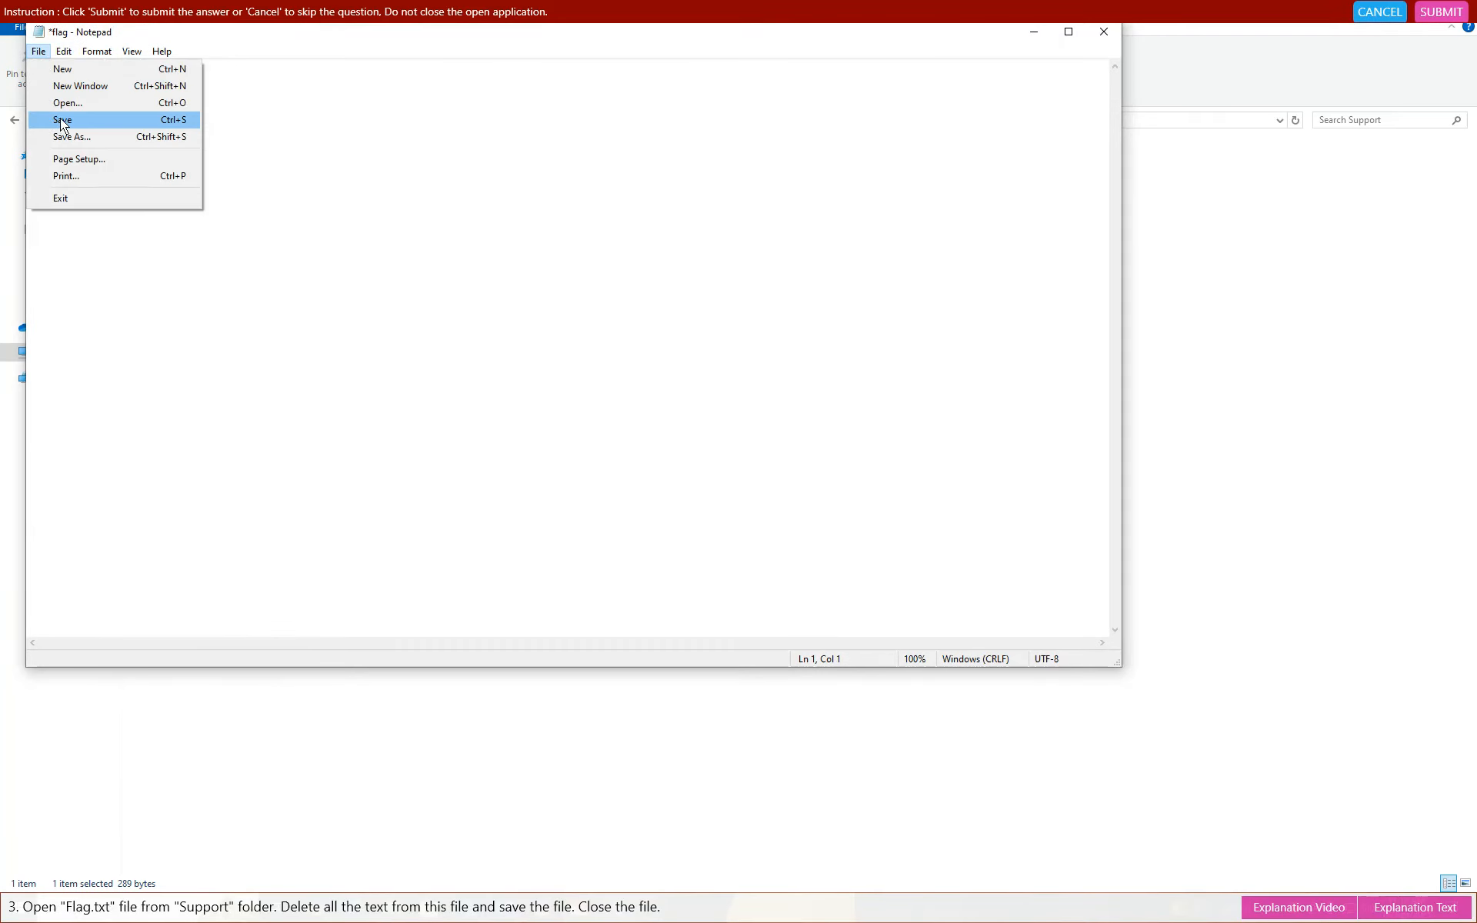
pyautogui.click(58, 120)
pyautogui.click(1105, 32)
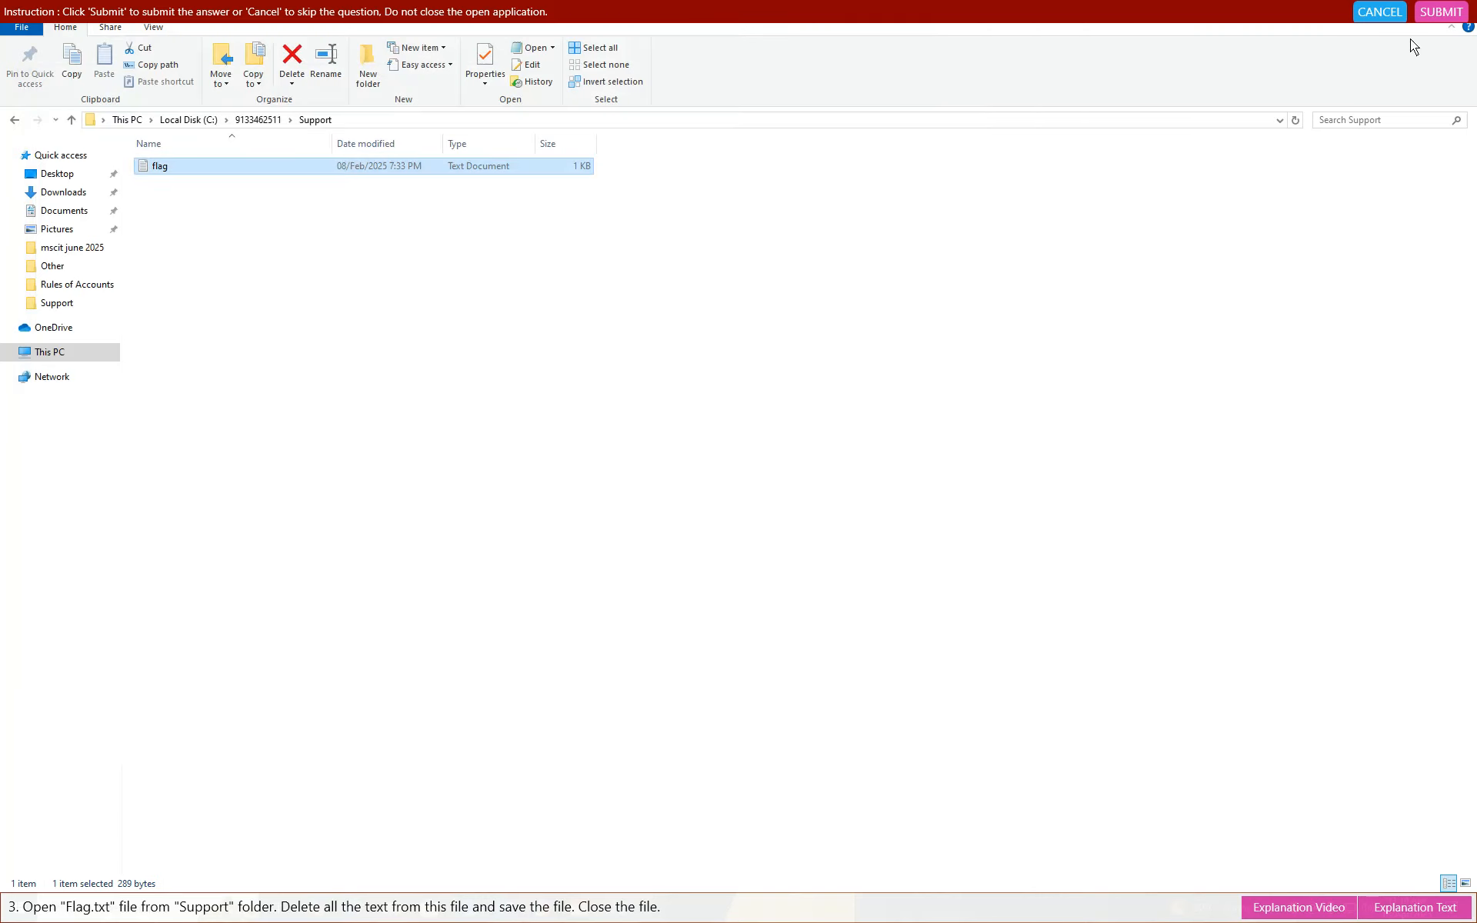
pyautogui.click(1441, 14)
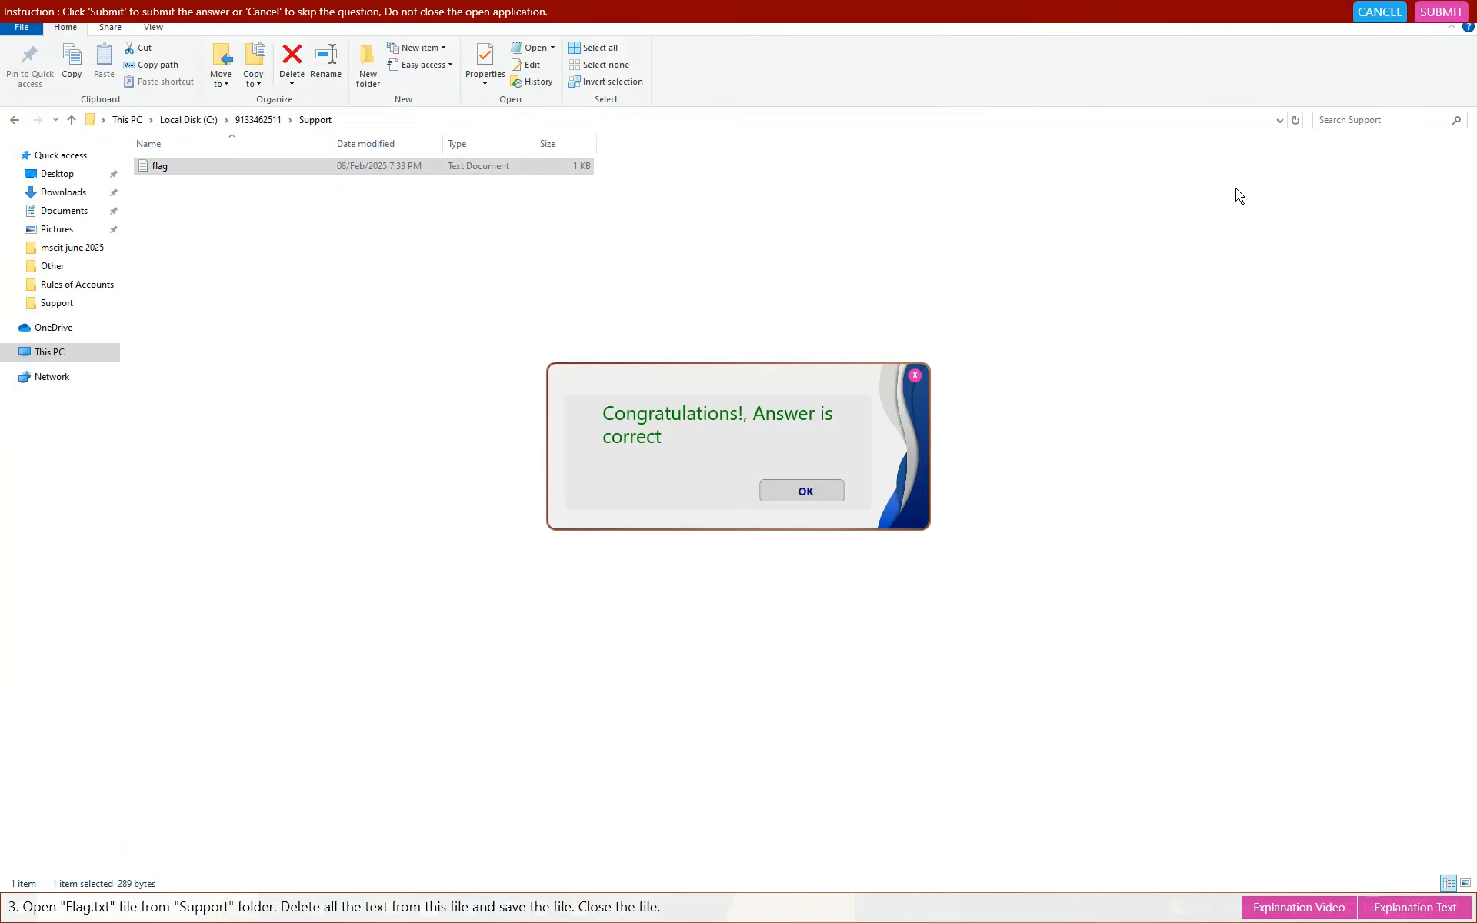
pyautogui.click(812, 493)
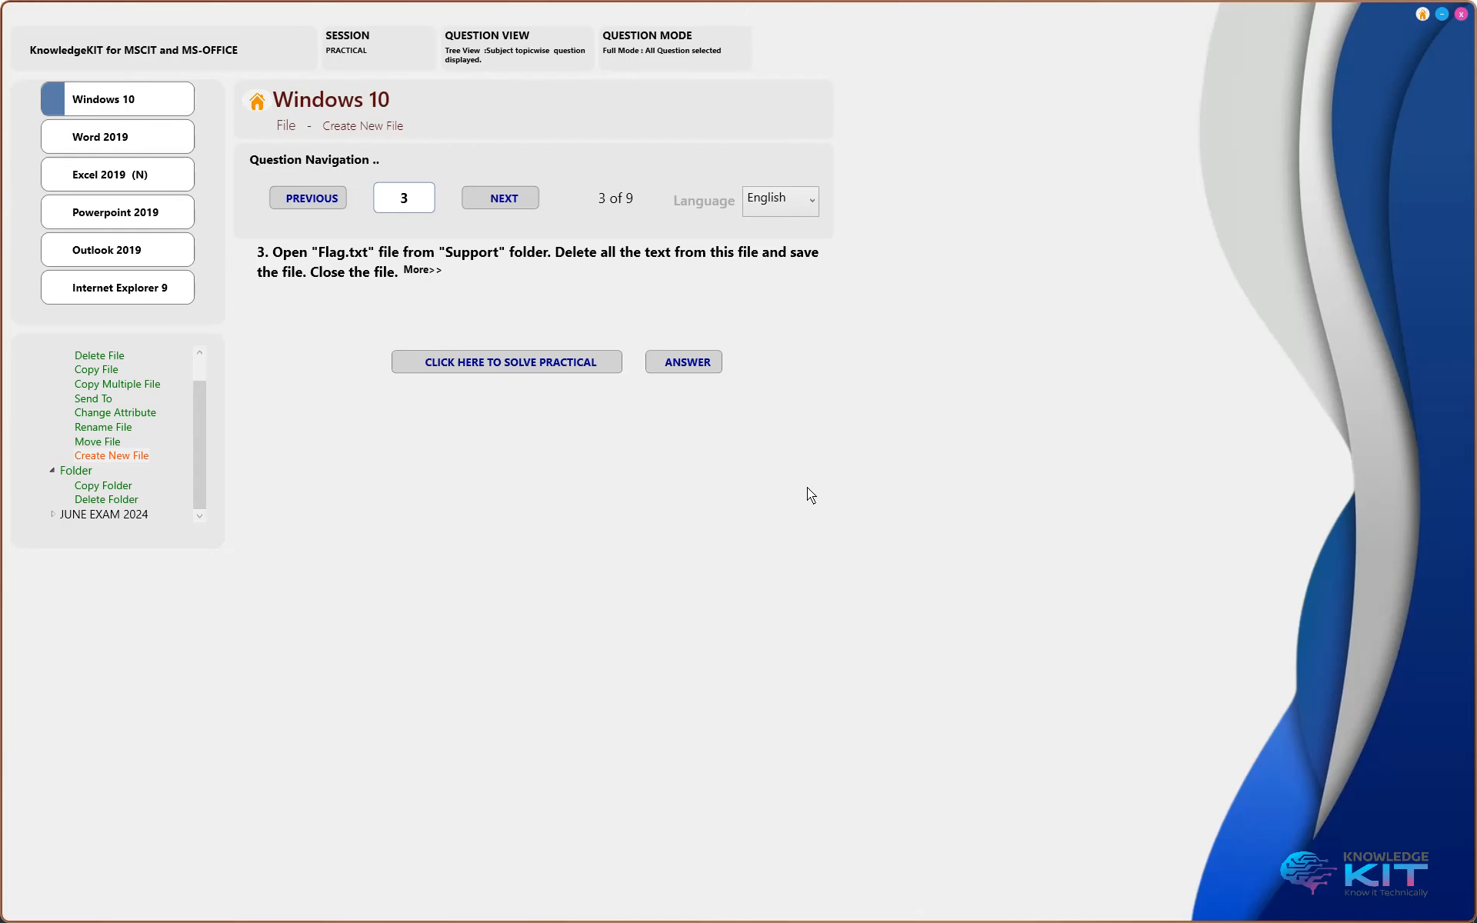
# Step: Start the practical for question 4 and open news.txt from the Support folder
pyautogui.click(510, 197)
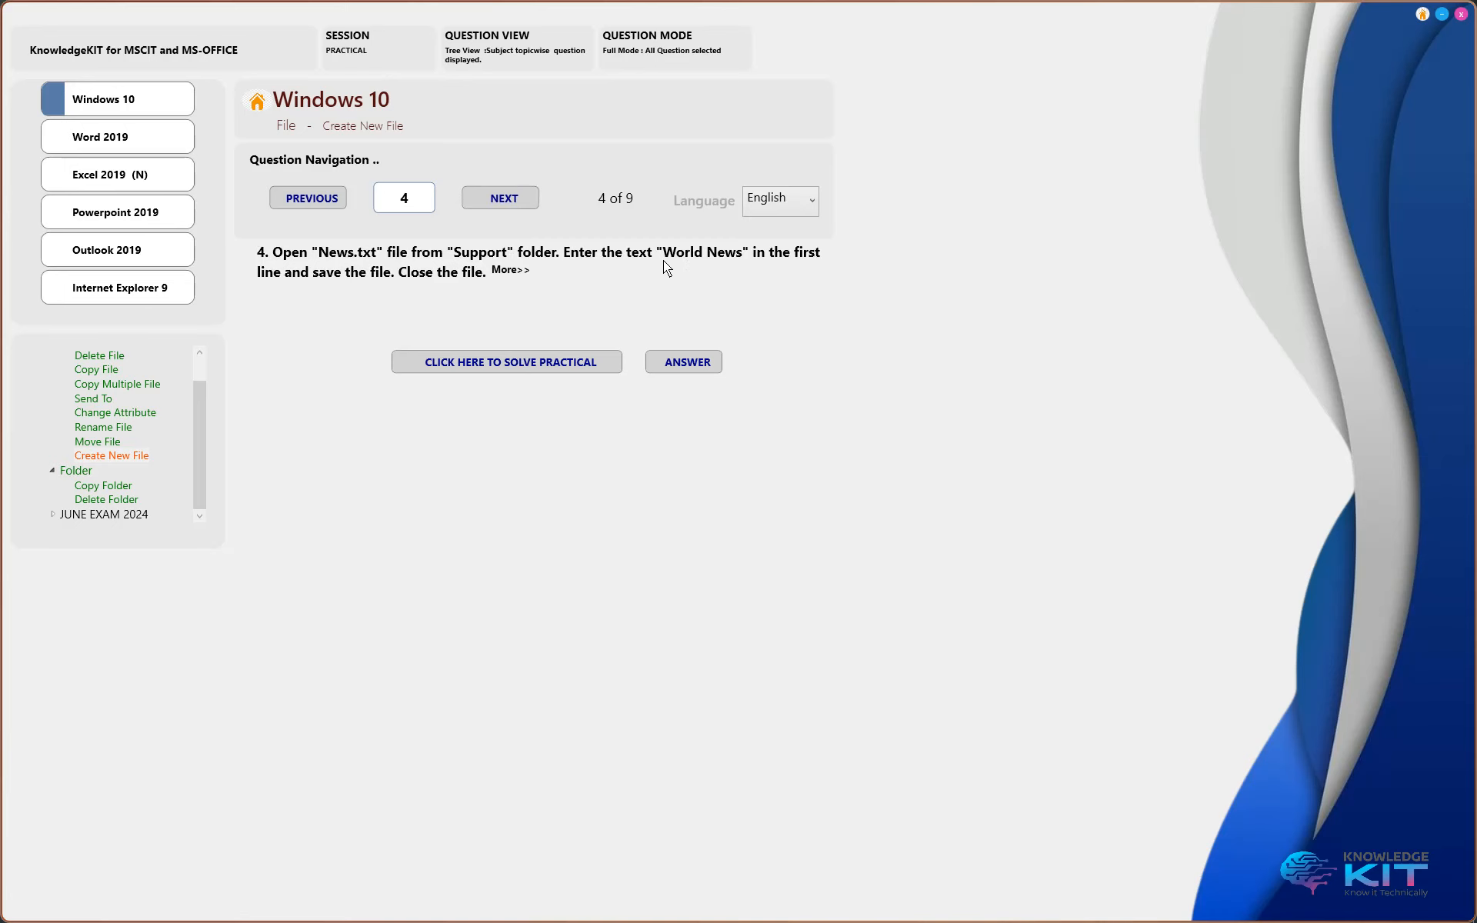
pyautogui.click(510, 363)
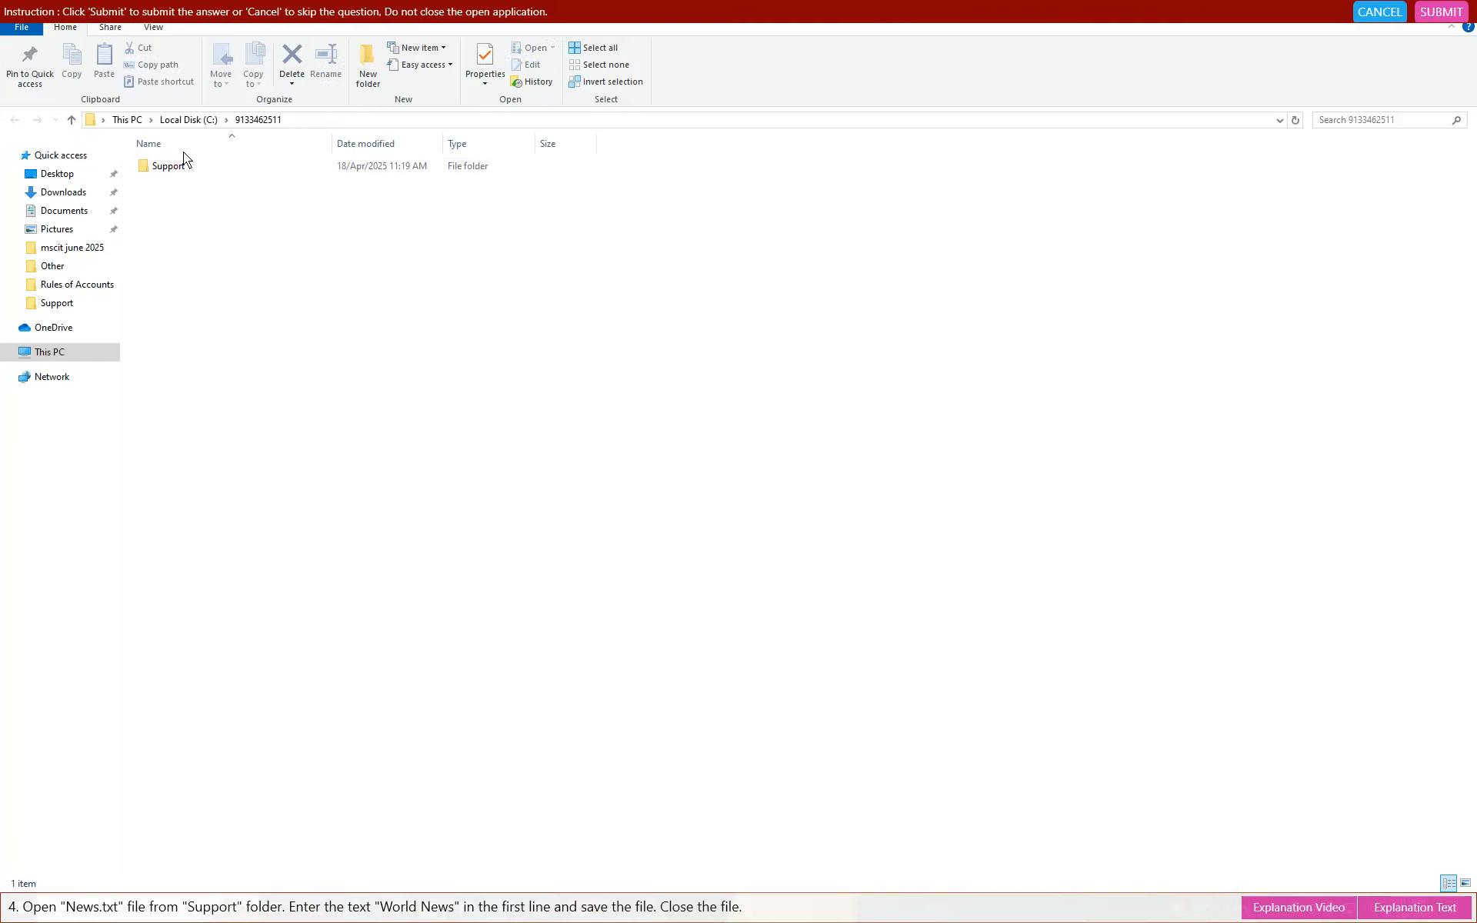
pyautogui.doubleClick(178, 169)
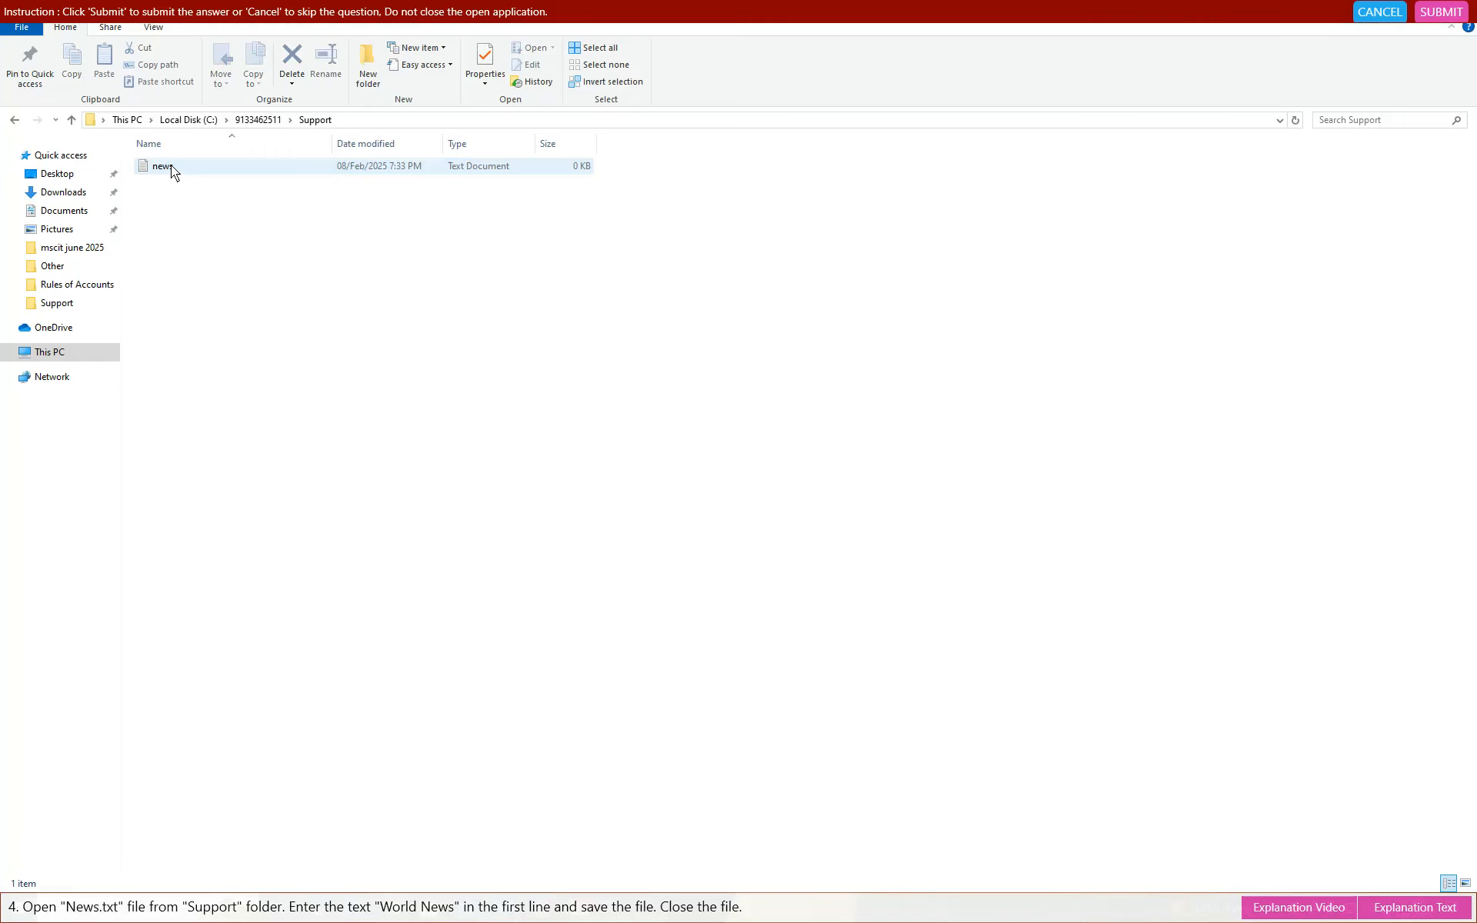
pyautogui.doubleClick(170, 164)
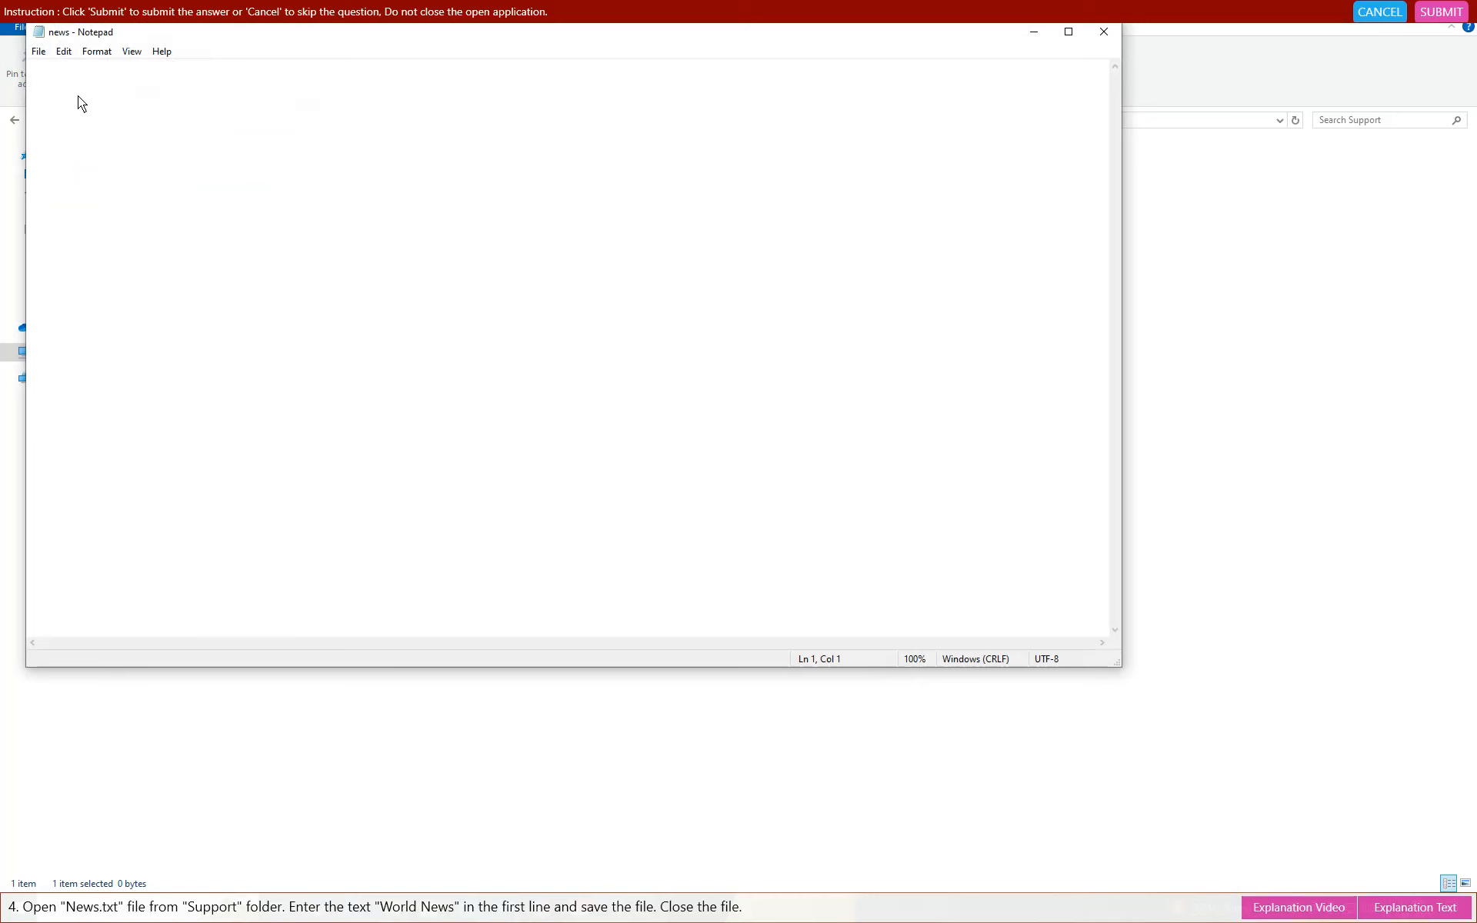
# Step: Enter the text "world News" in the first line of news.txt
pyautogui.write('world ')
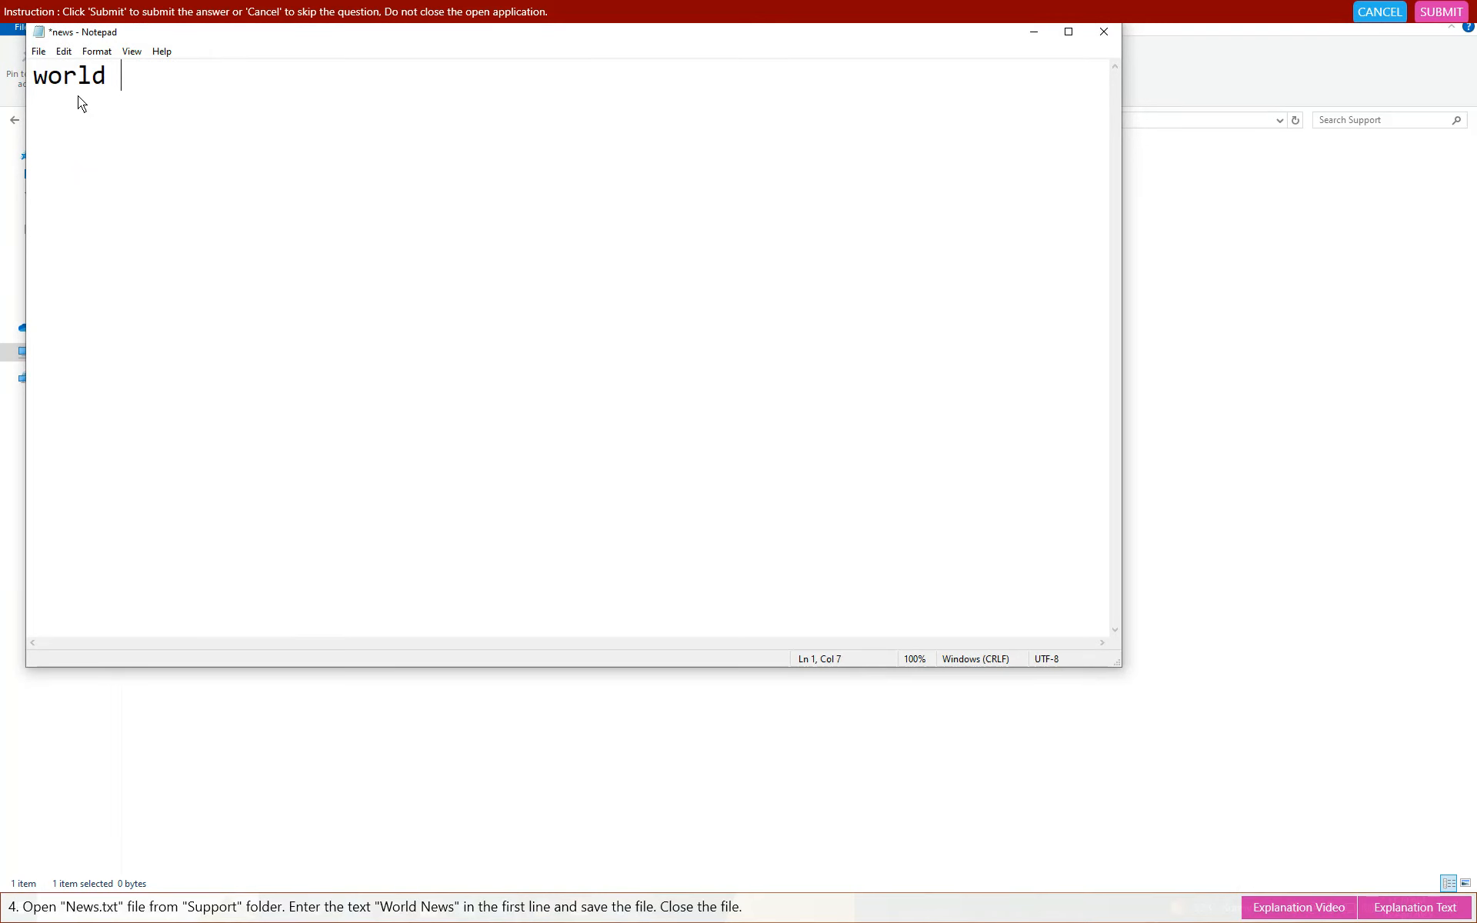
pyautogui.write('nes')
pyautogui.press('BackSpace')
pyautogui.press('BackSpace')
pyautogui.press('BackSpace')
pyautogui.write('News')
# Step: Save and close news.txt, and submit the answer to question 4
pyautogui.click(40, 57)
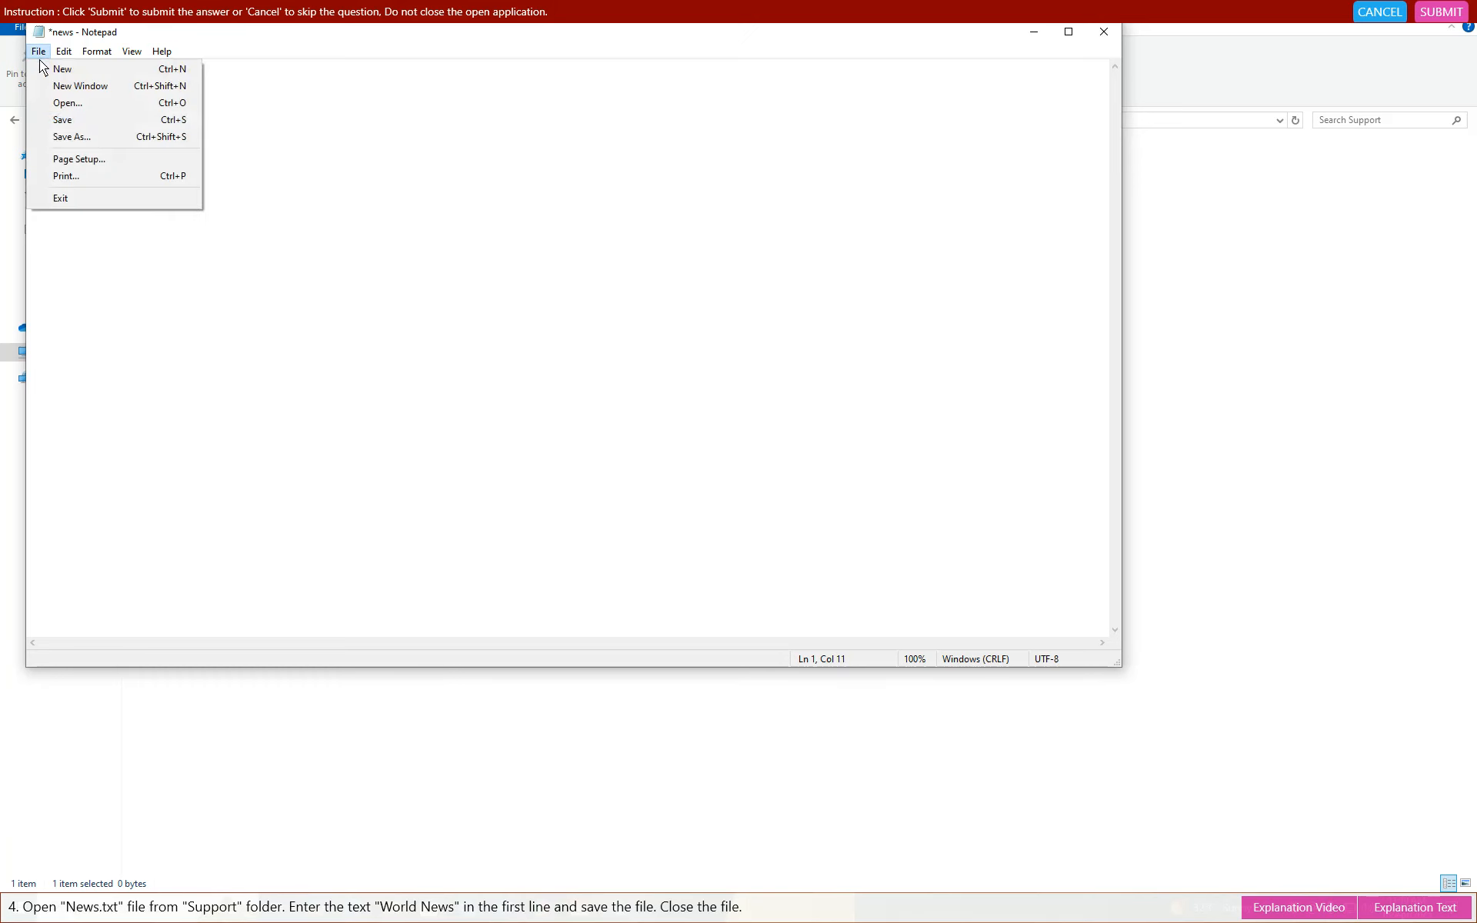
pyautogui.click(58, 120)
pyautogui.click(1105, 35)
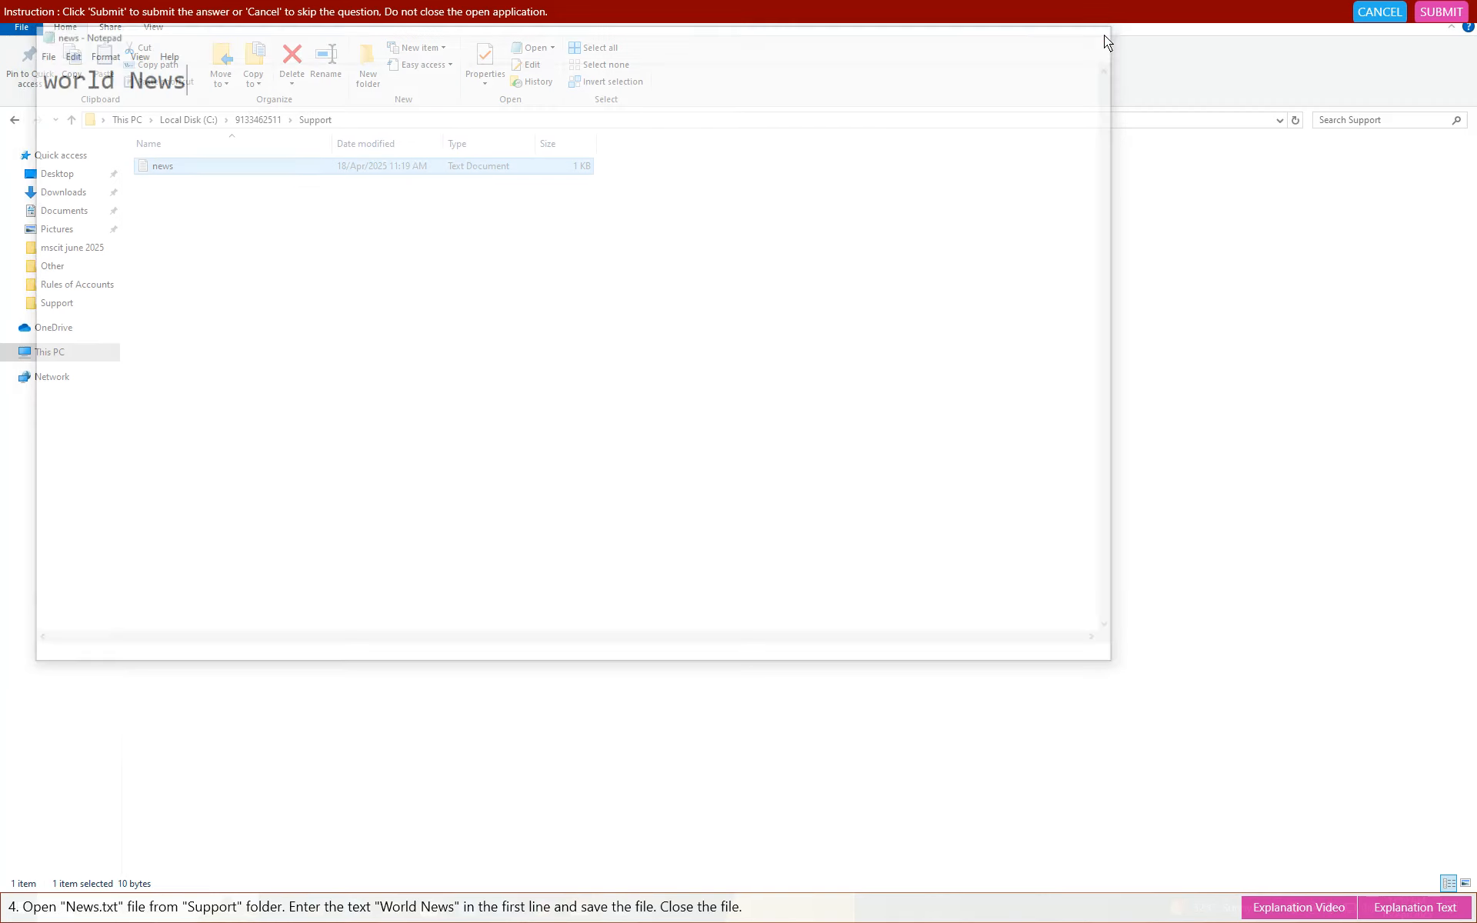
pyautogui.click(1440, 21)
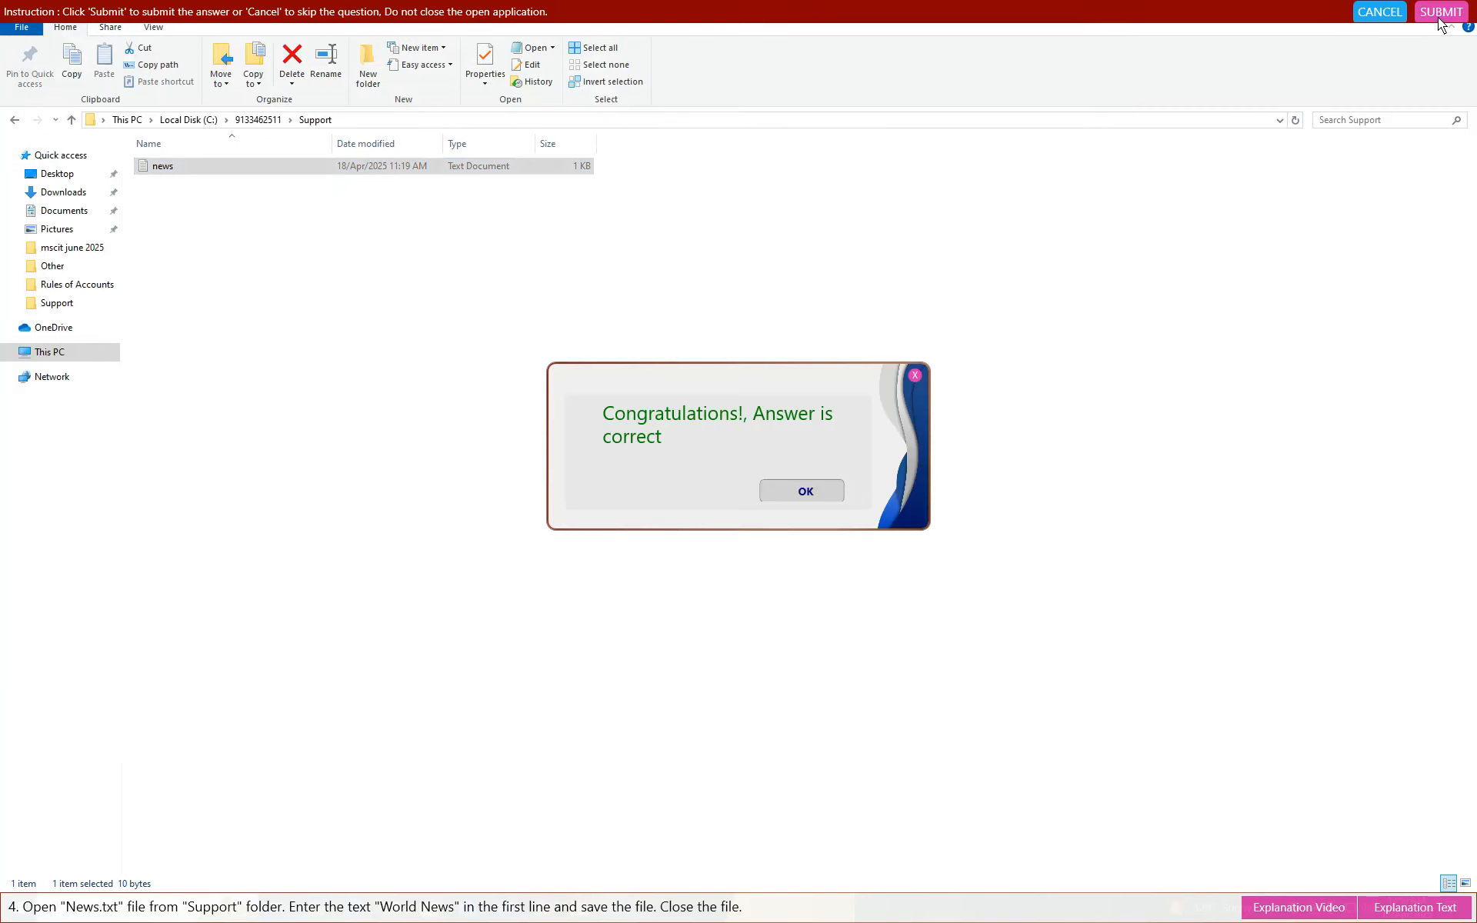
pyautogui.click(814, 488)
# Step: Start the practical for question 5 and open Windows Vista.txt from the Support folder
pyautogui.click(505, 198)
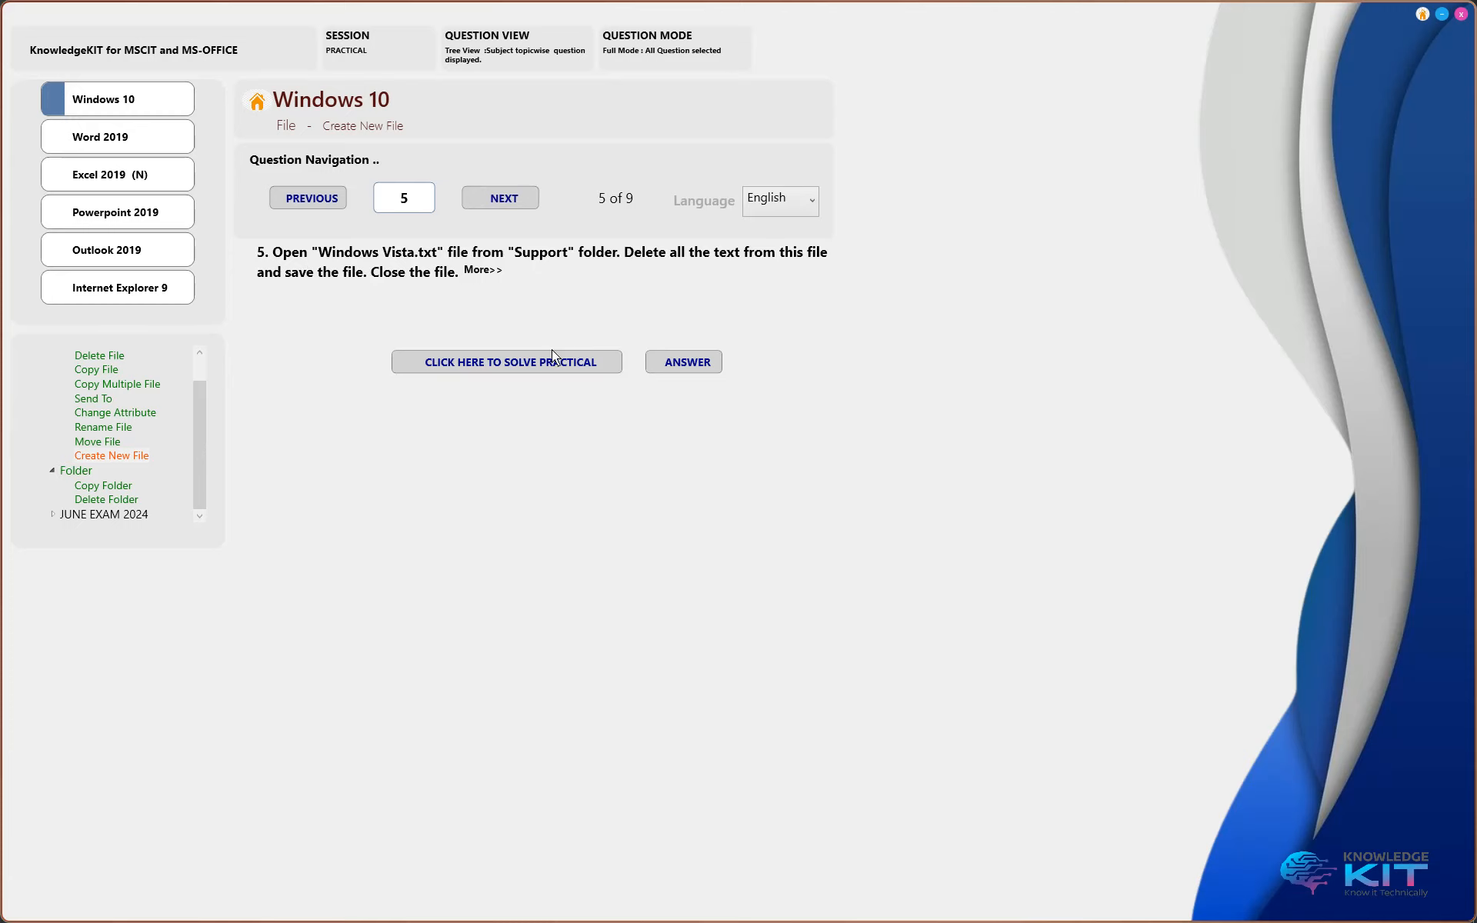
pyautogui.click(471, 367)
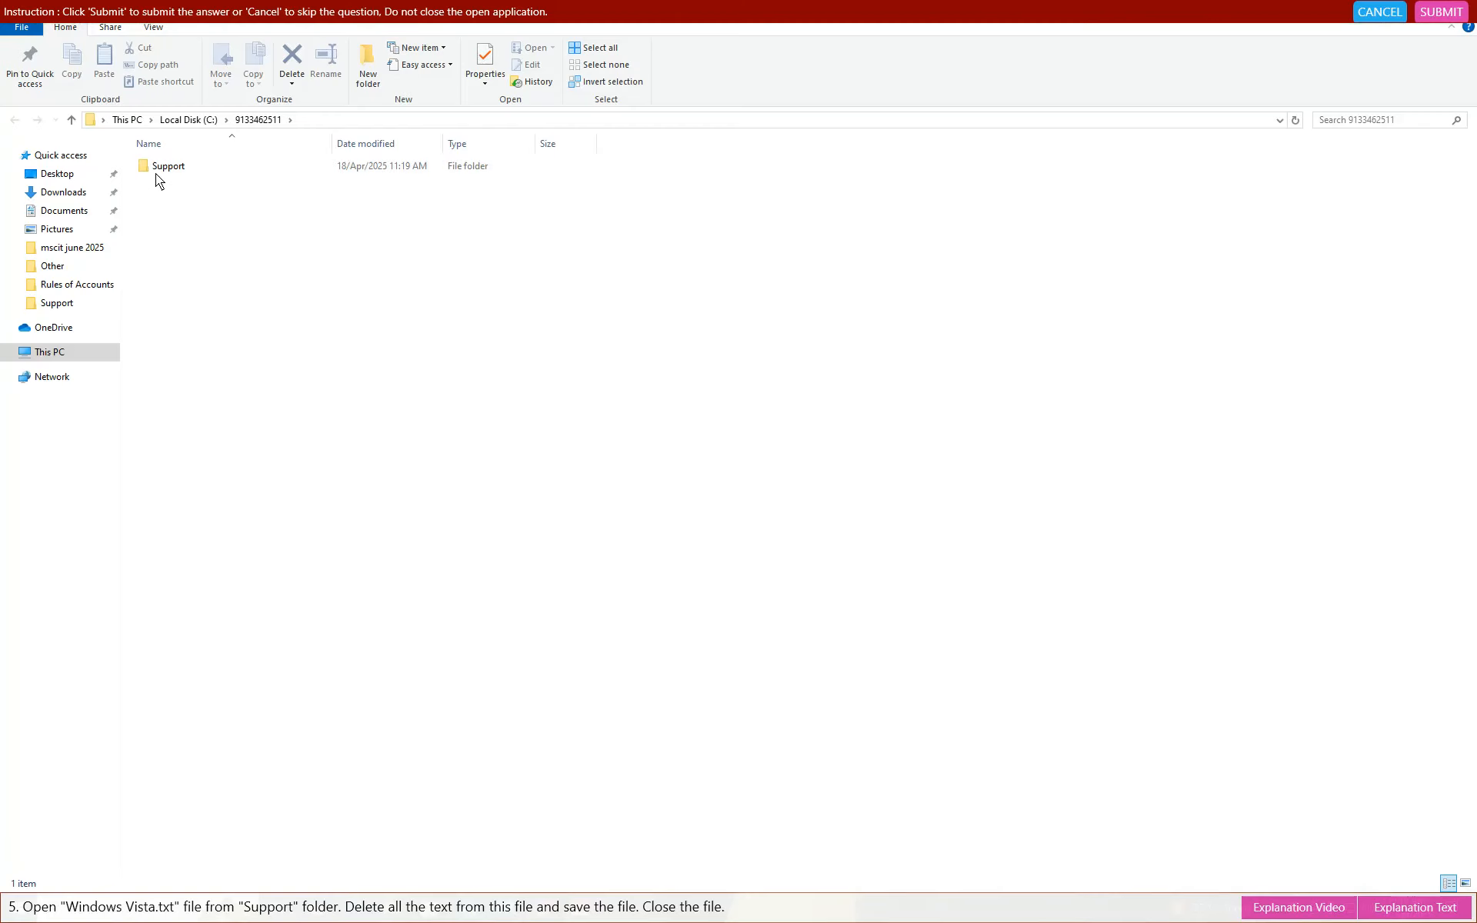
pyautogui.doubleClick(157, 167)
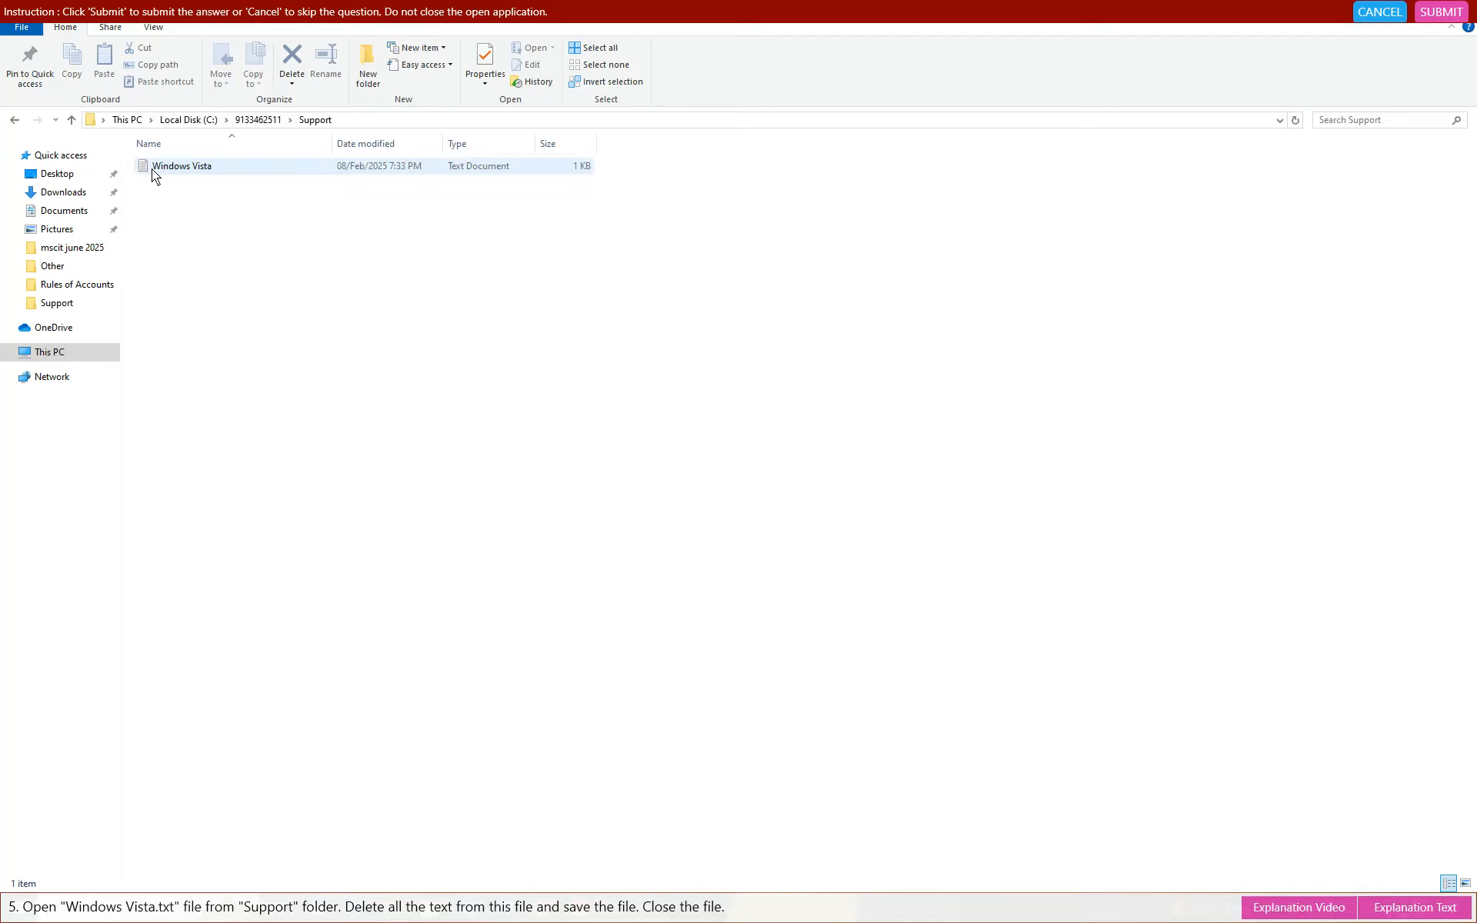
pyautogui.click(174, 168)
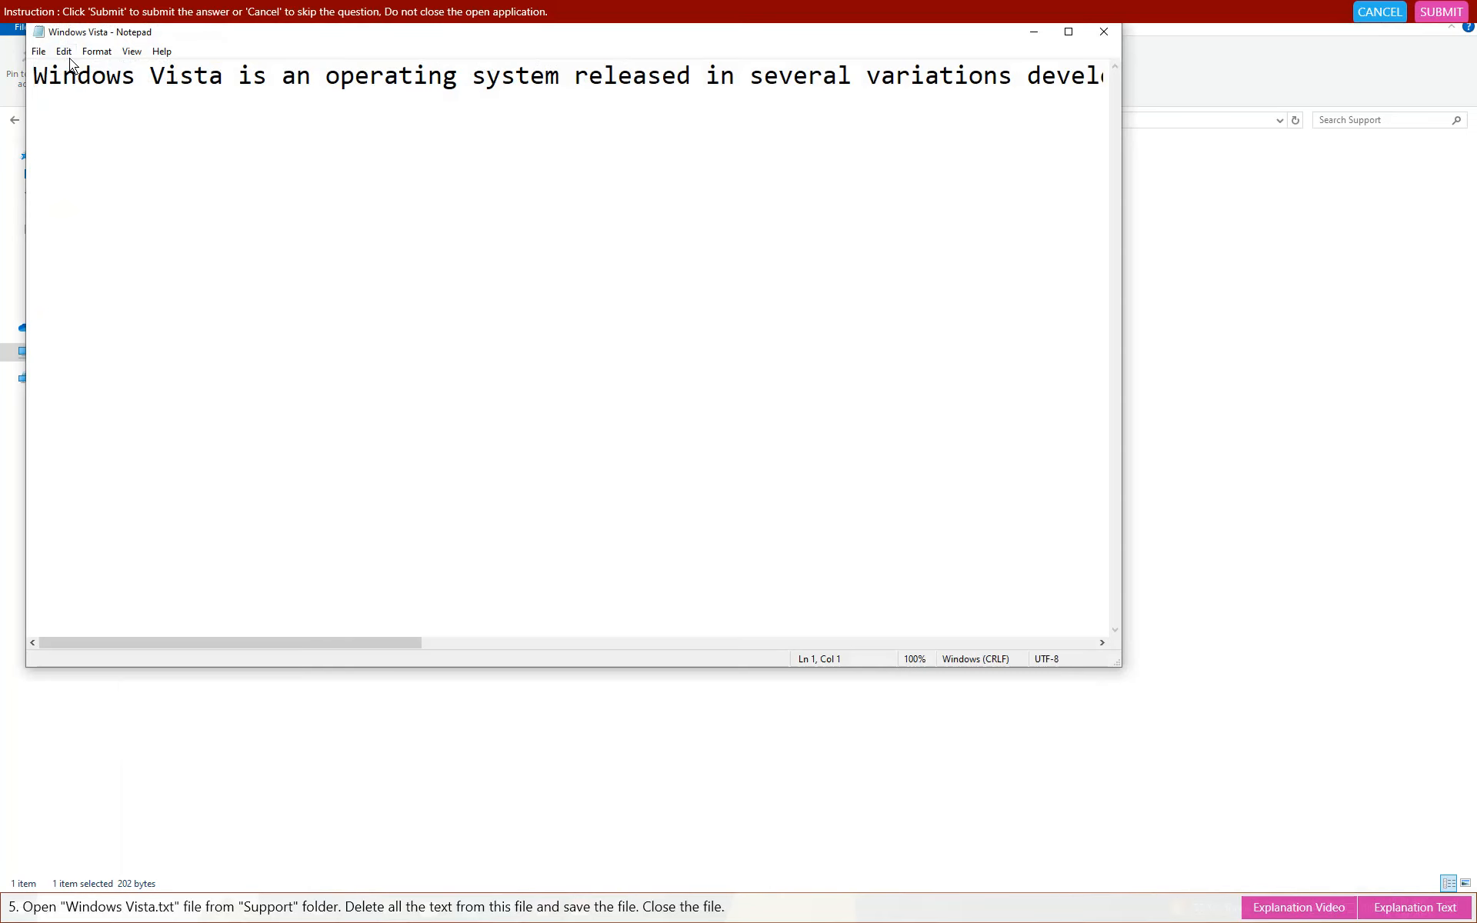
# Step: Delete all the text from Windows Vista.txt
pyautogui.click(65, 51)
pyautogui.click(90, 272)
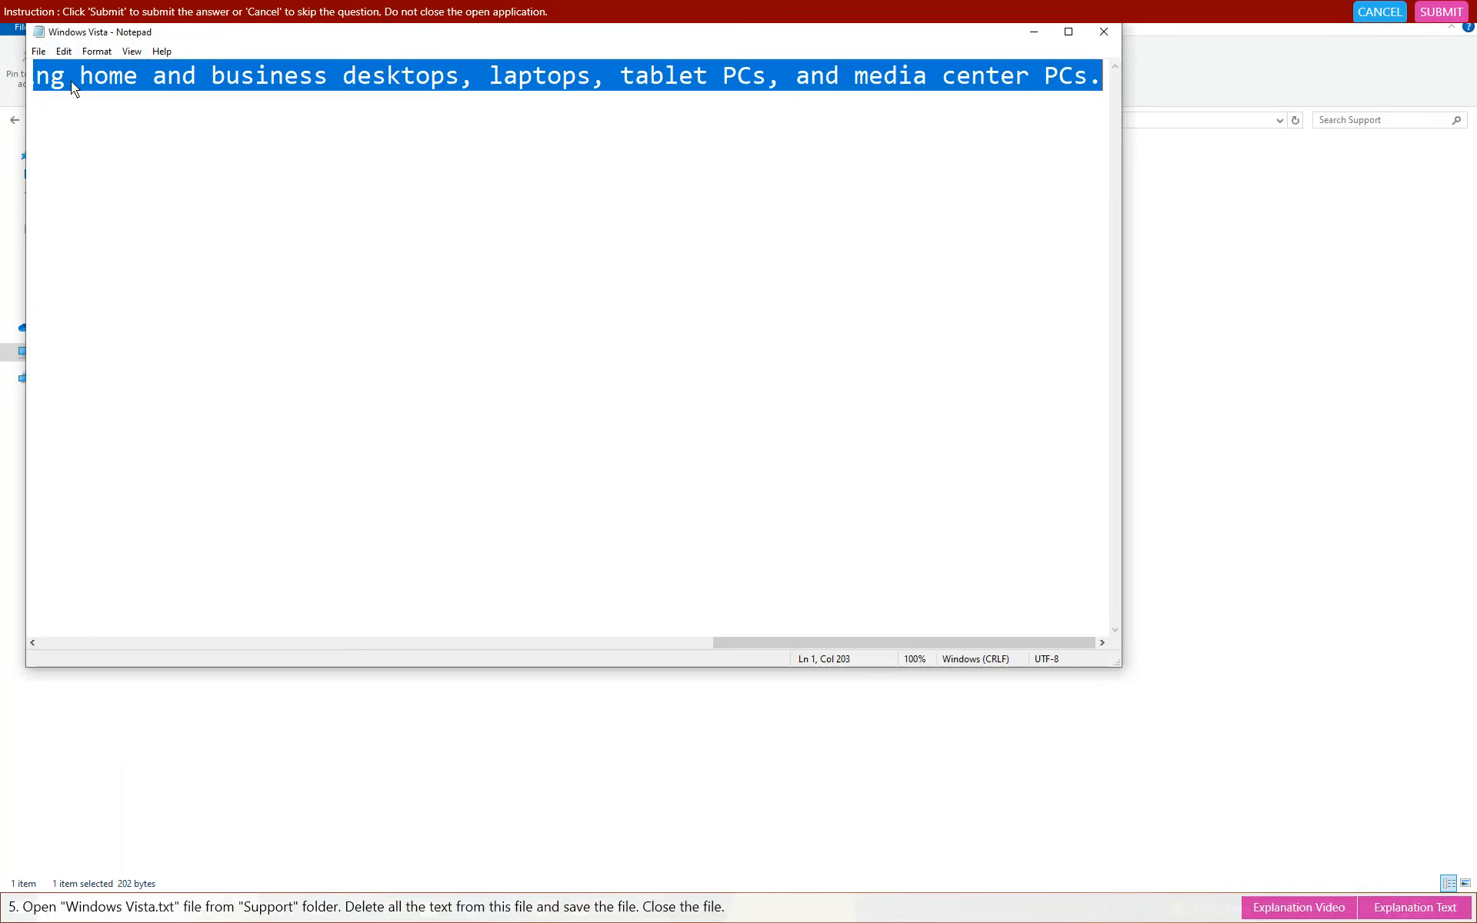
pyautogui.click(63, 52)
pyautogui.click(97, 141)
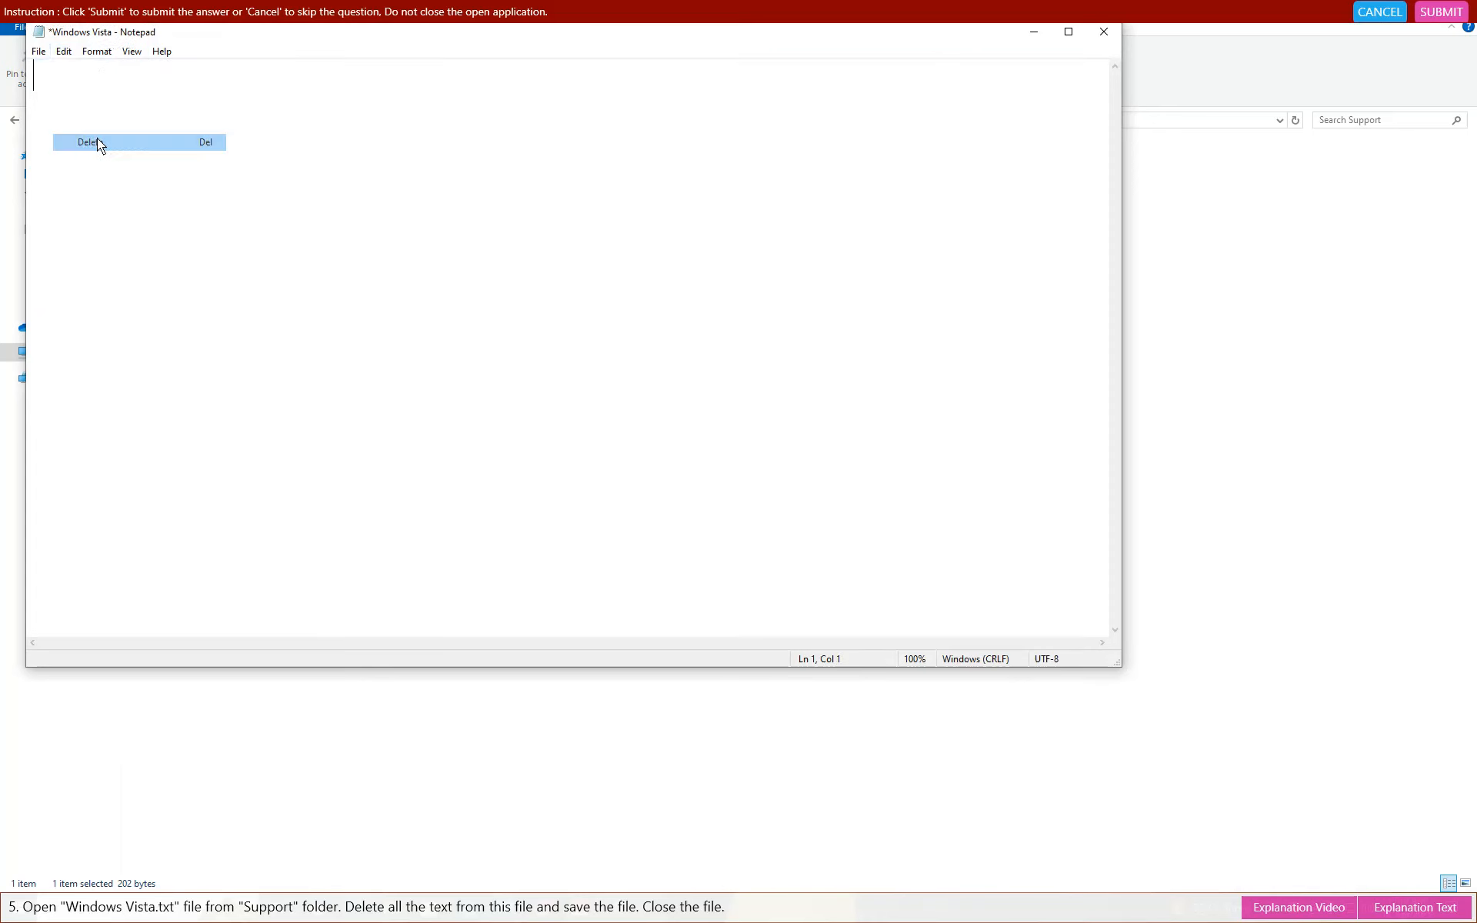
# Step: Save and close Windows Vista.txt, and submit the answer to question 5
pyautogui.click(35, 51)
pyautogui.click(54, 121)
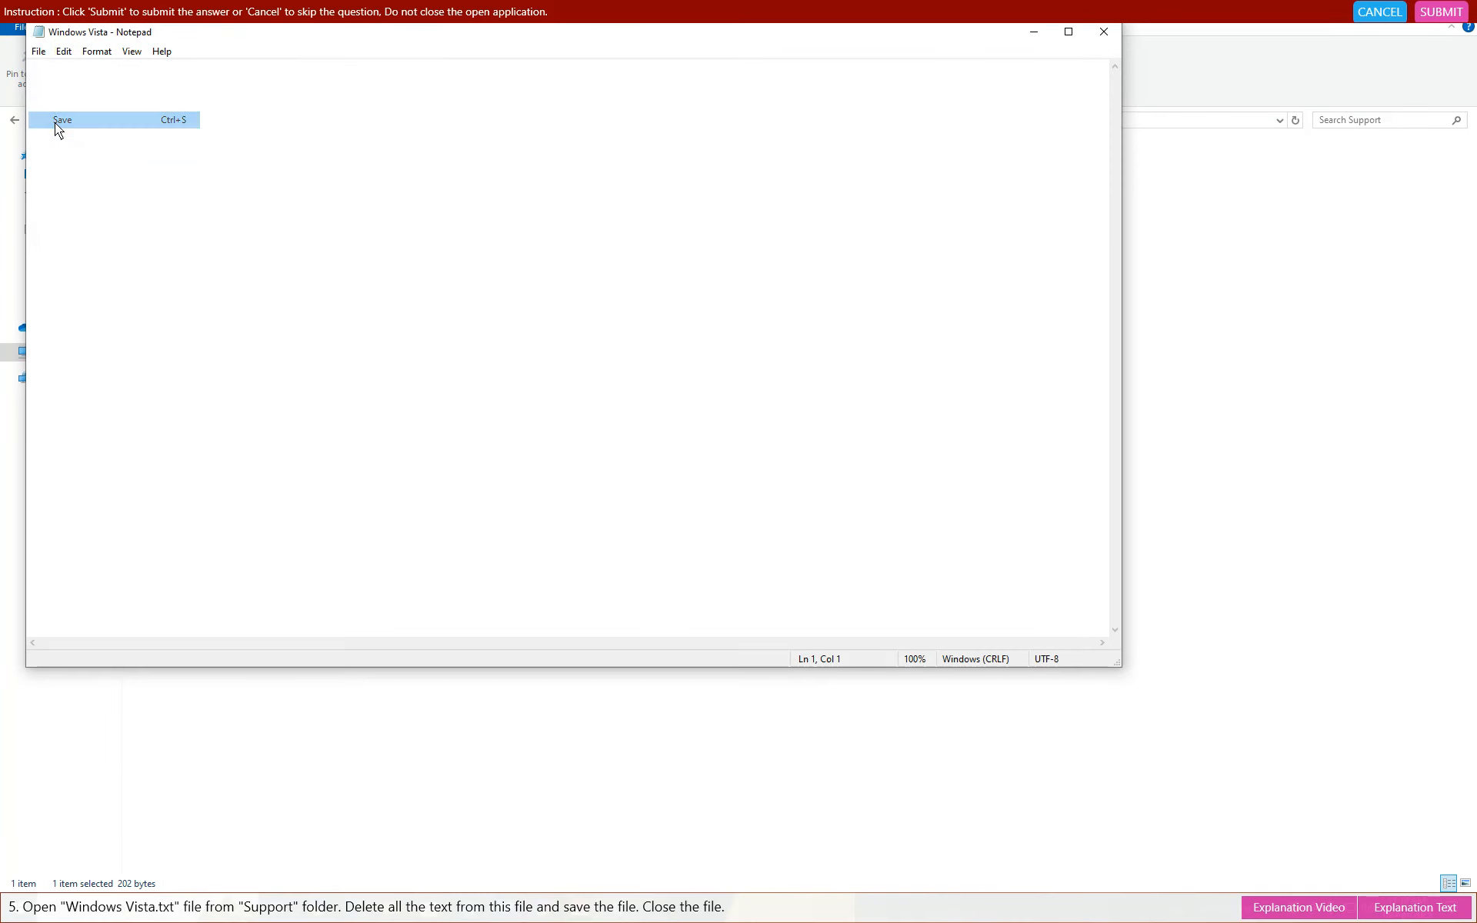
pyautogui.click(1104, 31)
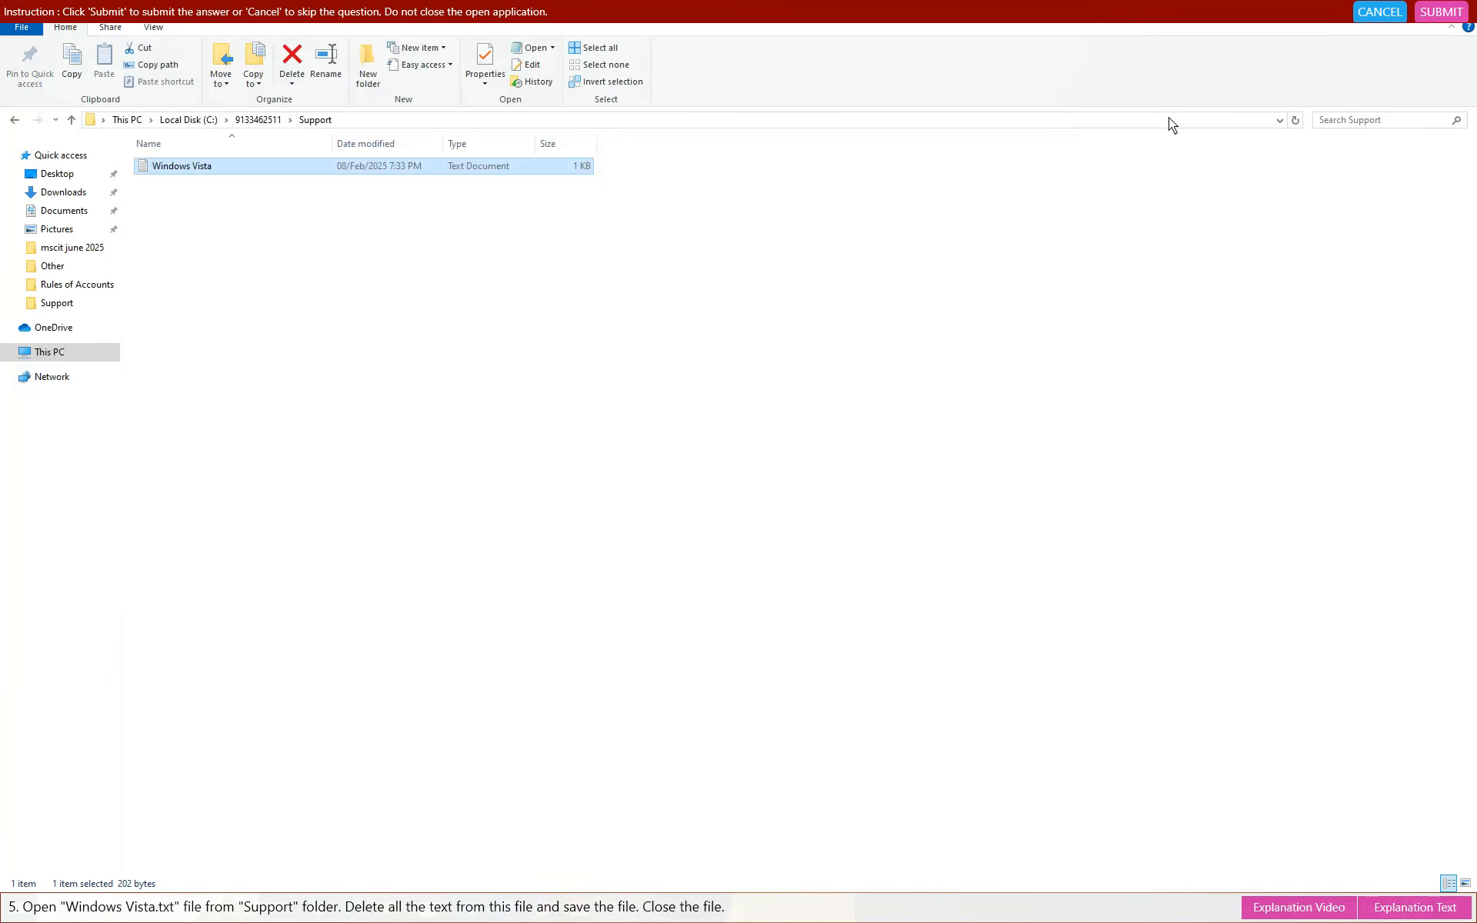
pyautogui.click(1453, 14)
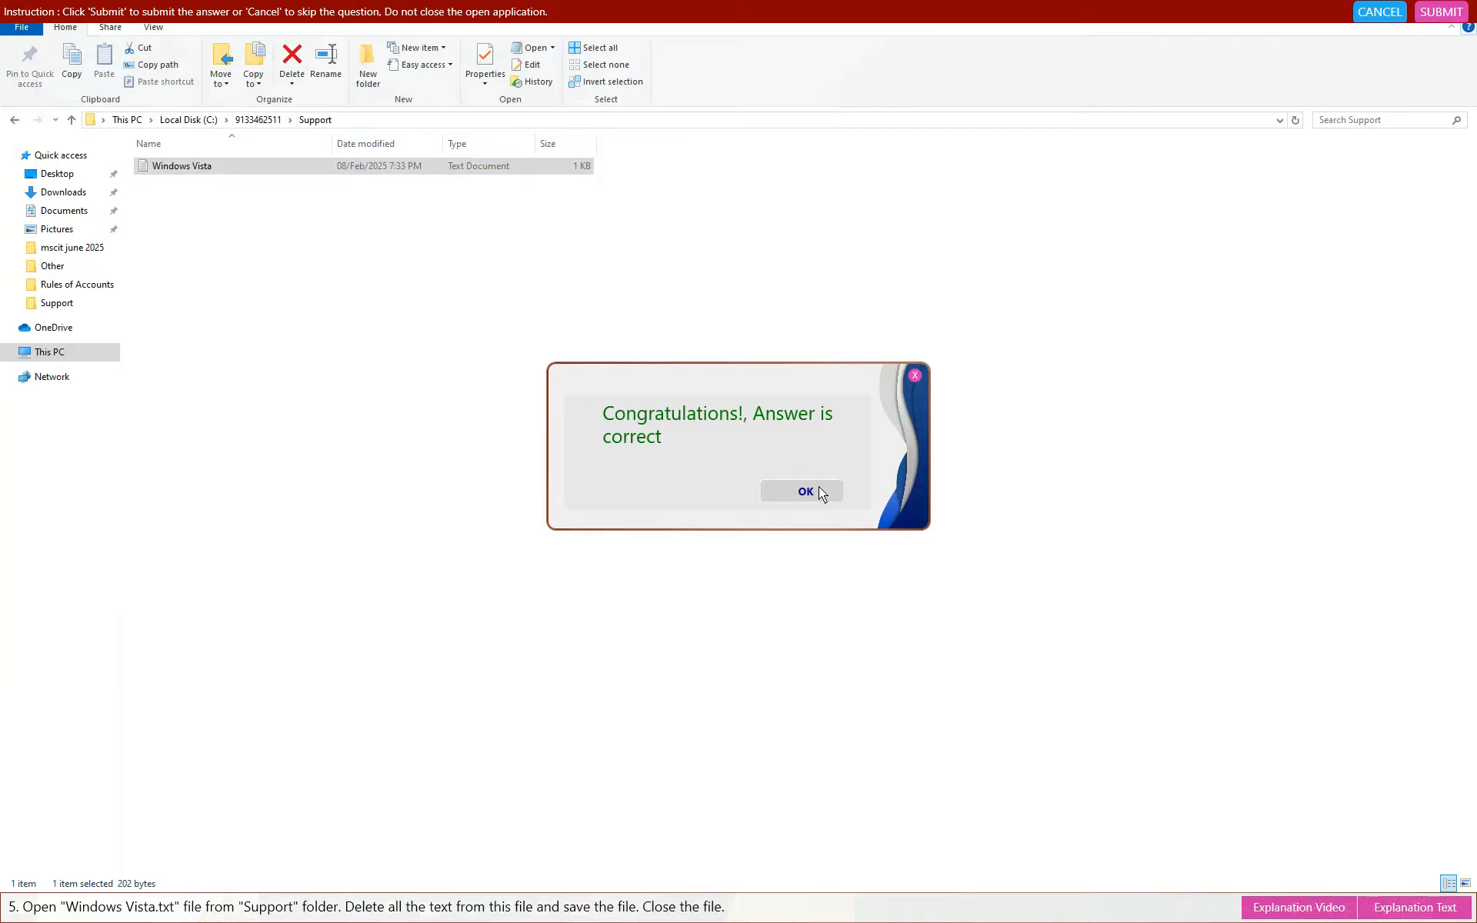
# Step: Start the practical for question 6 and open Search Engine.txt by searching the given folder for "sear"
pyautogui.click(819, 491)
pyautogui.click(506, 200)
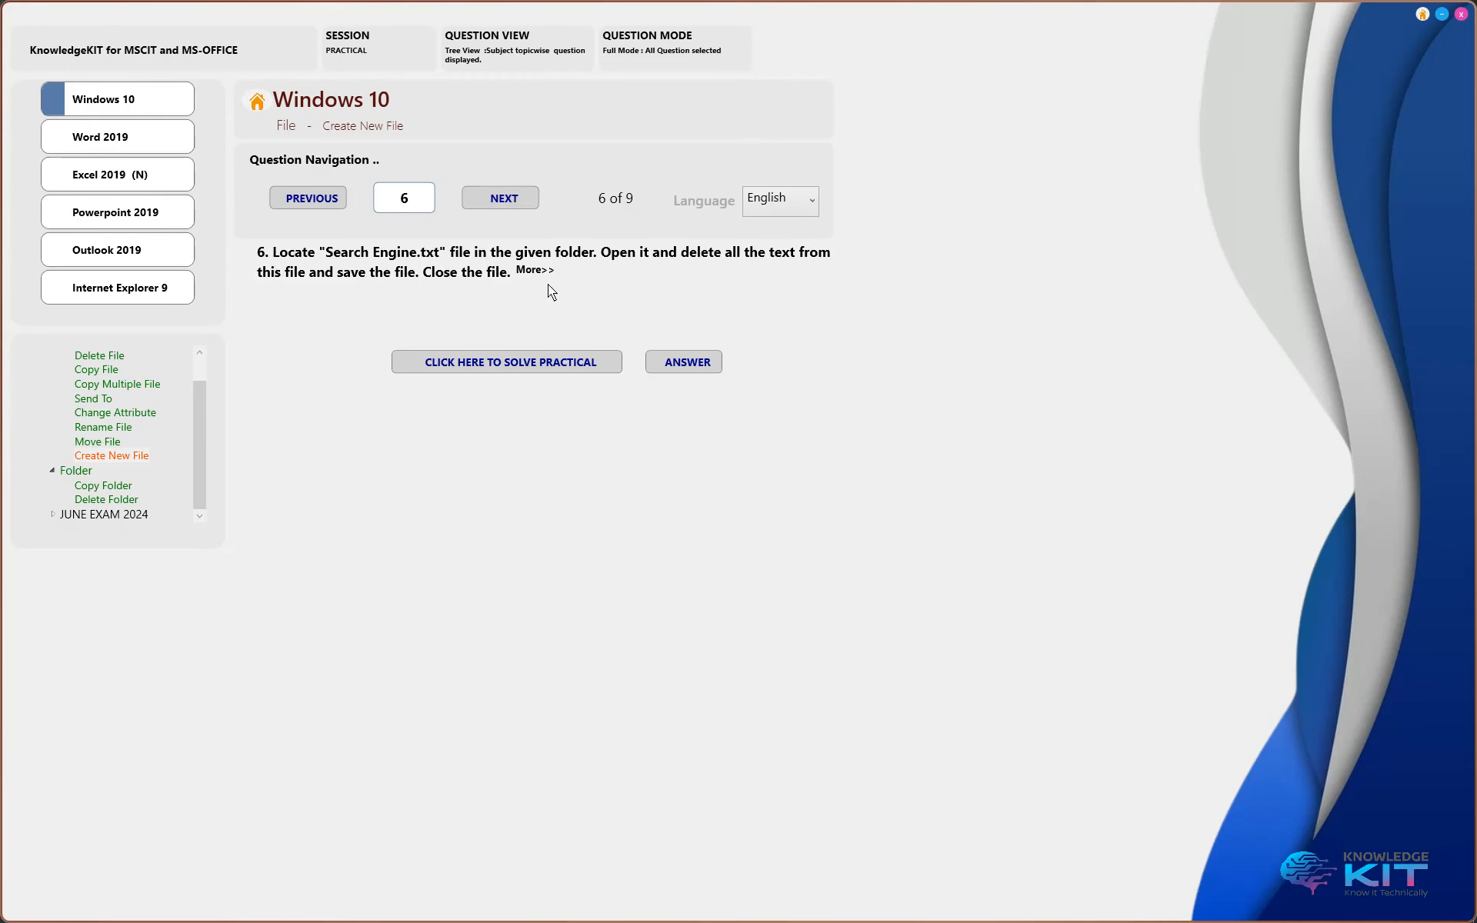
pyautogui.click(510, 358)
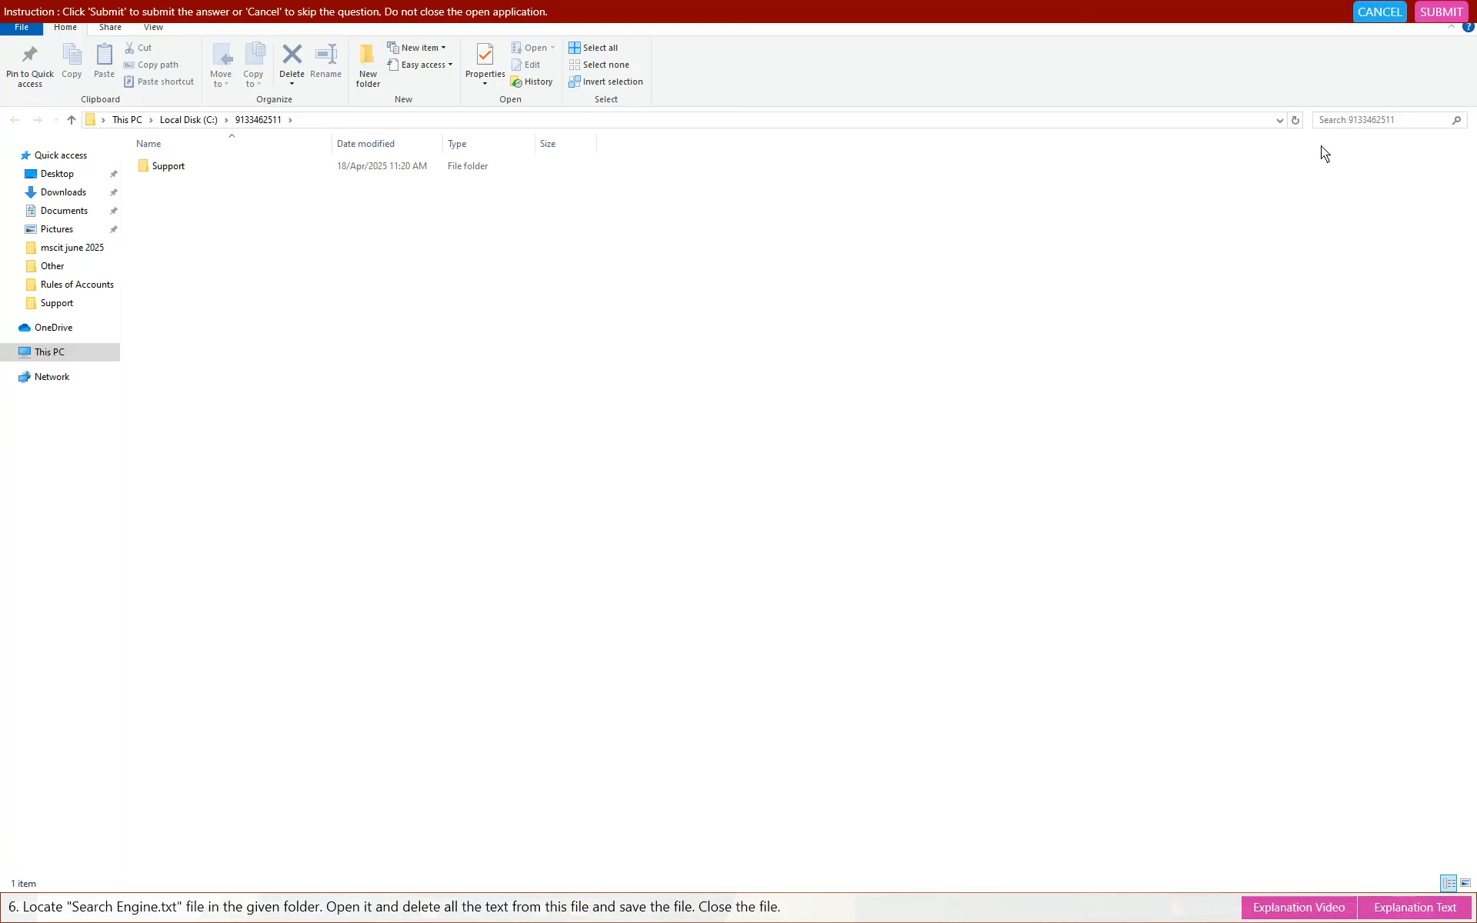
pyautogui.click(1332, 120)
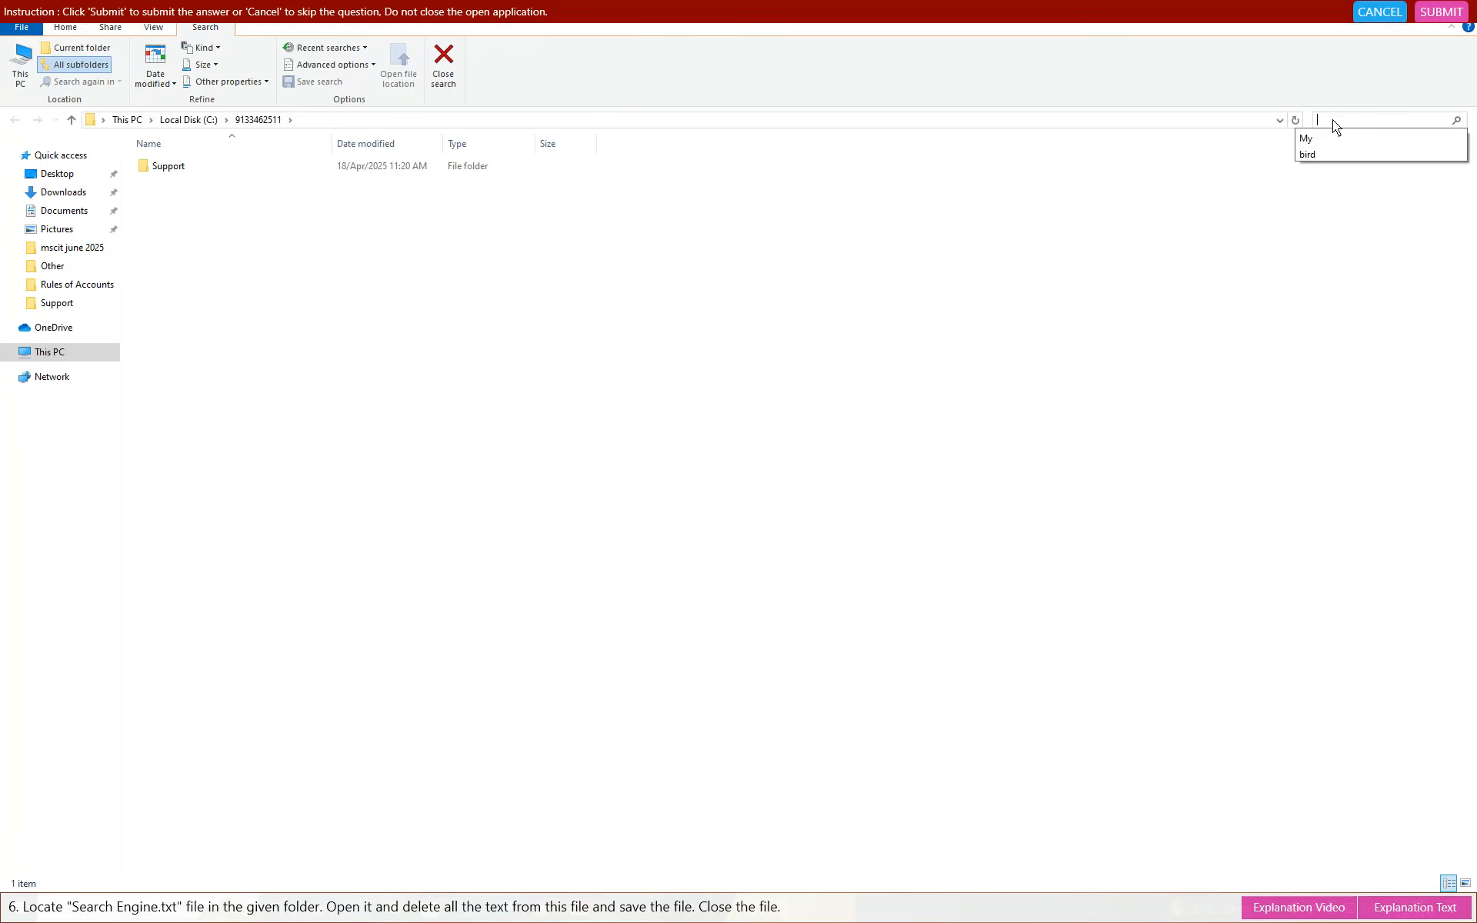
pyautogui.write('sear')
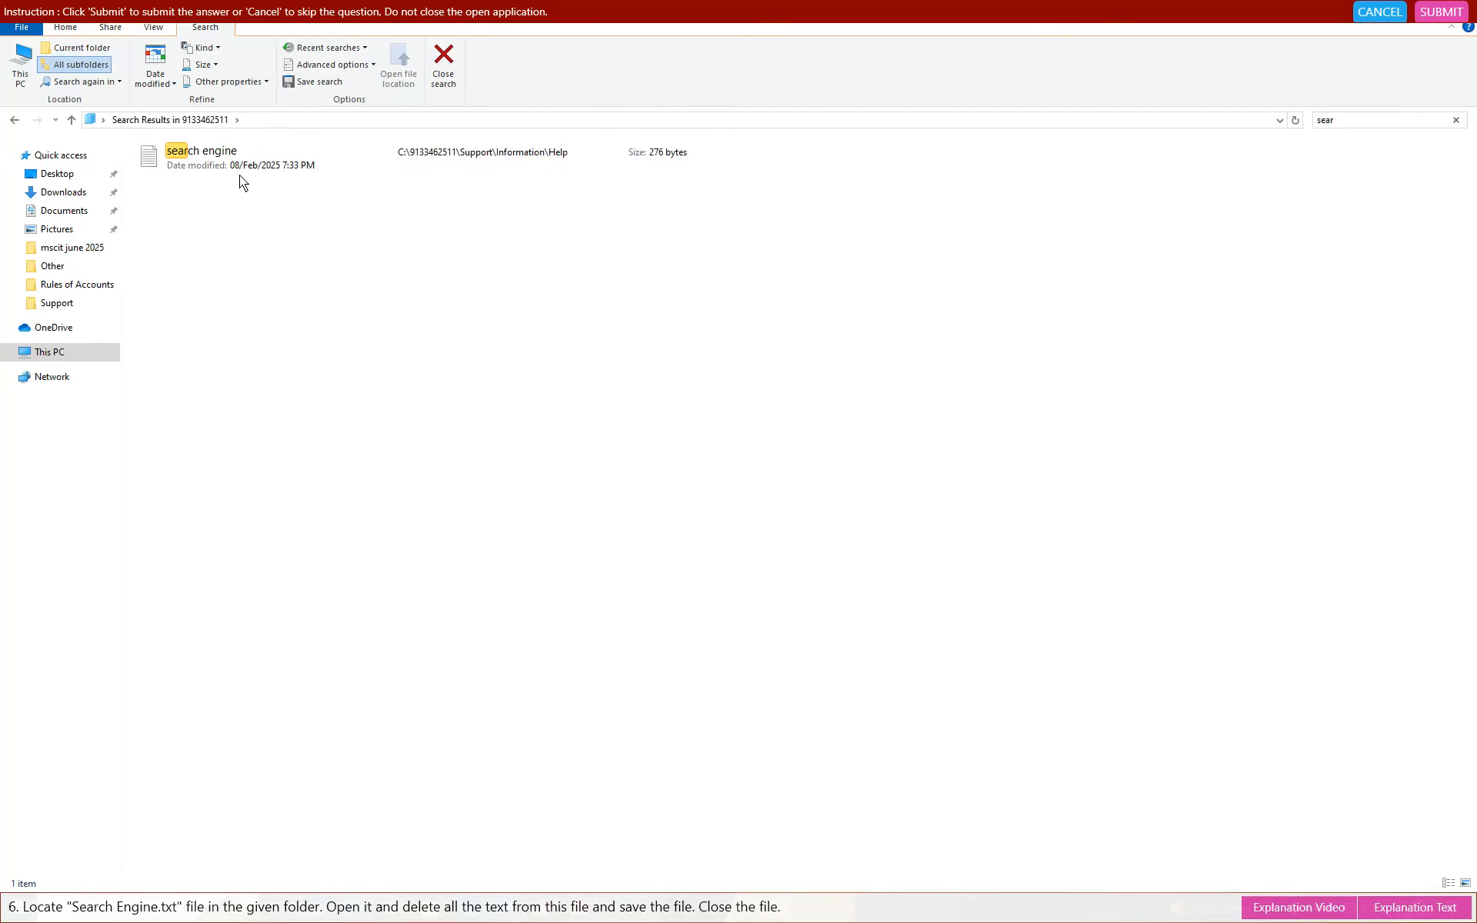
pyautogui.doubleClick(217, 156)
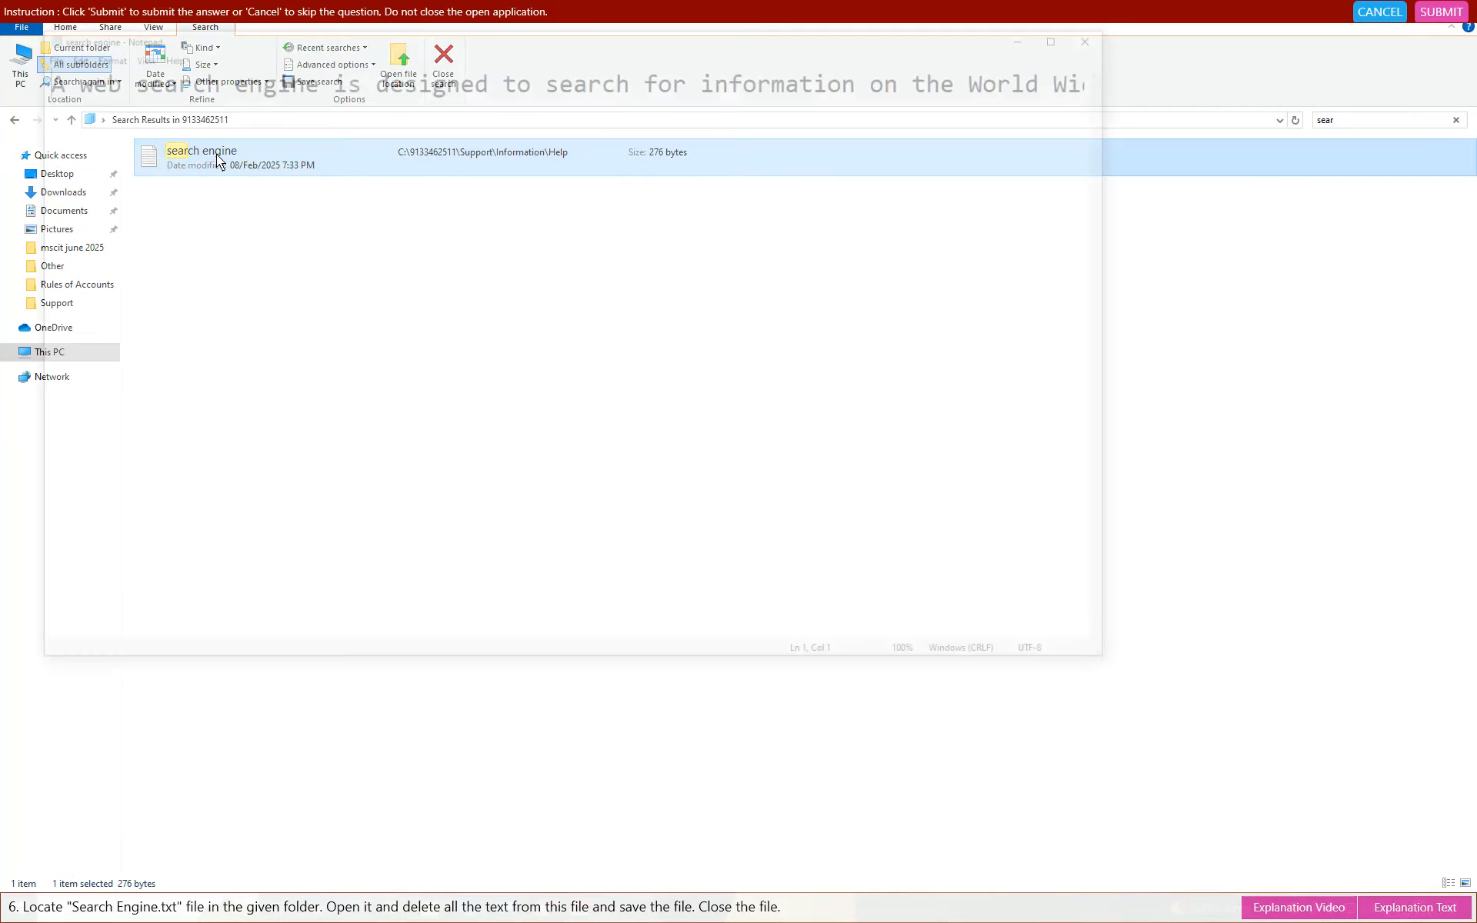
# Step: Delete all the text from Search Engine.txt
pyautogui.click(68, 54)
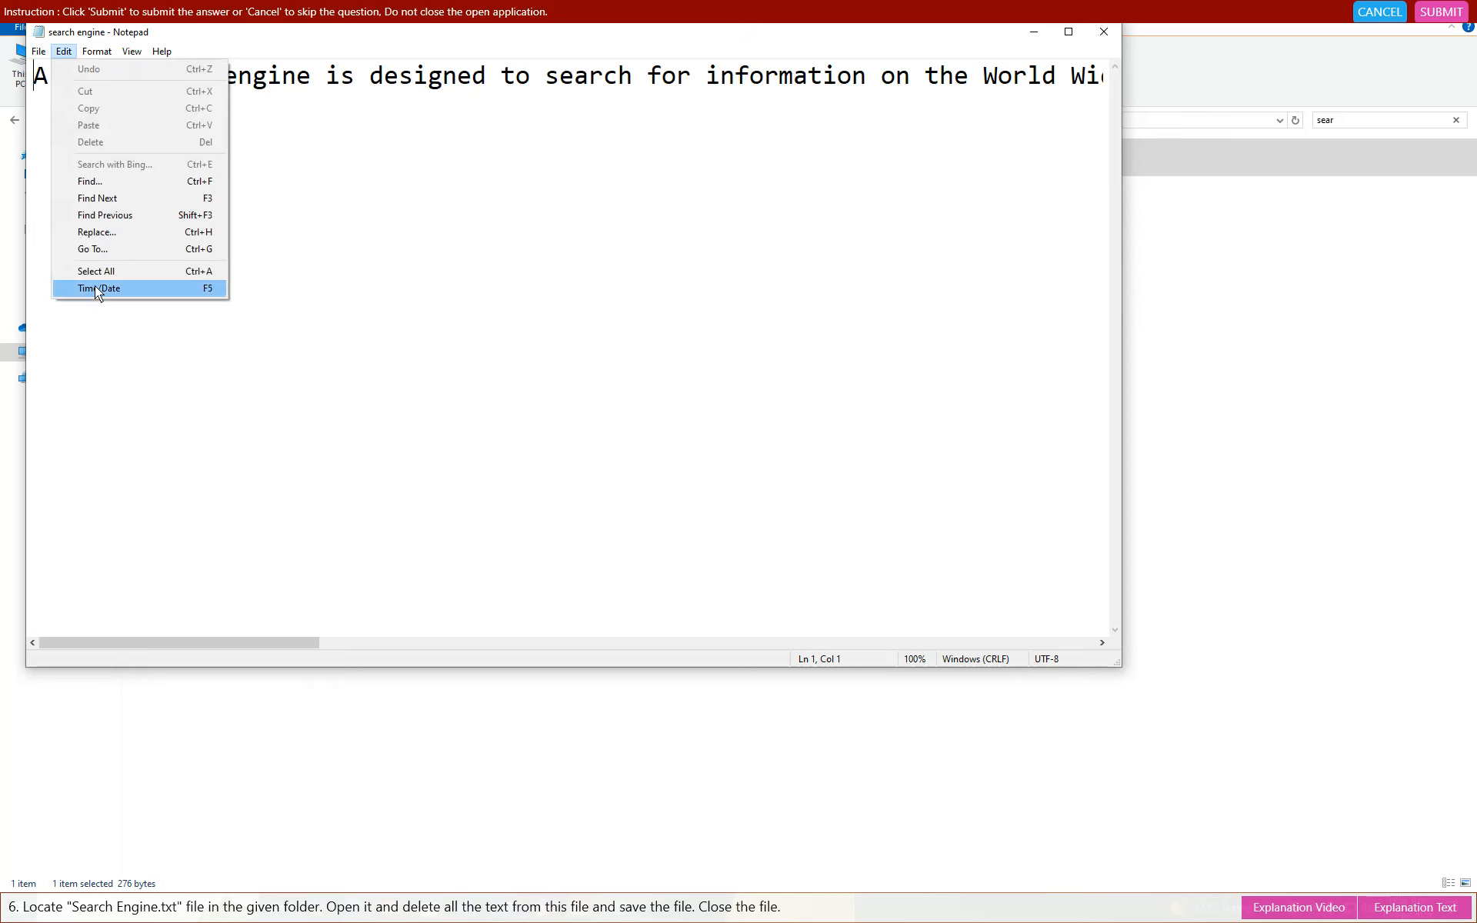
pyautogui.click(100, 271)
pyautogui.click(63, 52)
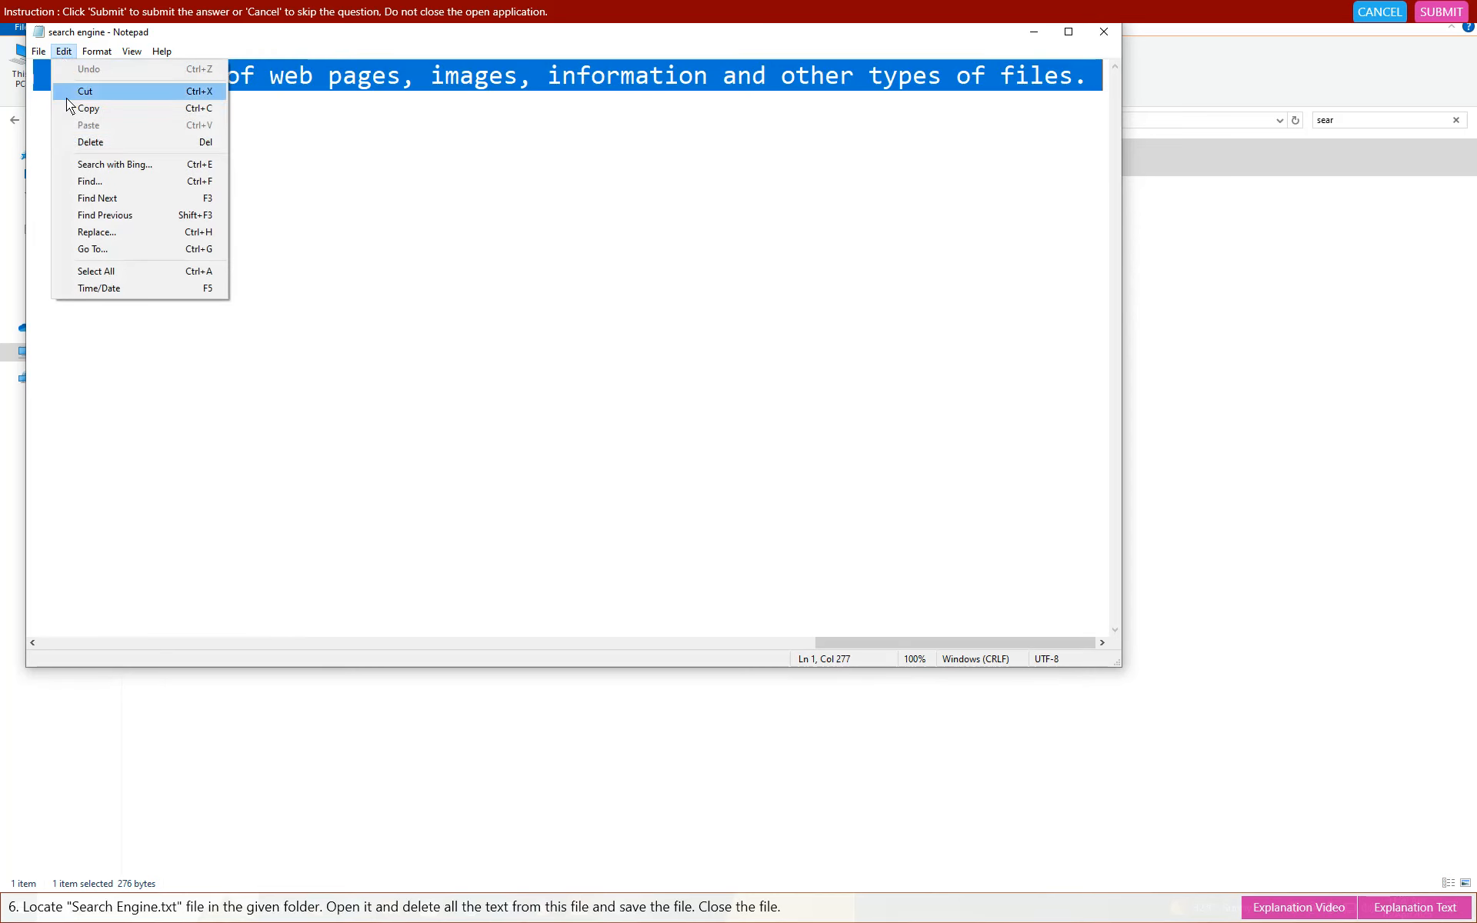
pyautogui.click(85, 140)
# Step: Save and close Search Engine.txt, and submit the answer to question 6
pyautogui.click(40, 51)
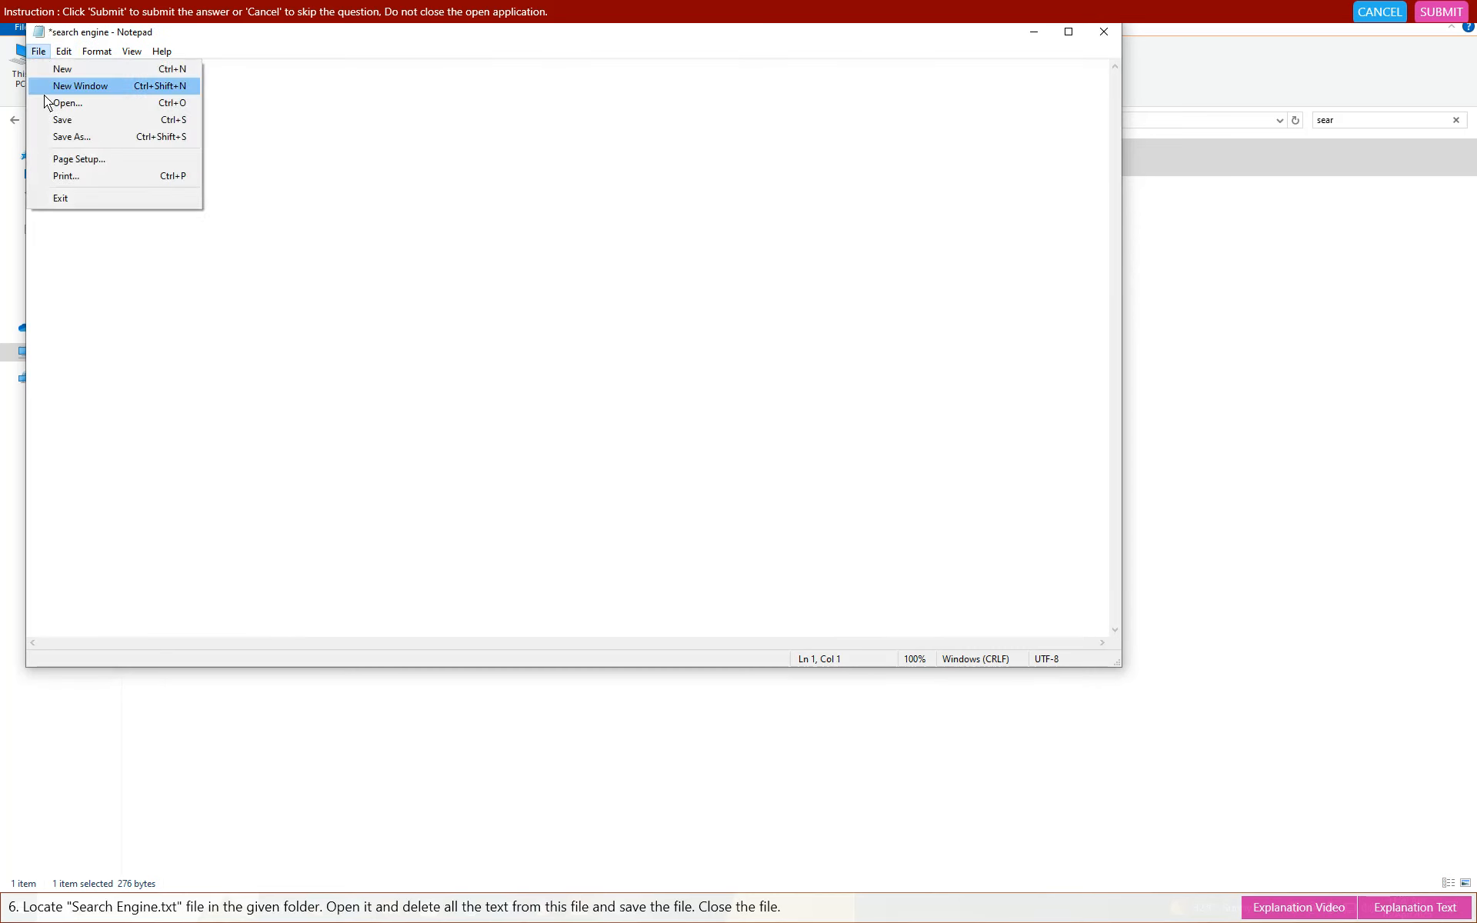
pyautogui.click(54, 118)
pyautogui.click(1105, 32)
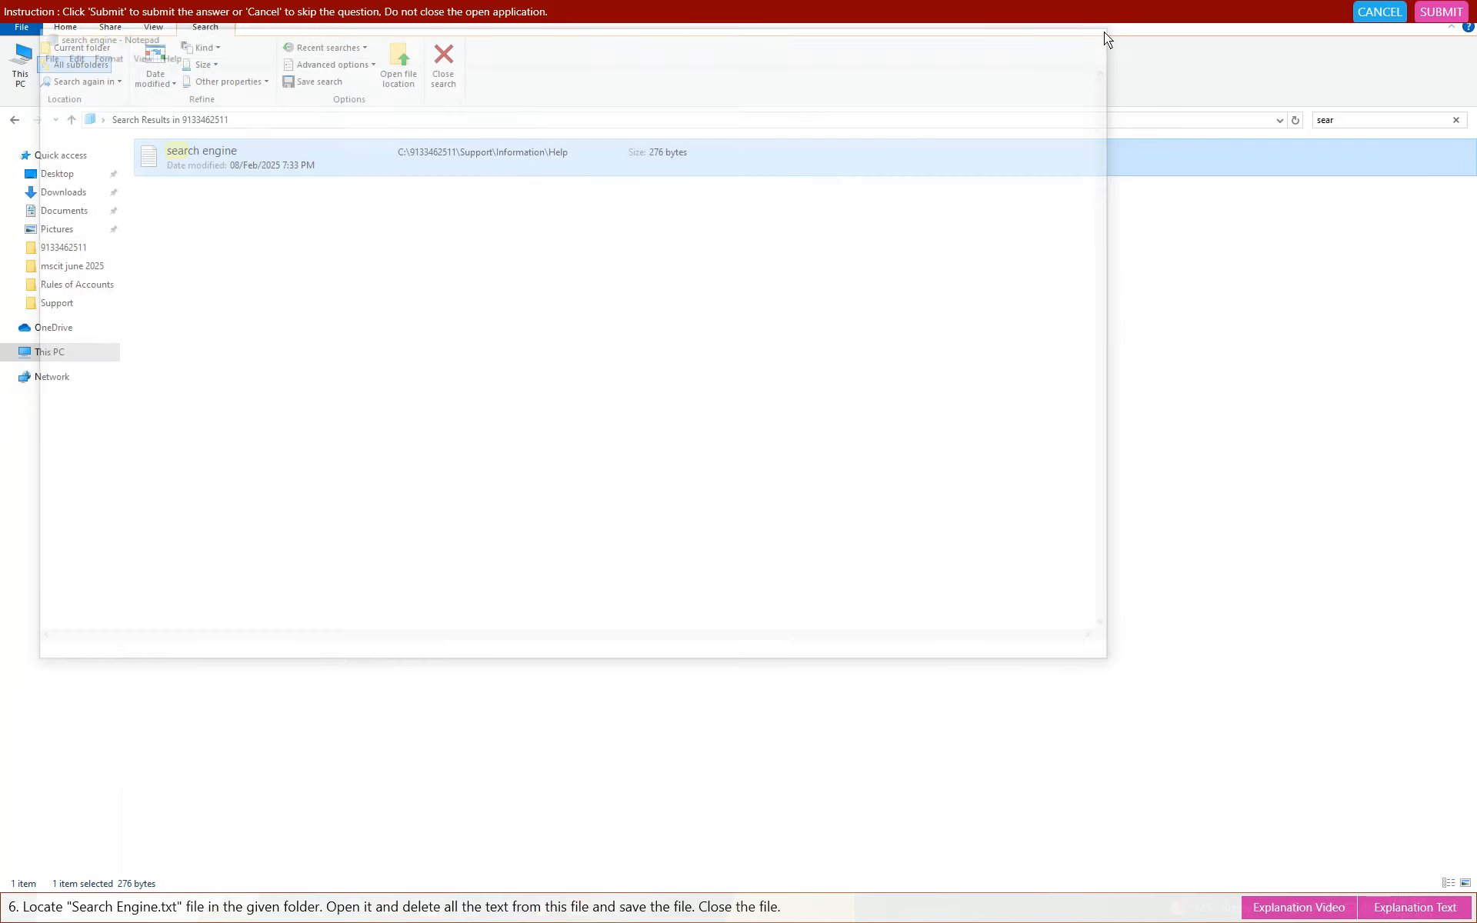
pyautogui.click(1441, 12)
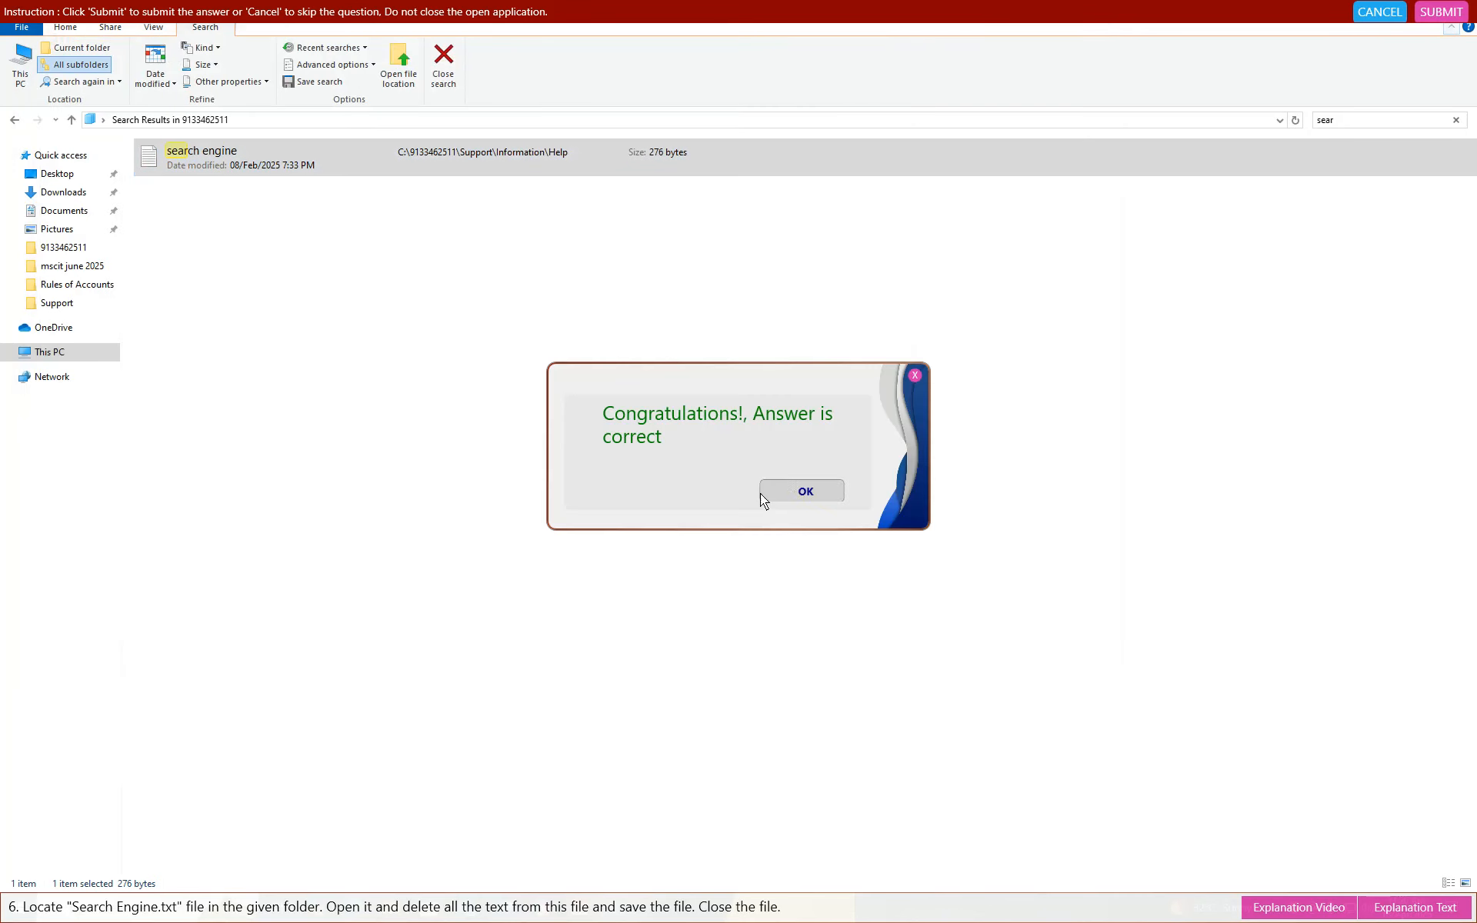
pyautogui.click(806, 493)
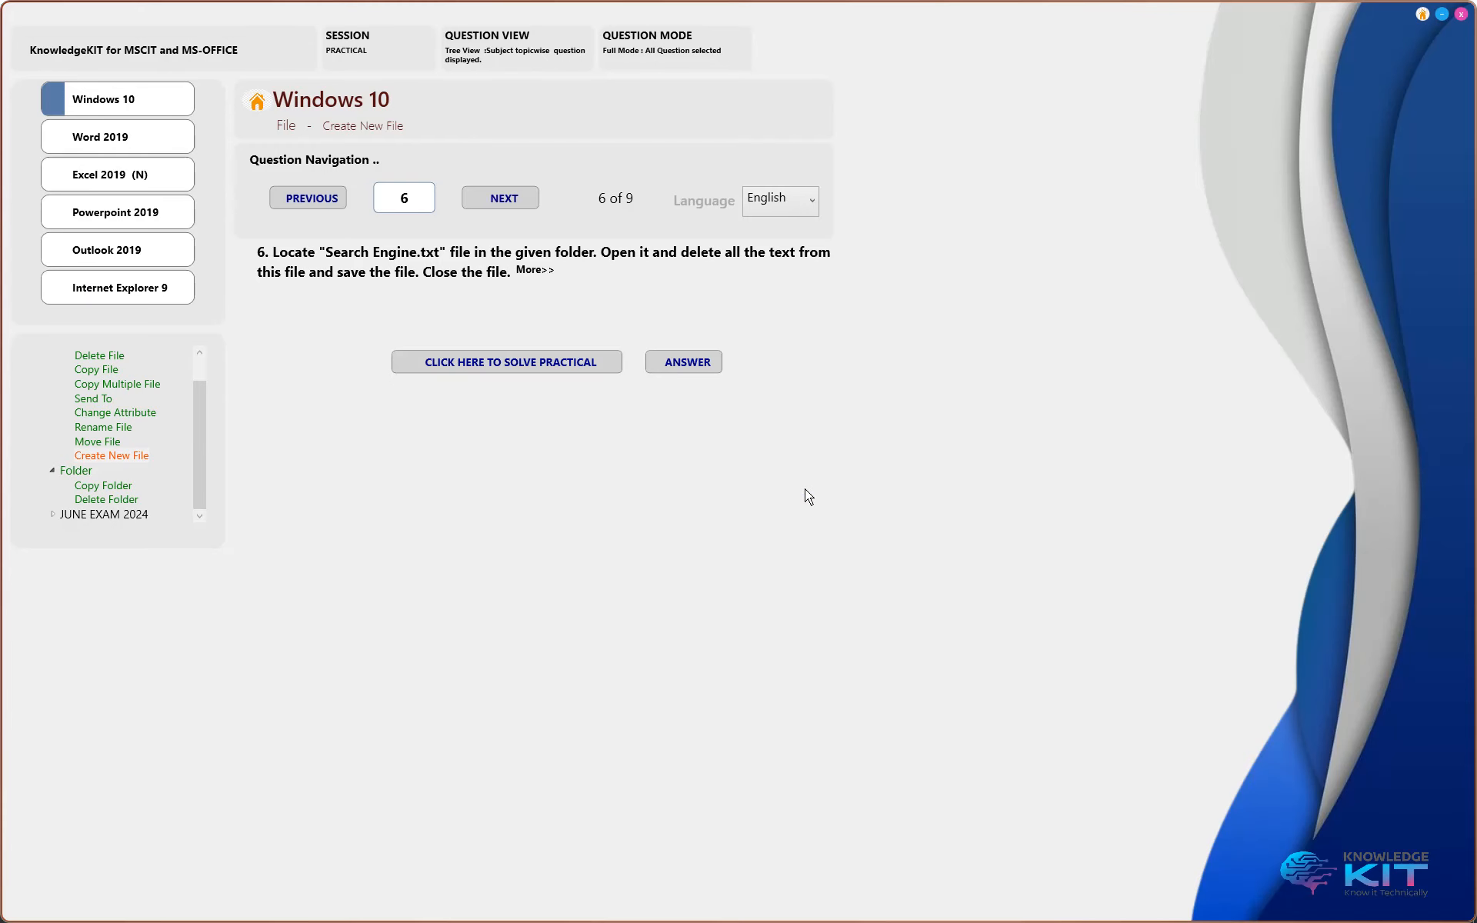
# Step: Start the practical for question 7 and open System Software.txt by searching the given folder for "syst"
pyautogui.click(502, 198)
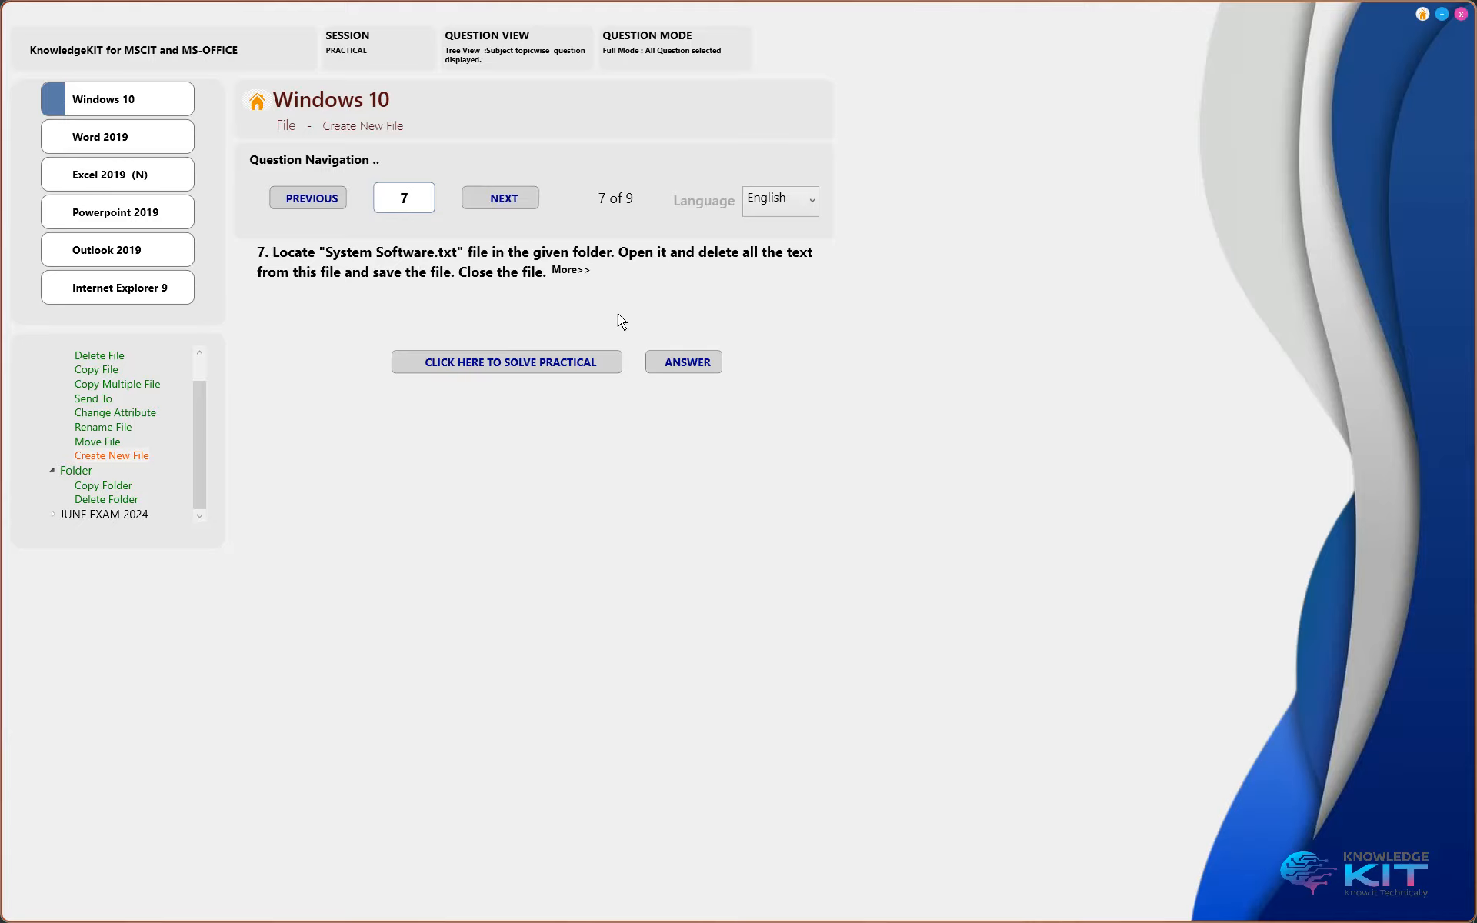
pyautogui.click(511, 362)
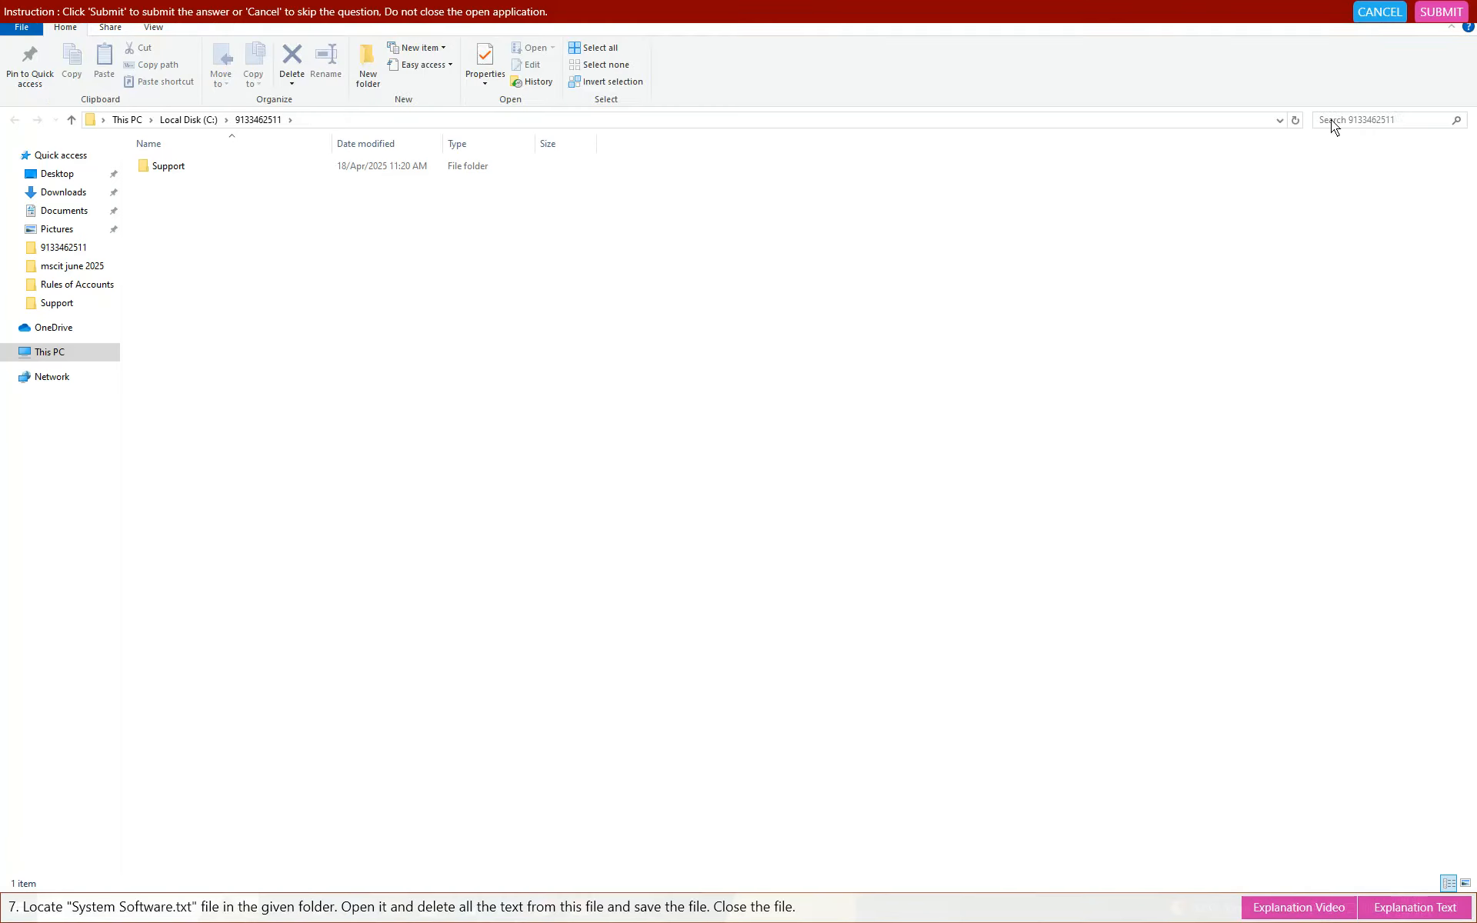
pyautogui.click(1337, 120)
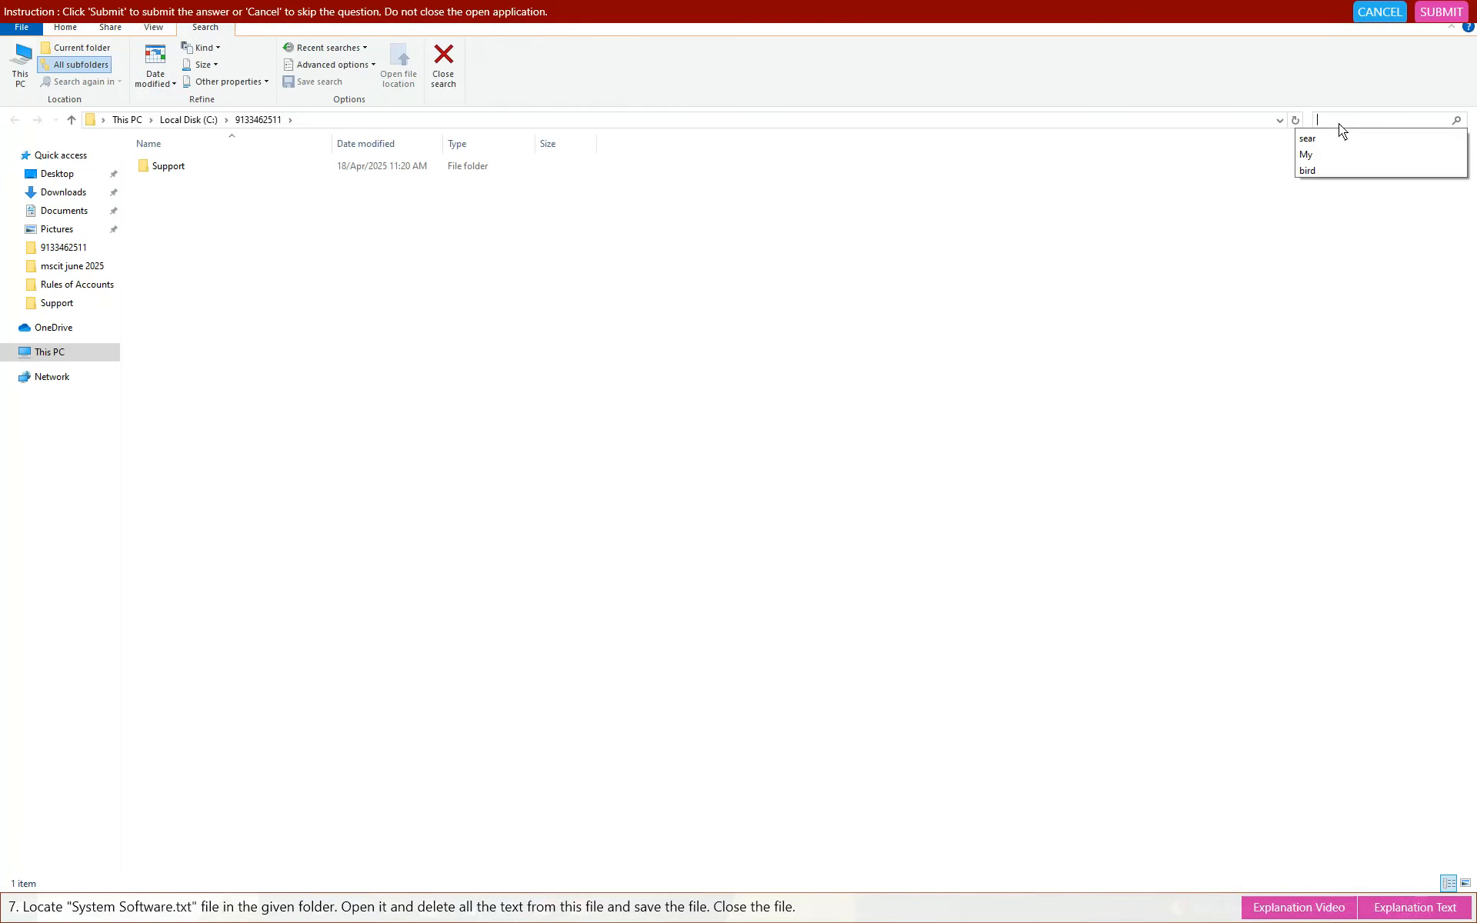
pyautogui.write('s')
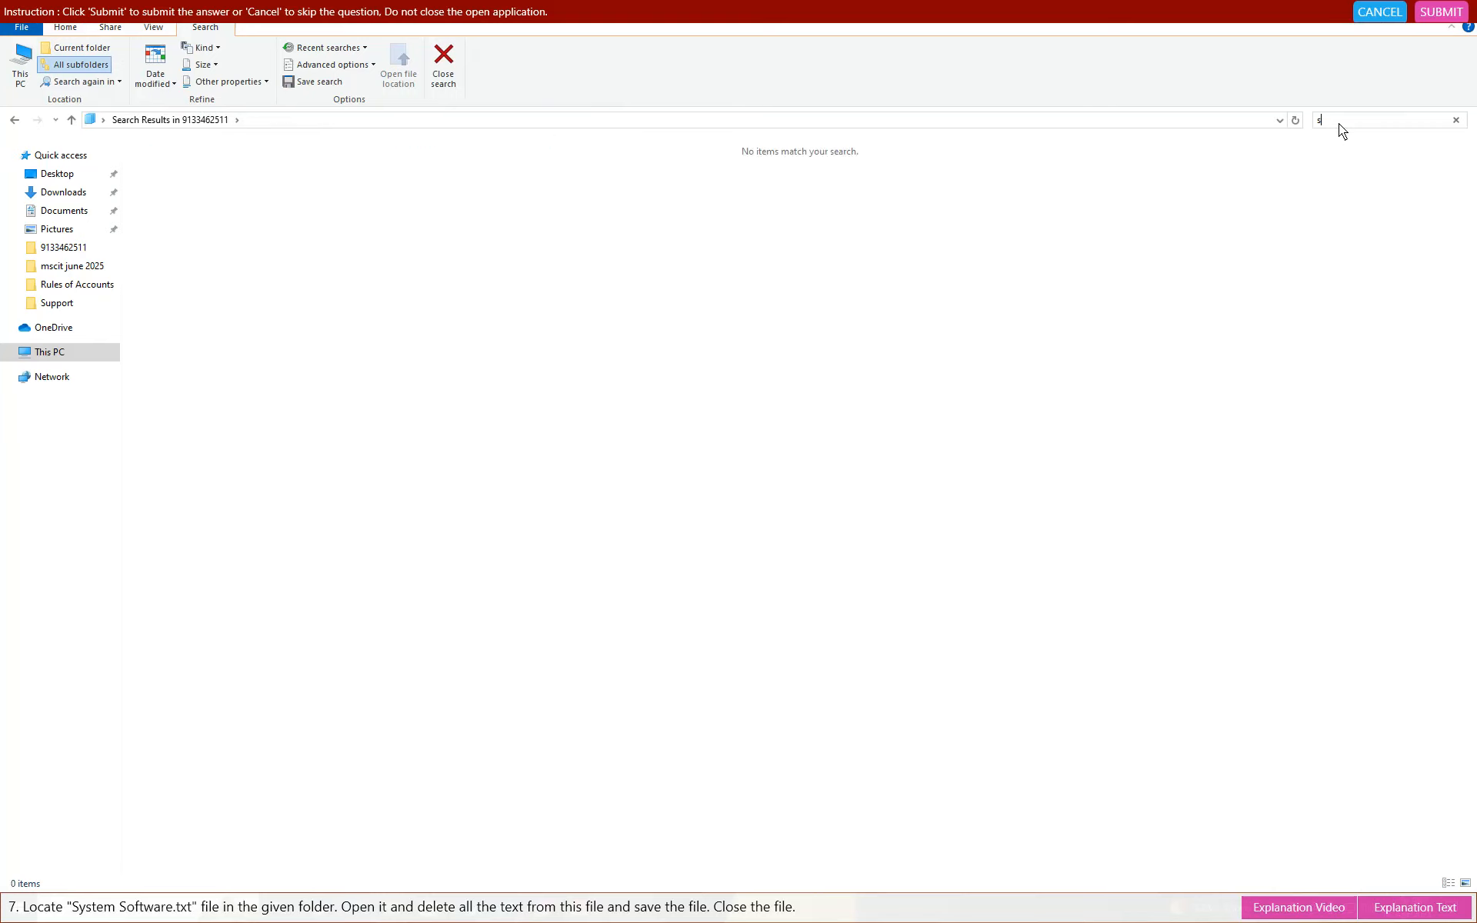
pyautogui.write('yst')
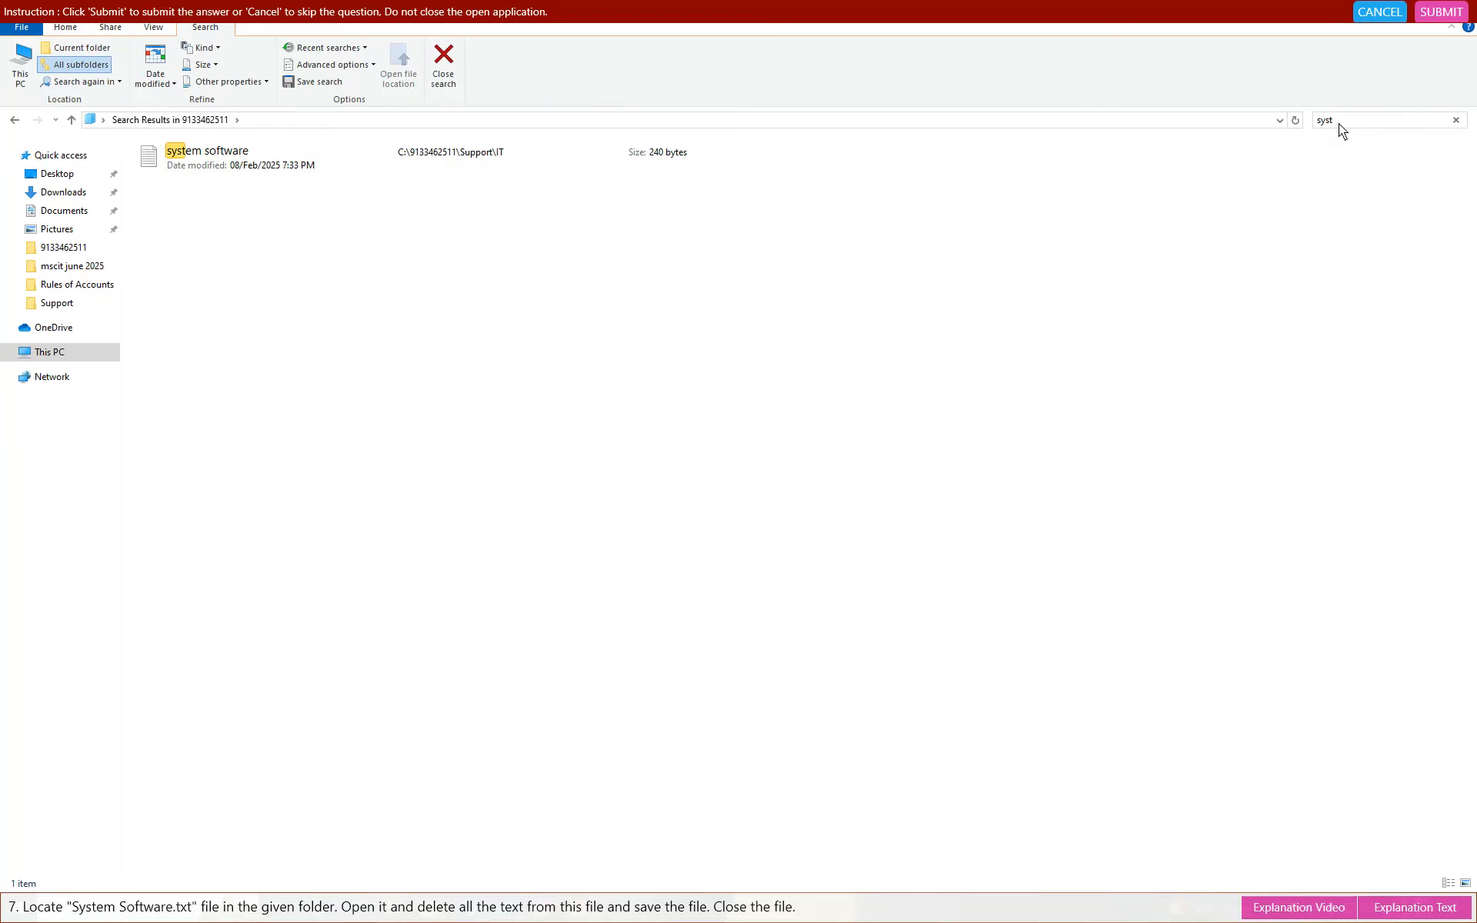
pyautogui.doubleClick(220, 158)
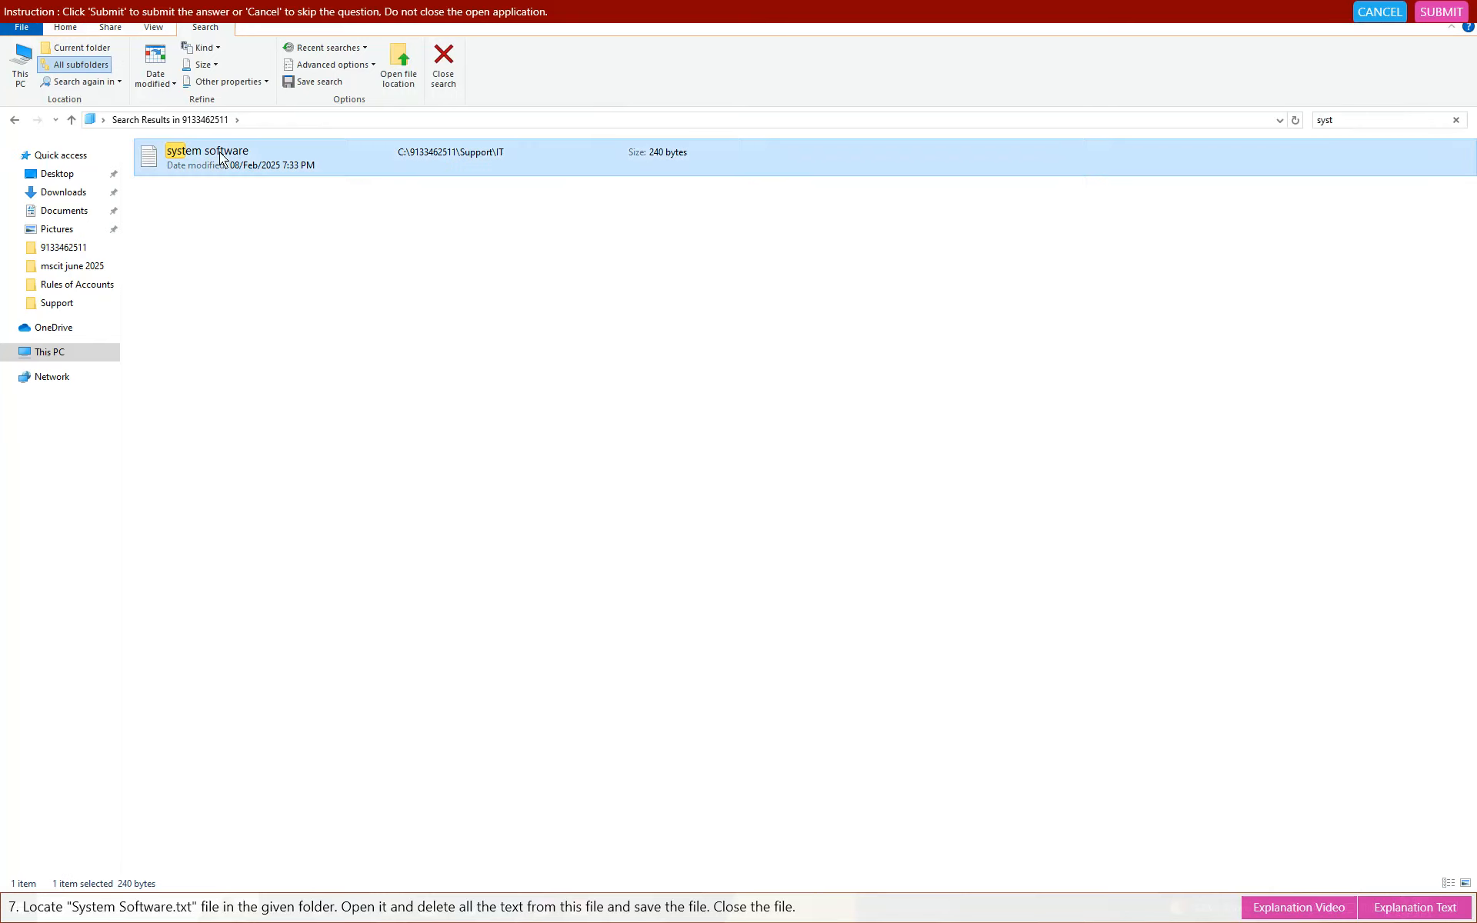
# Step: Delete all the text from System Software.txt
pyautogui.click(63, 51)
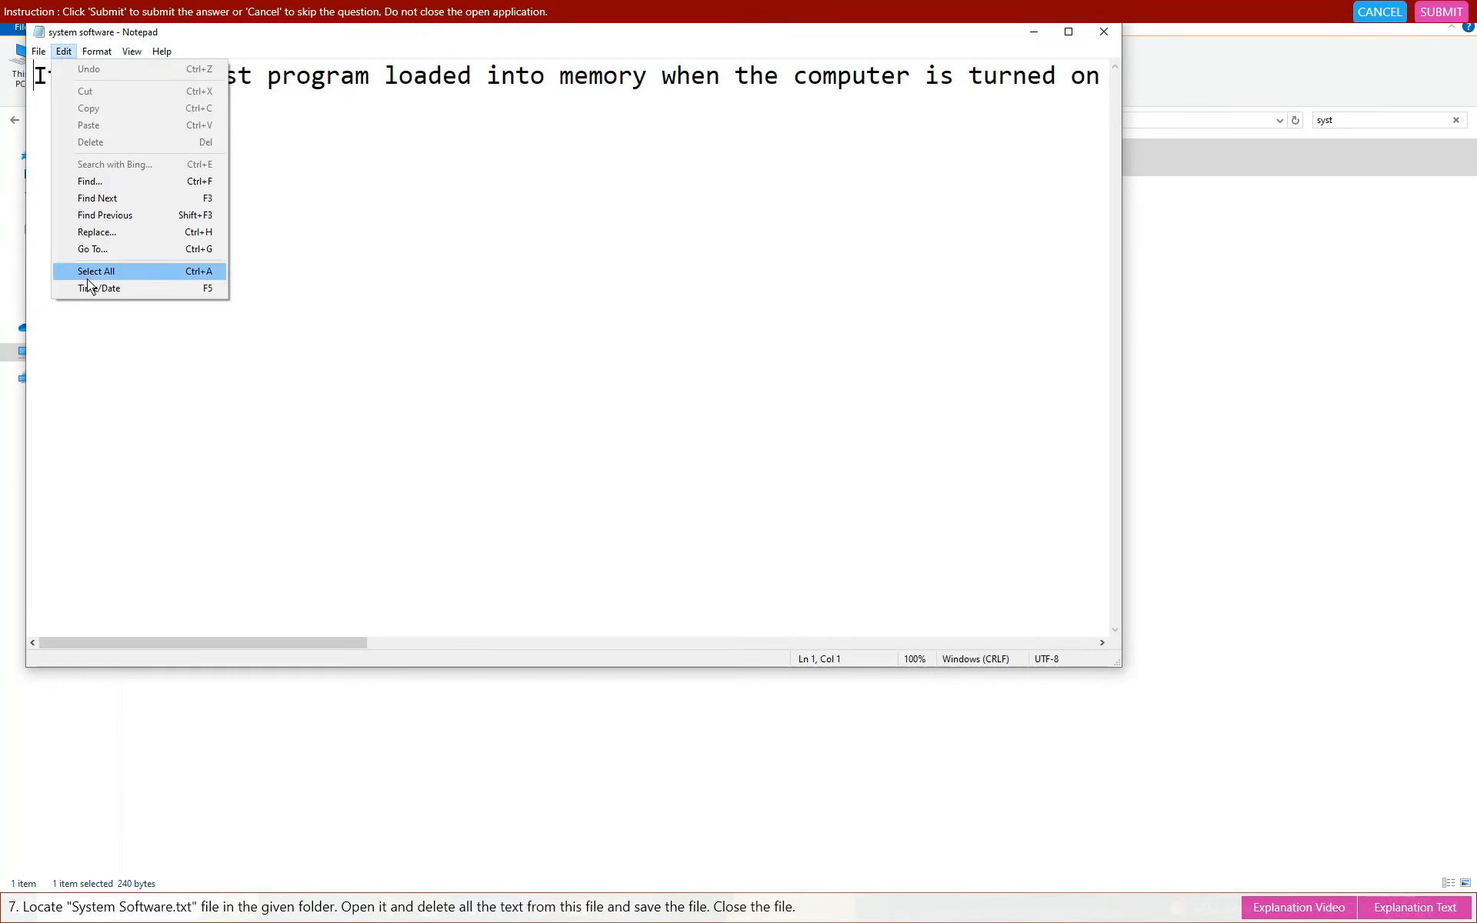
pyautogui.click(95, 271)
pyautogui.click(64, 53)
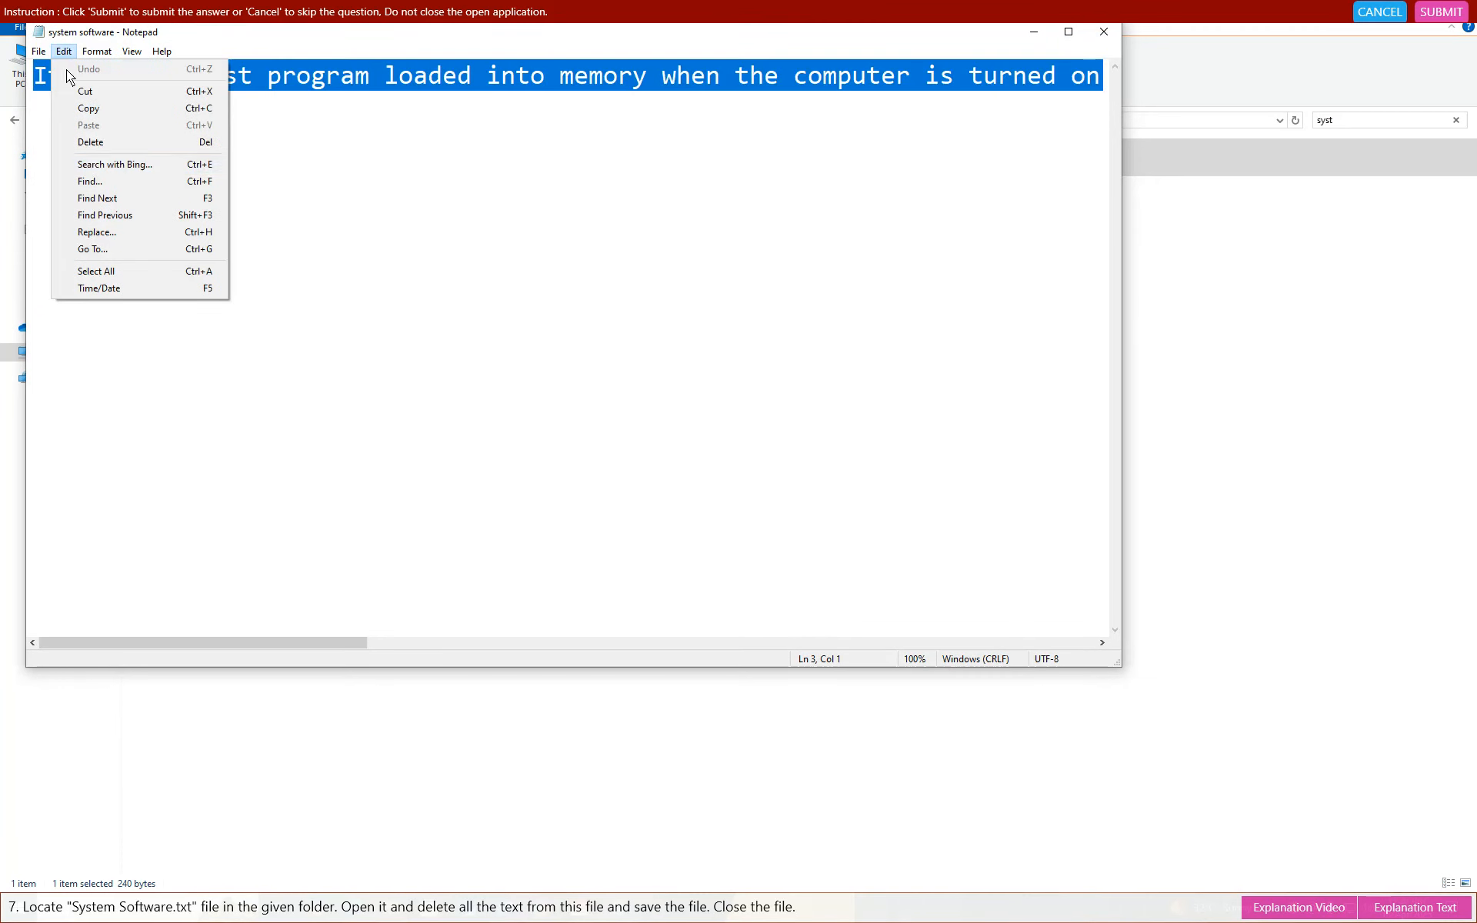
pyautogui.click(100, 142)
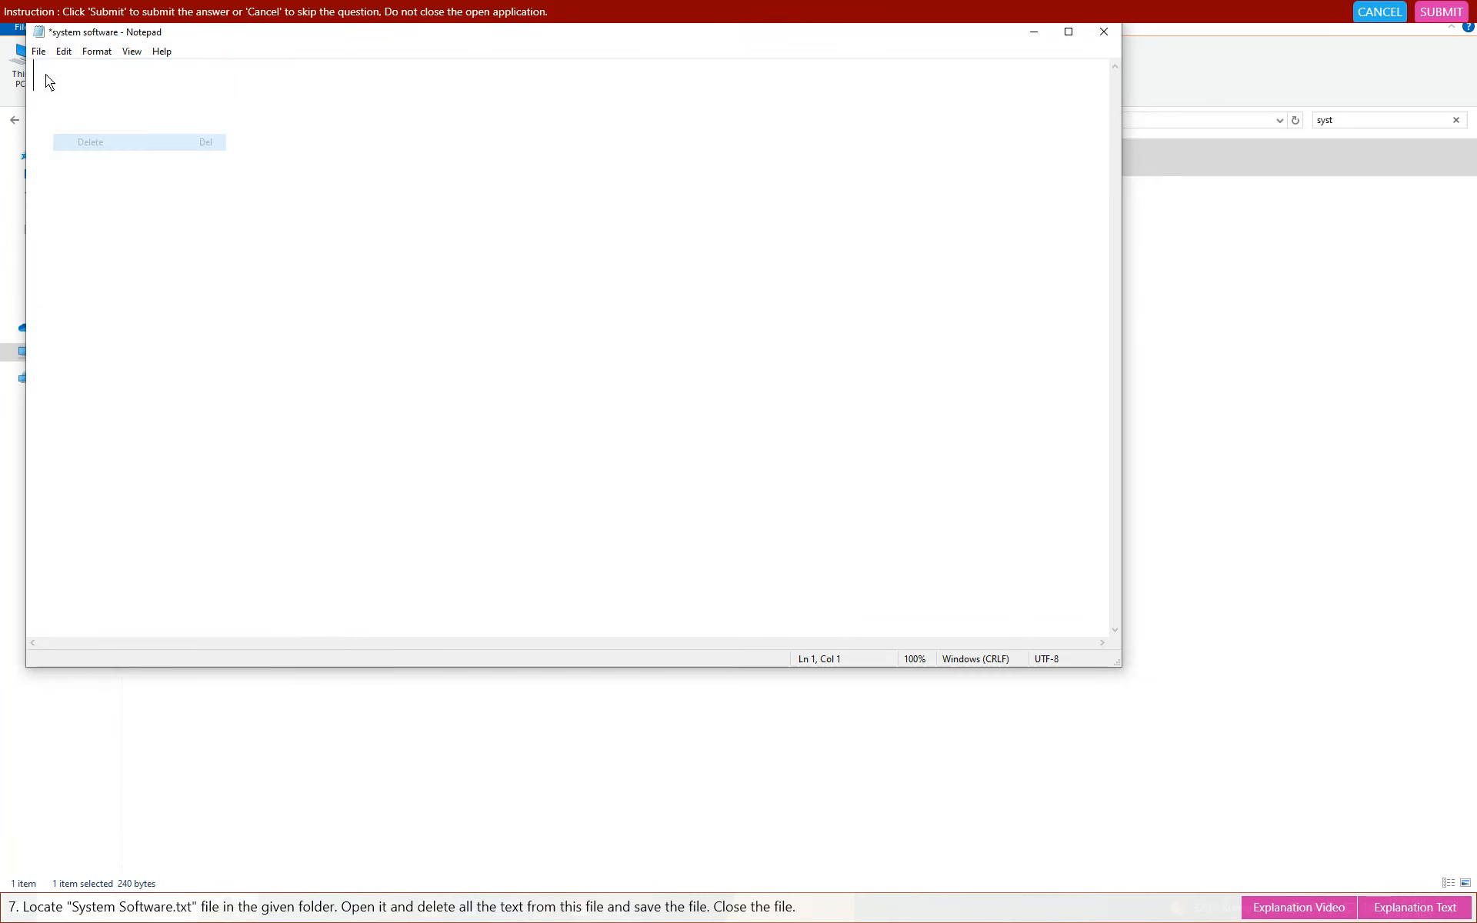
# Step: Save and close System Software.txt, and submit the answer to question 7
pyautogui.click(39, 52)
pyautogui.click(58, 120)
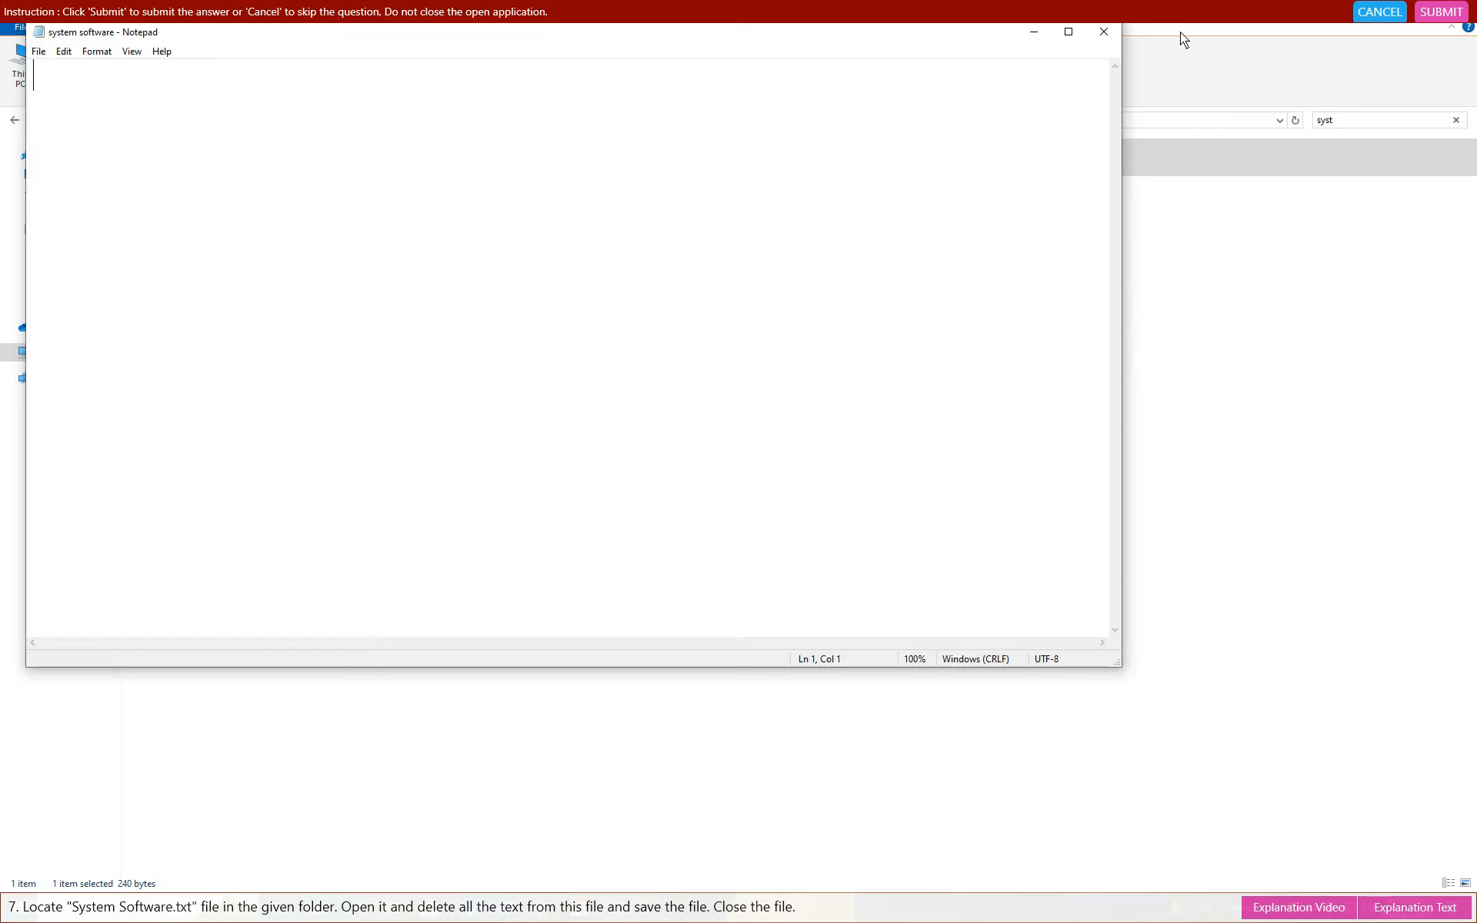
pyautogui.click(1104, 31)
pyautogui.click(1442, 14)
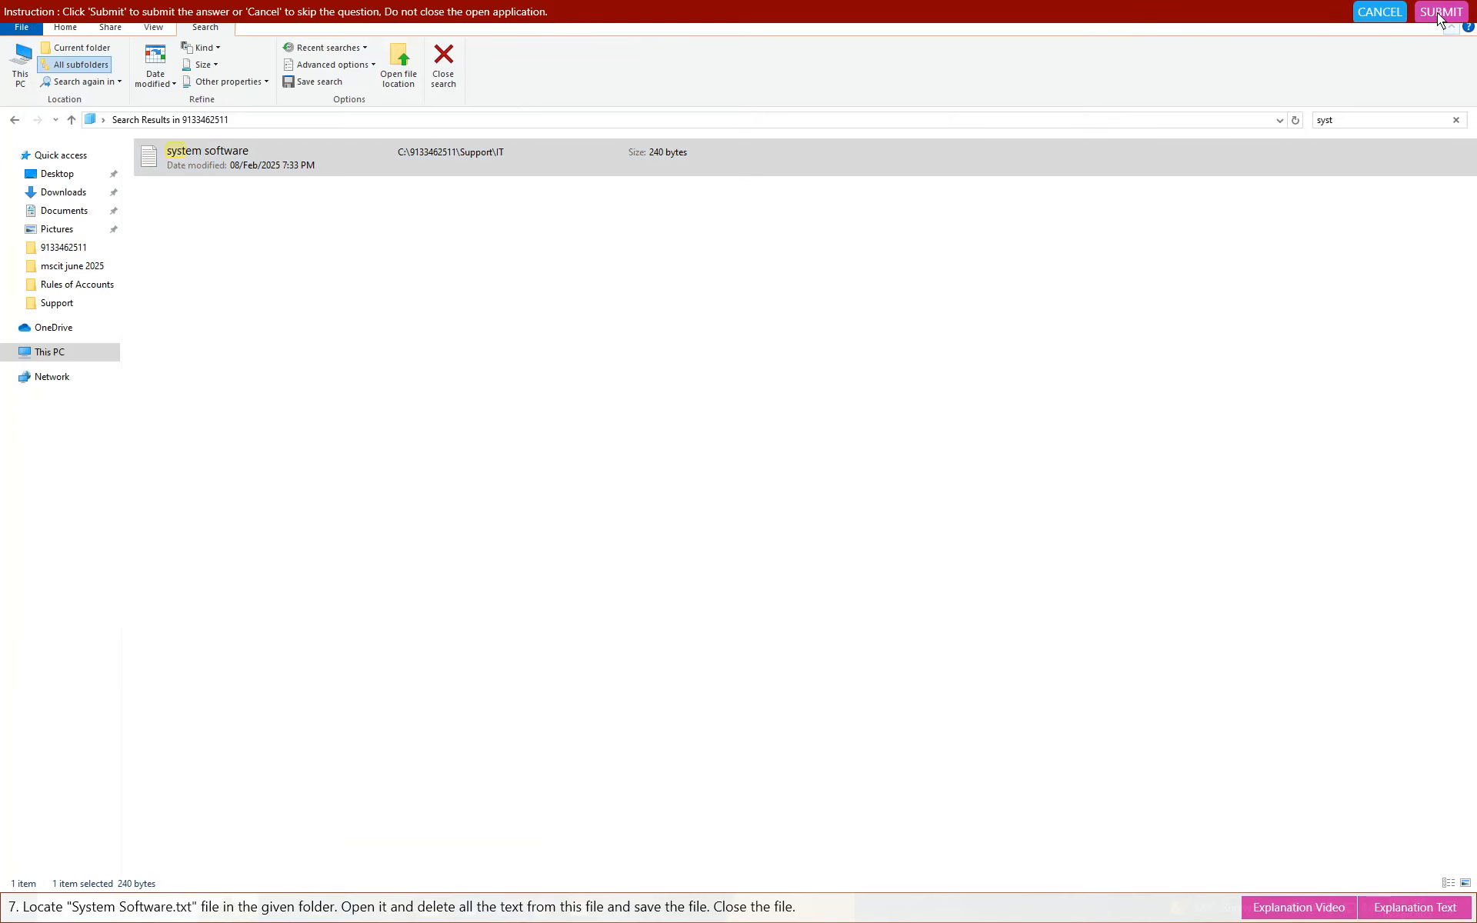
pyautogui.click(805, 491)
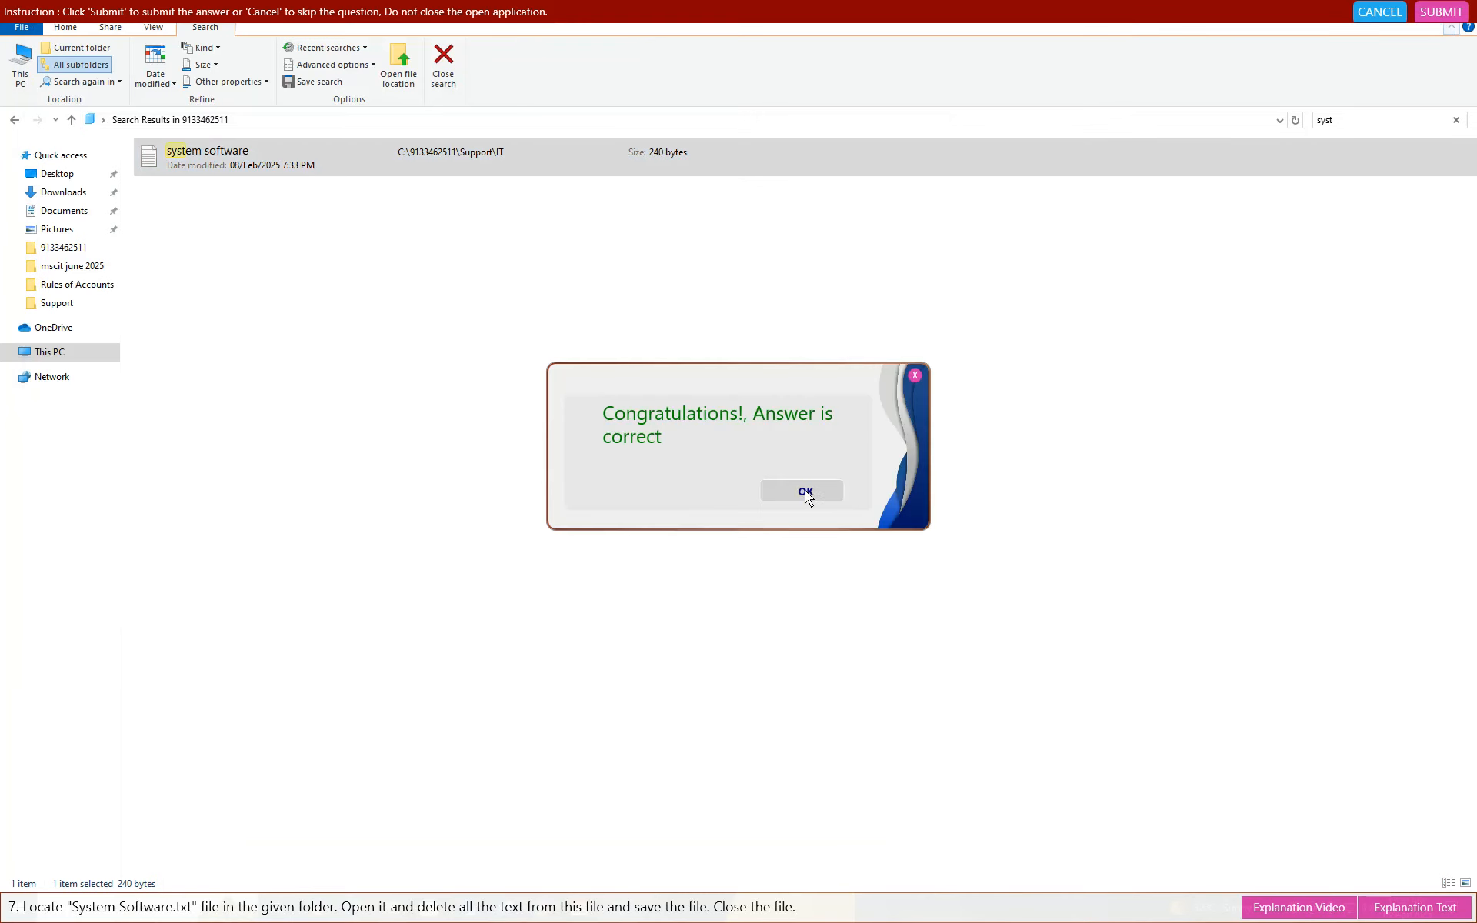
# Step: Start the practical for question 8 and open Software.txt from the Support\Home folder
pyautogui.click(514, 198)
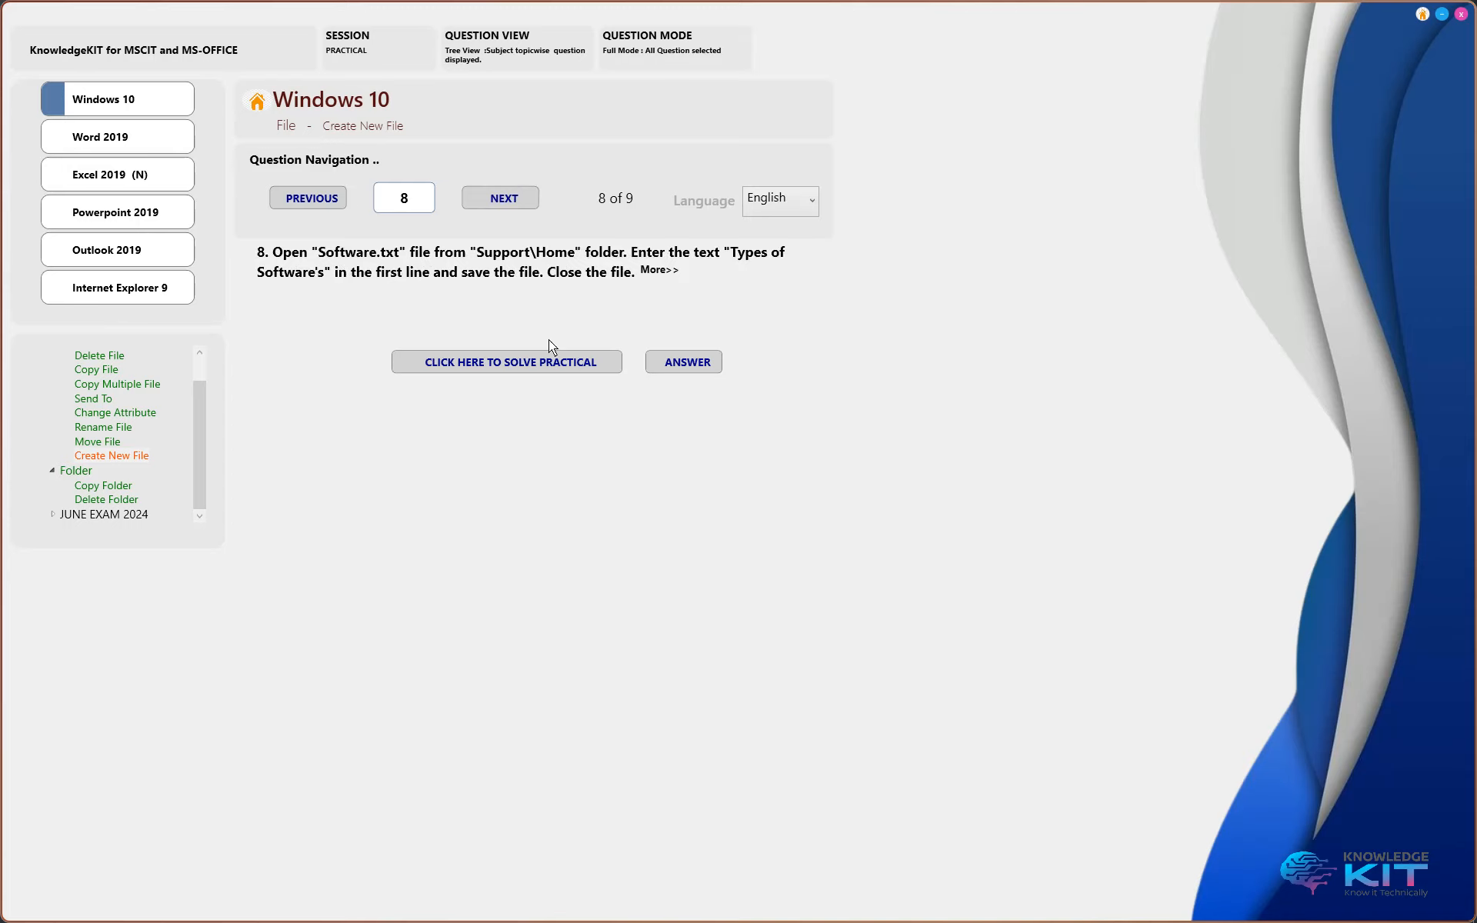
pyautogui.click(535, 362)
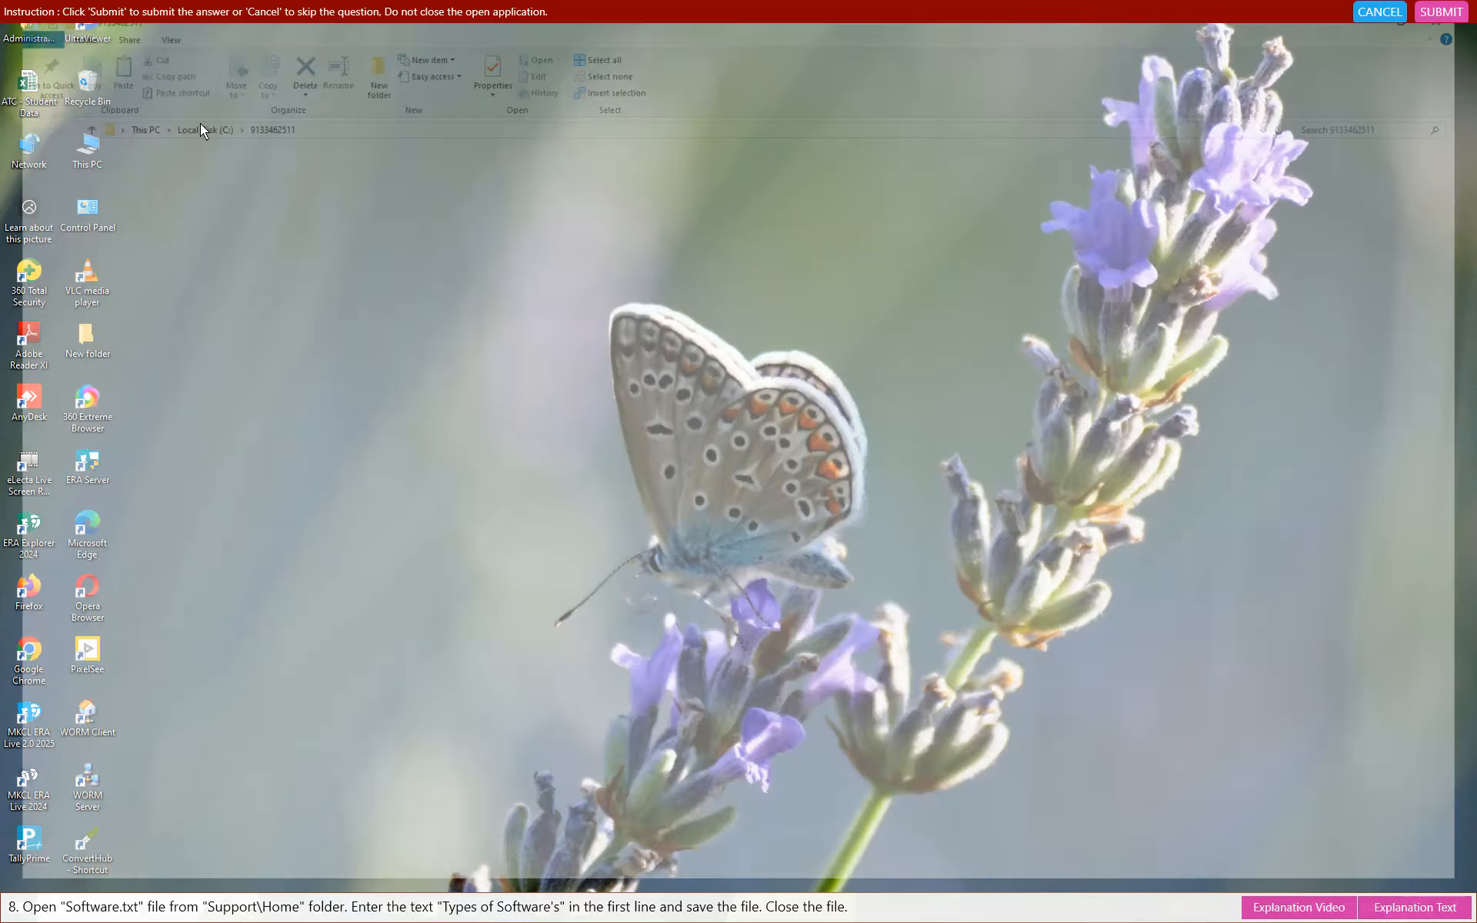
pyautogui.click(164, 168)
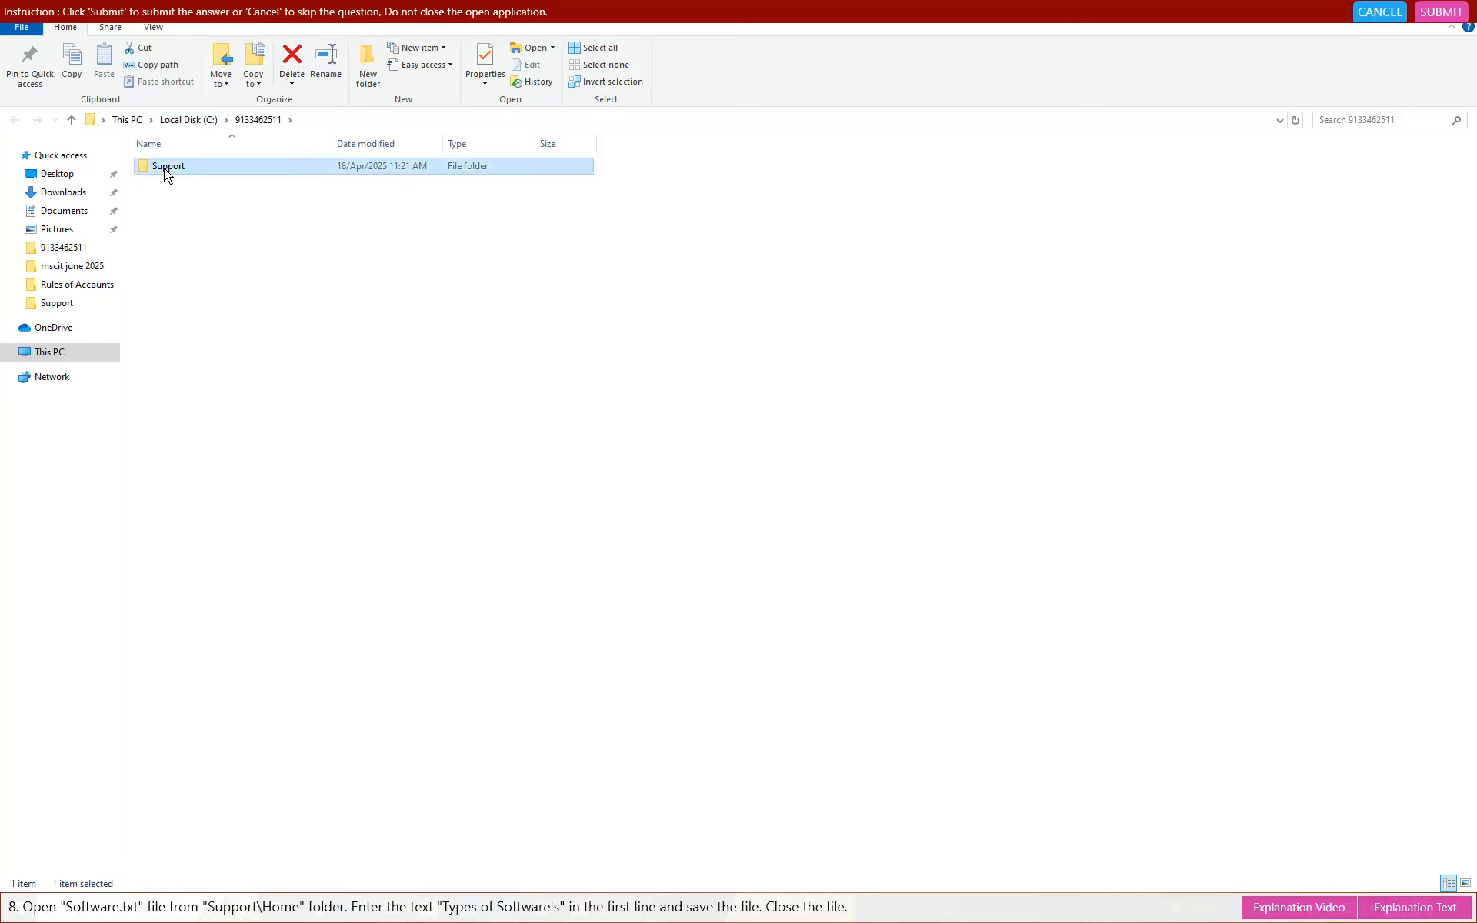
pyautogui.doubleClick(164, 168)
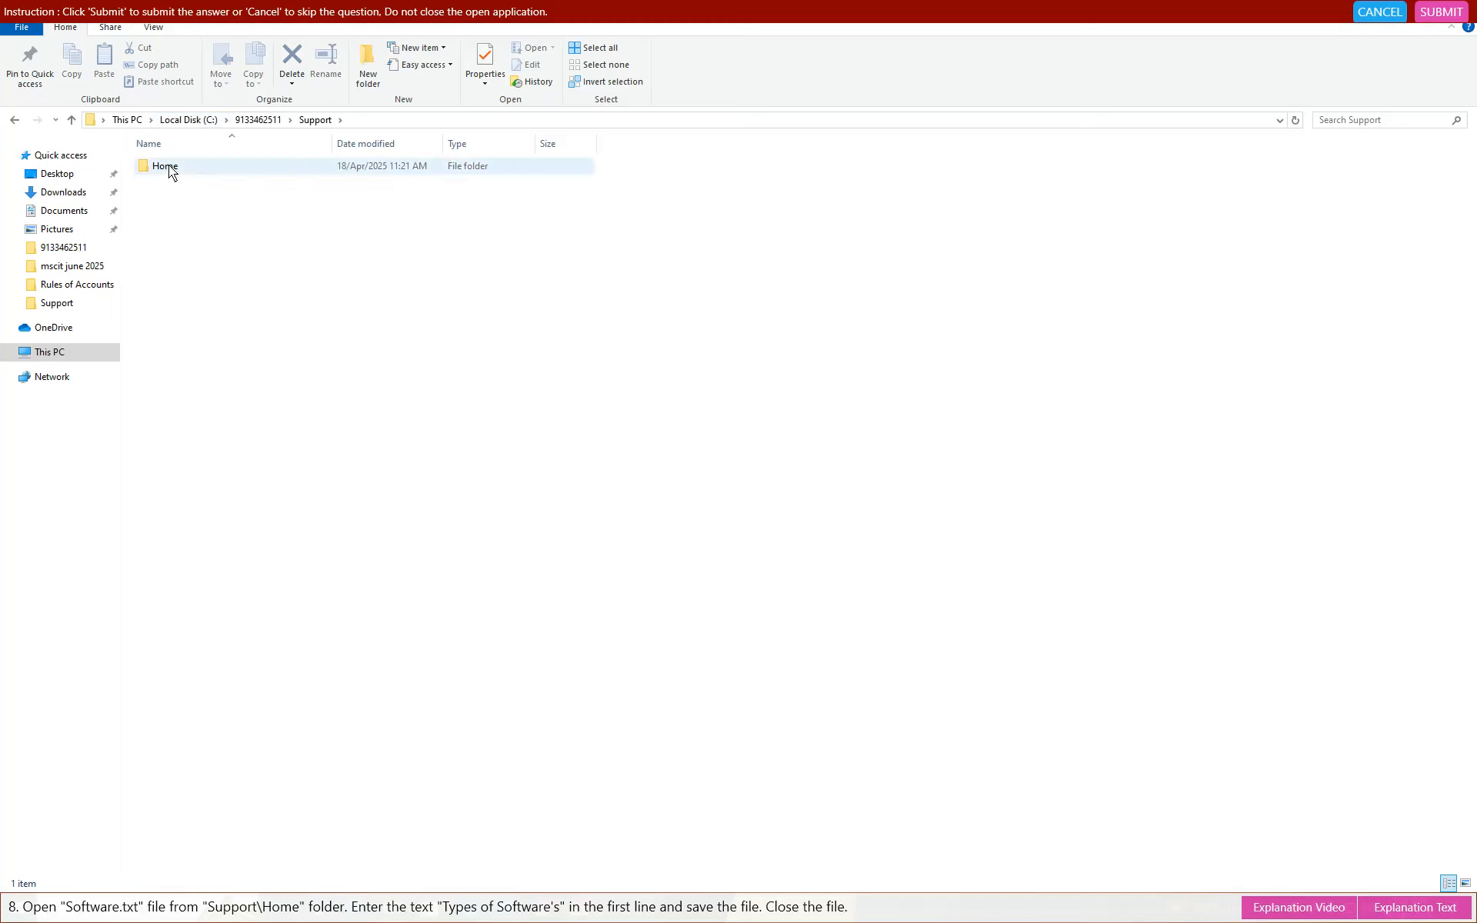
pyautogui.doubleClick(165, 167)
pyautogui.doubleClick(178, 168)
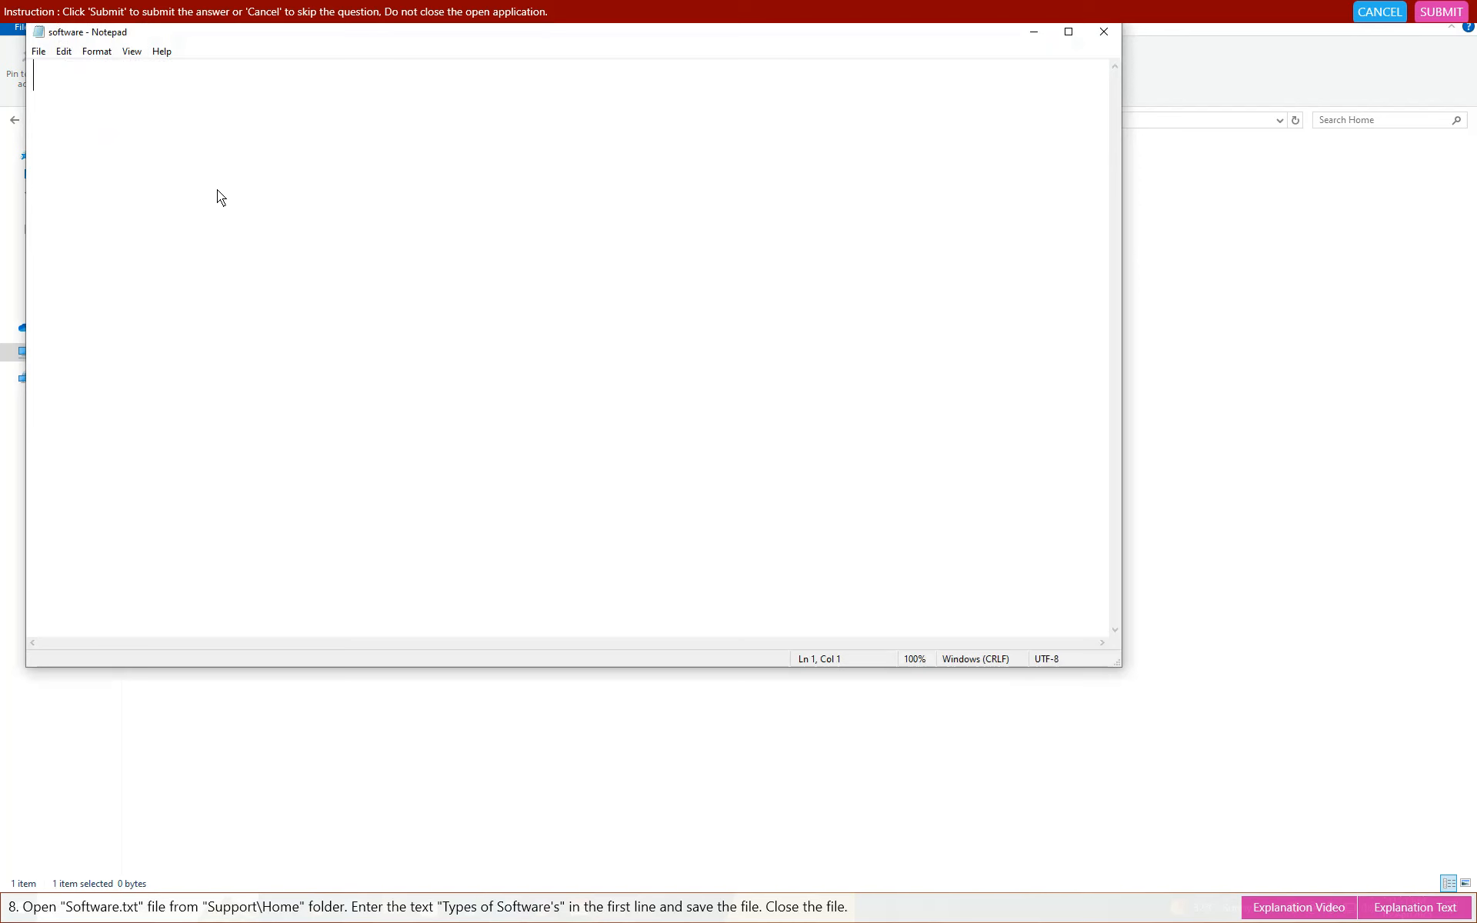
# Step: Enter "Types of software's" in the first line of Software.txt and save the file
pyautogui.write('Types of ')
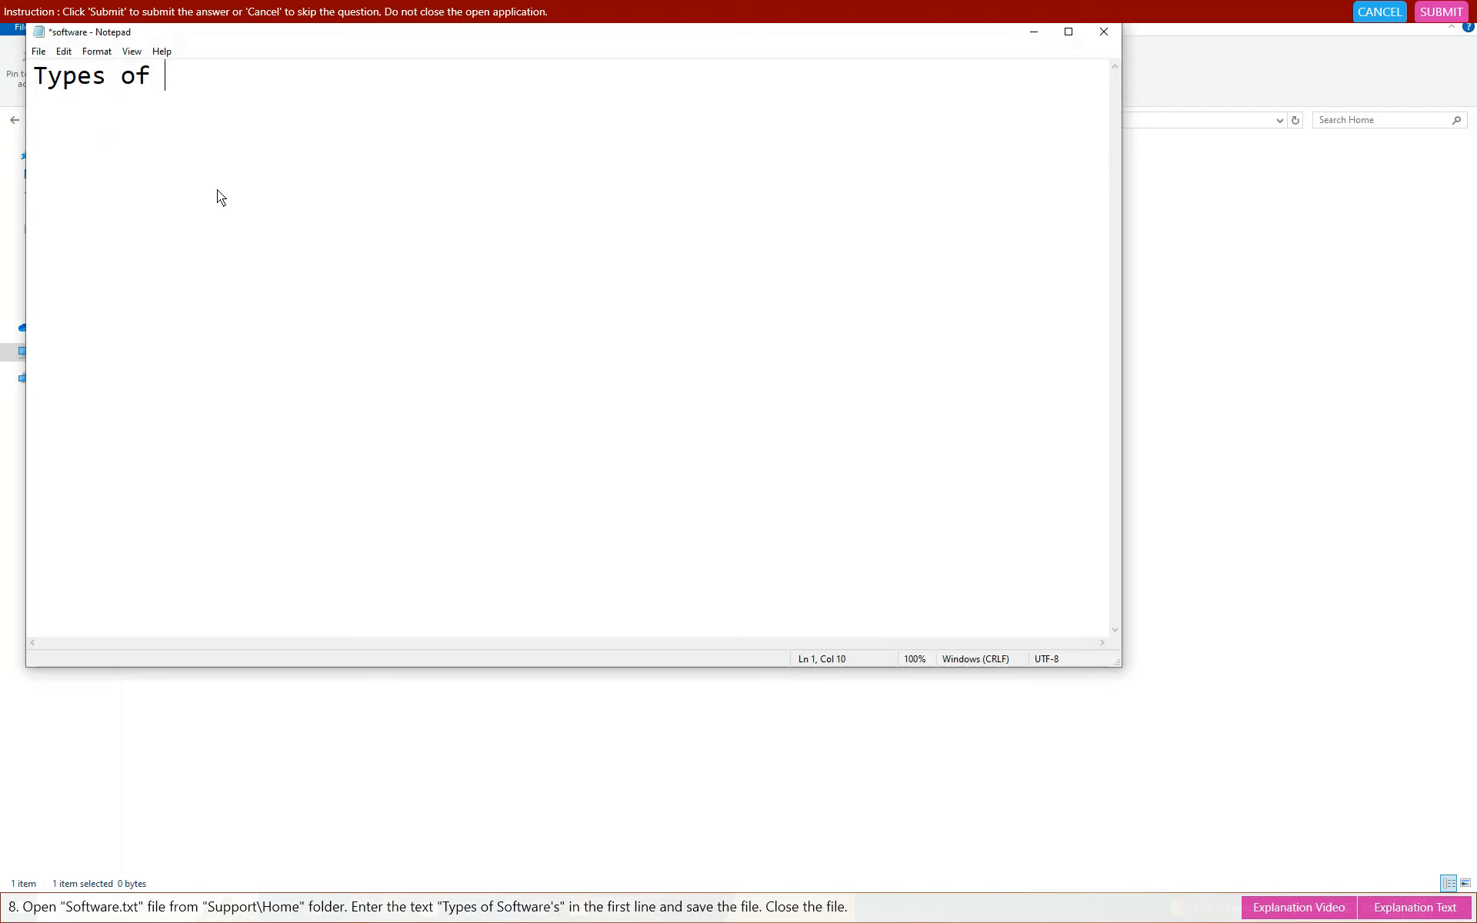
pyautogui.write("software's")
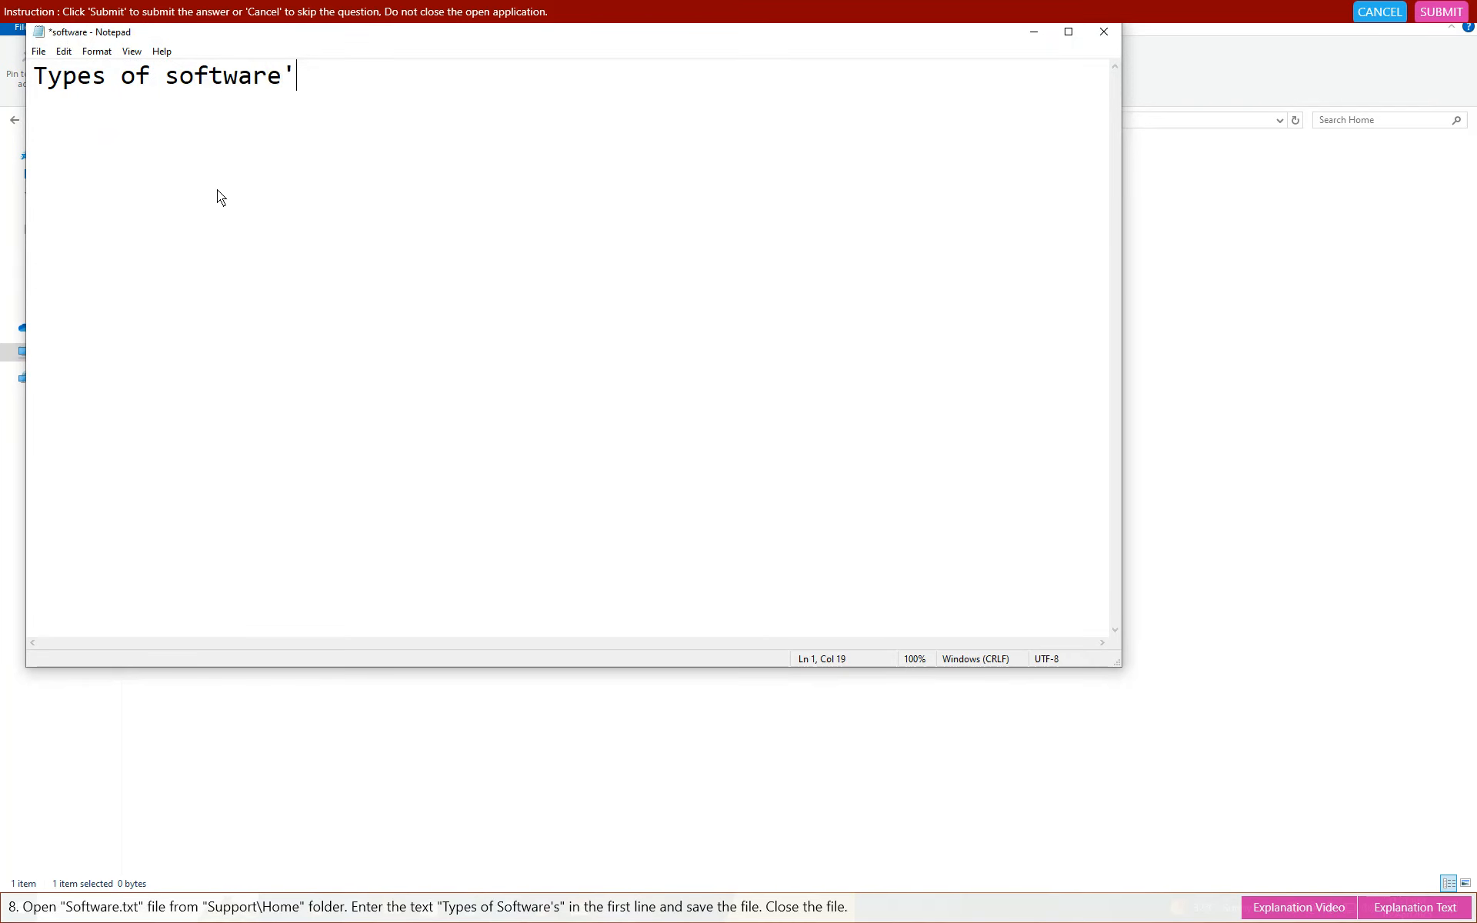
pyautogui.click(39, 51)
pyautogui.click(48, 120)
# Step: Close Software.txt and submit the answer to question 8
pyautogui.click(1105, 31)
pyautogui.click(1433, 14)
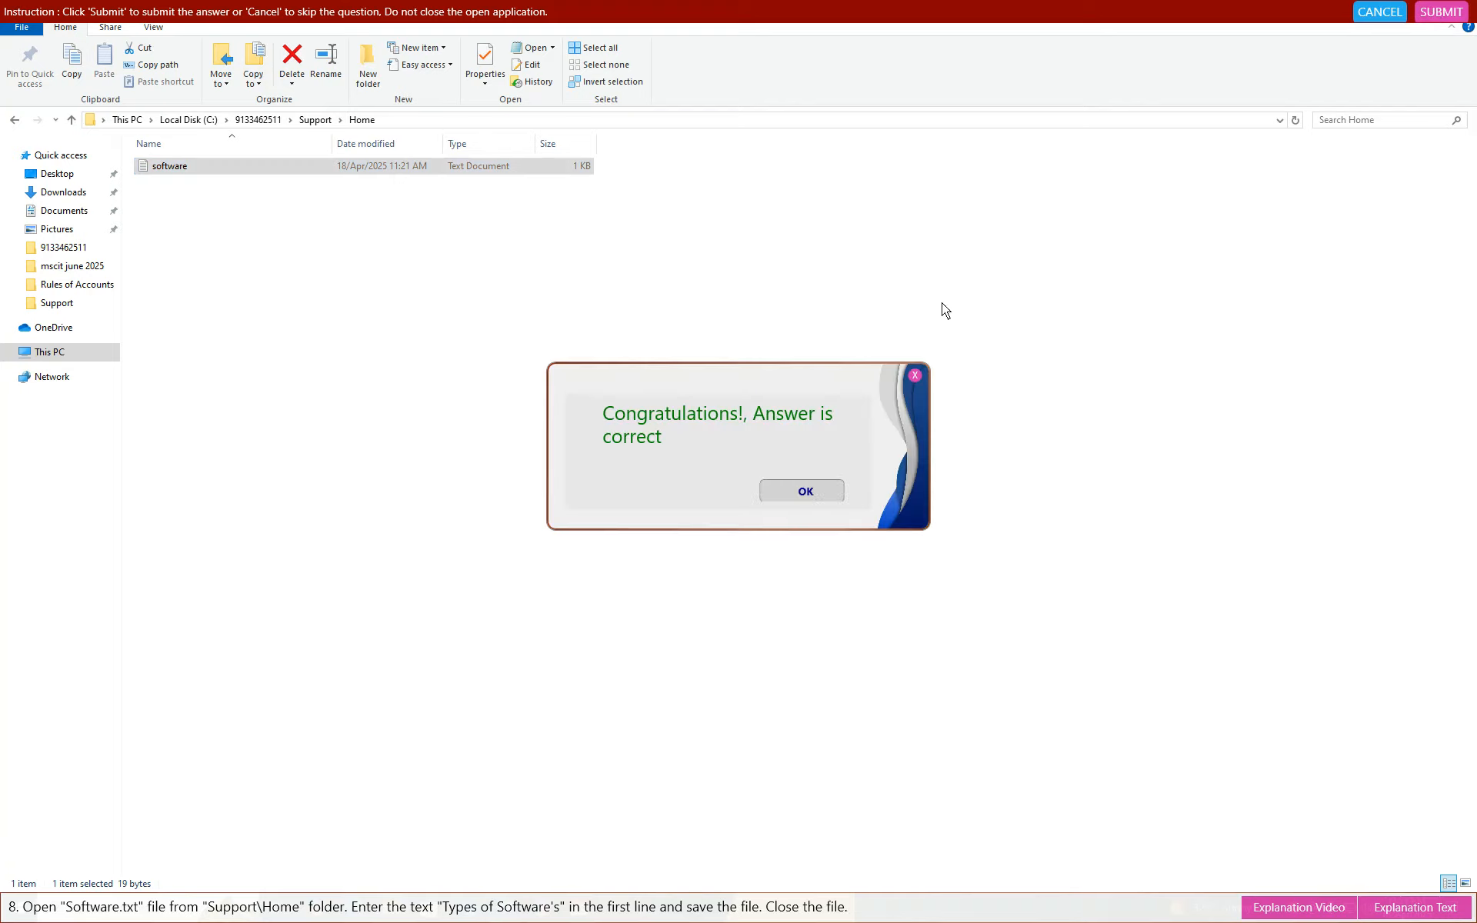
pyautogui.click(815, 485)
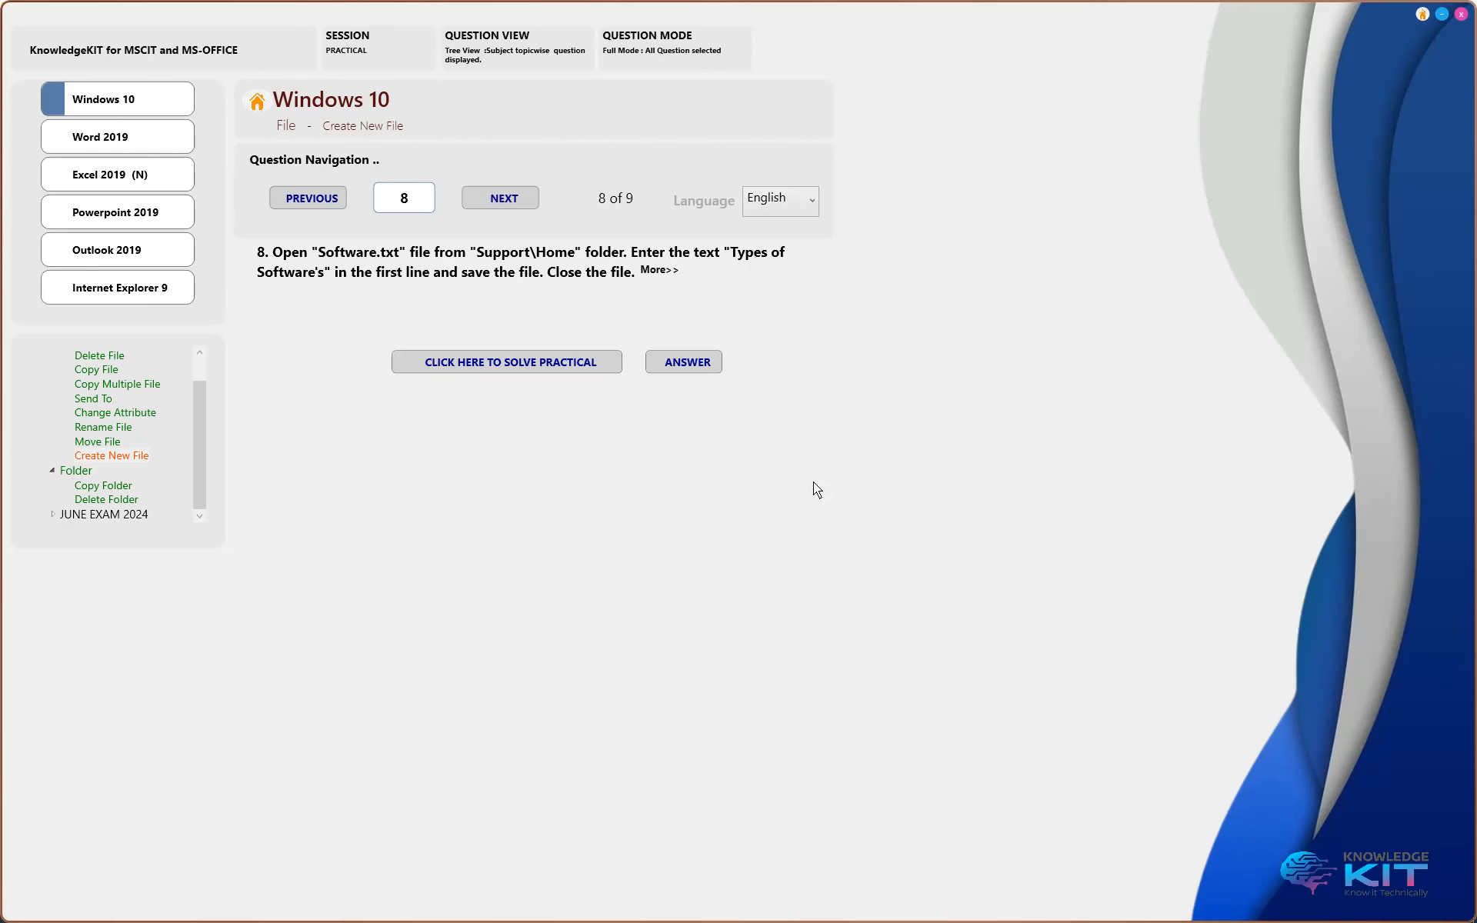
# Step: Start the practical for question 9 and open Sales.txt from the Support folder
pyautogui.click(502, 197)
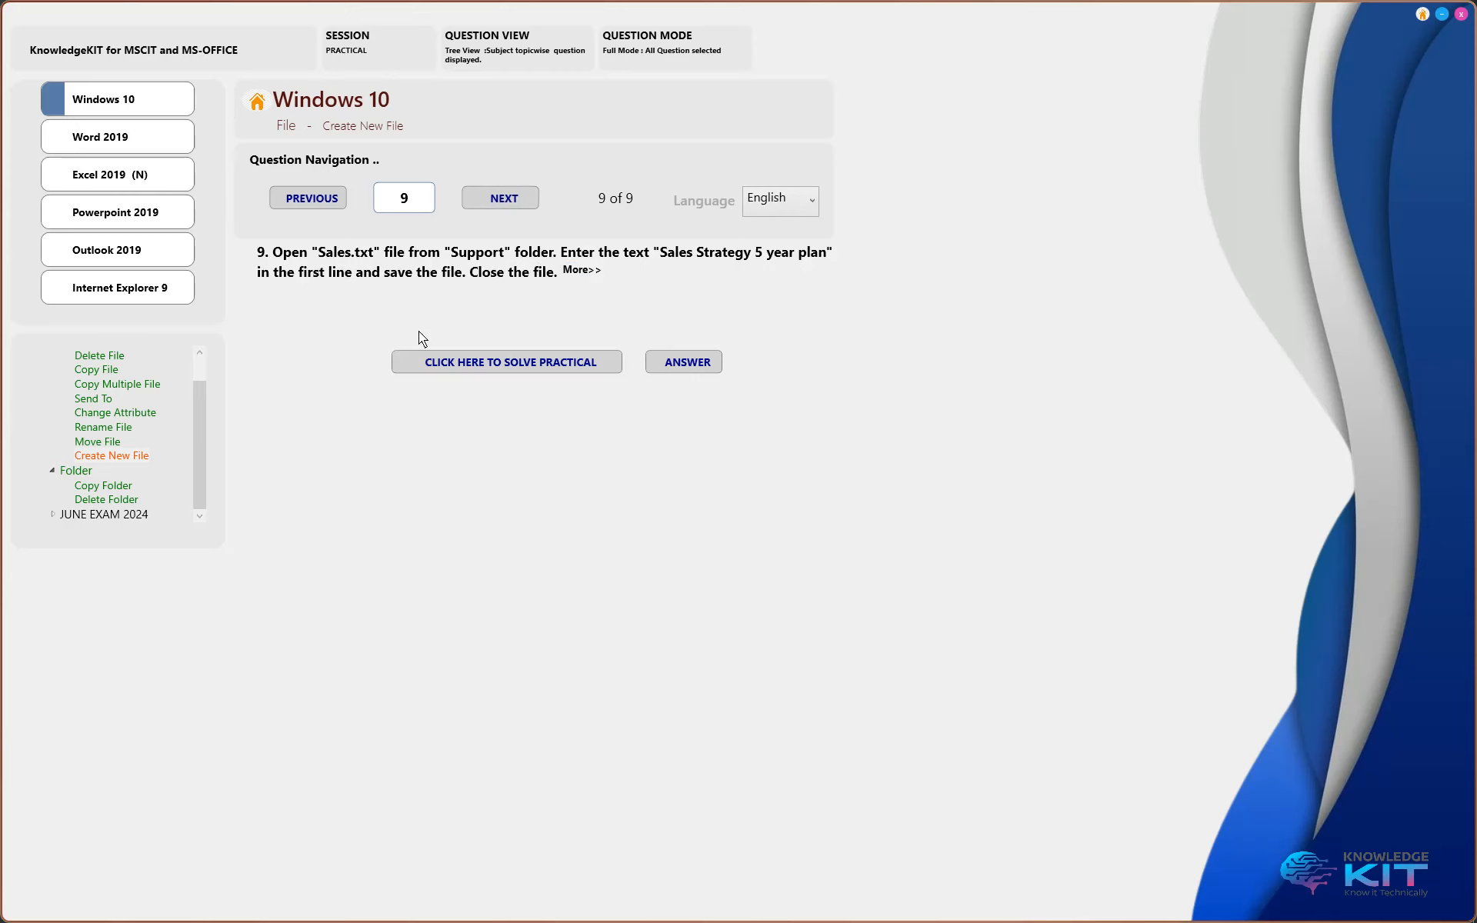
pyautogui.click(497, 362)
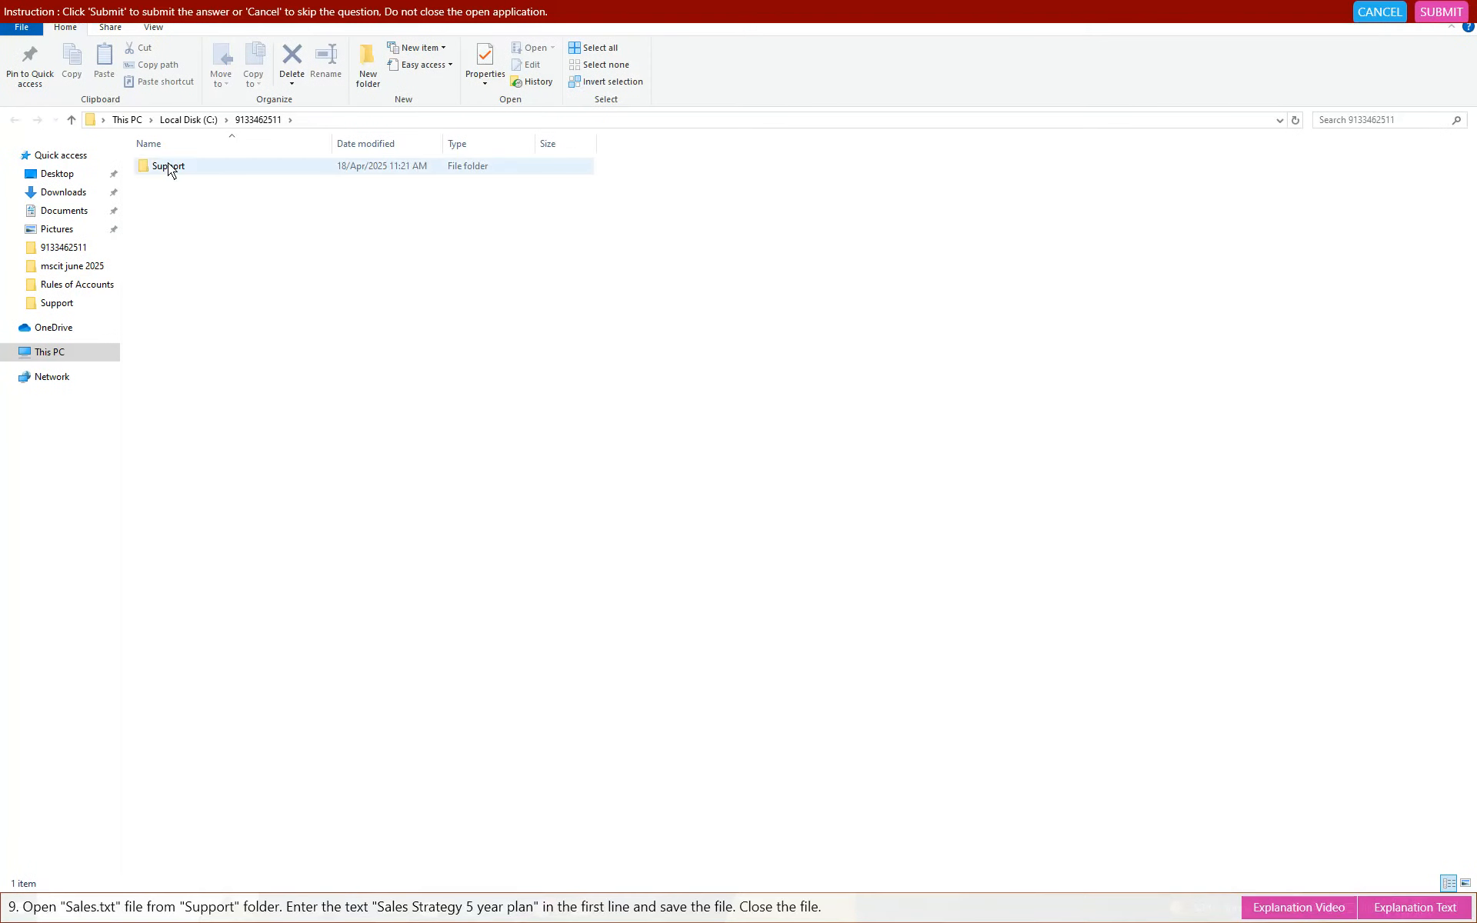
pyautogui.click(168, 166)
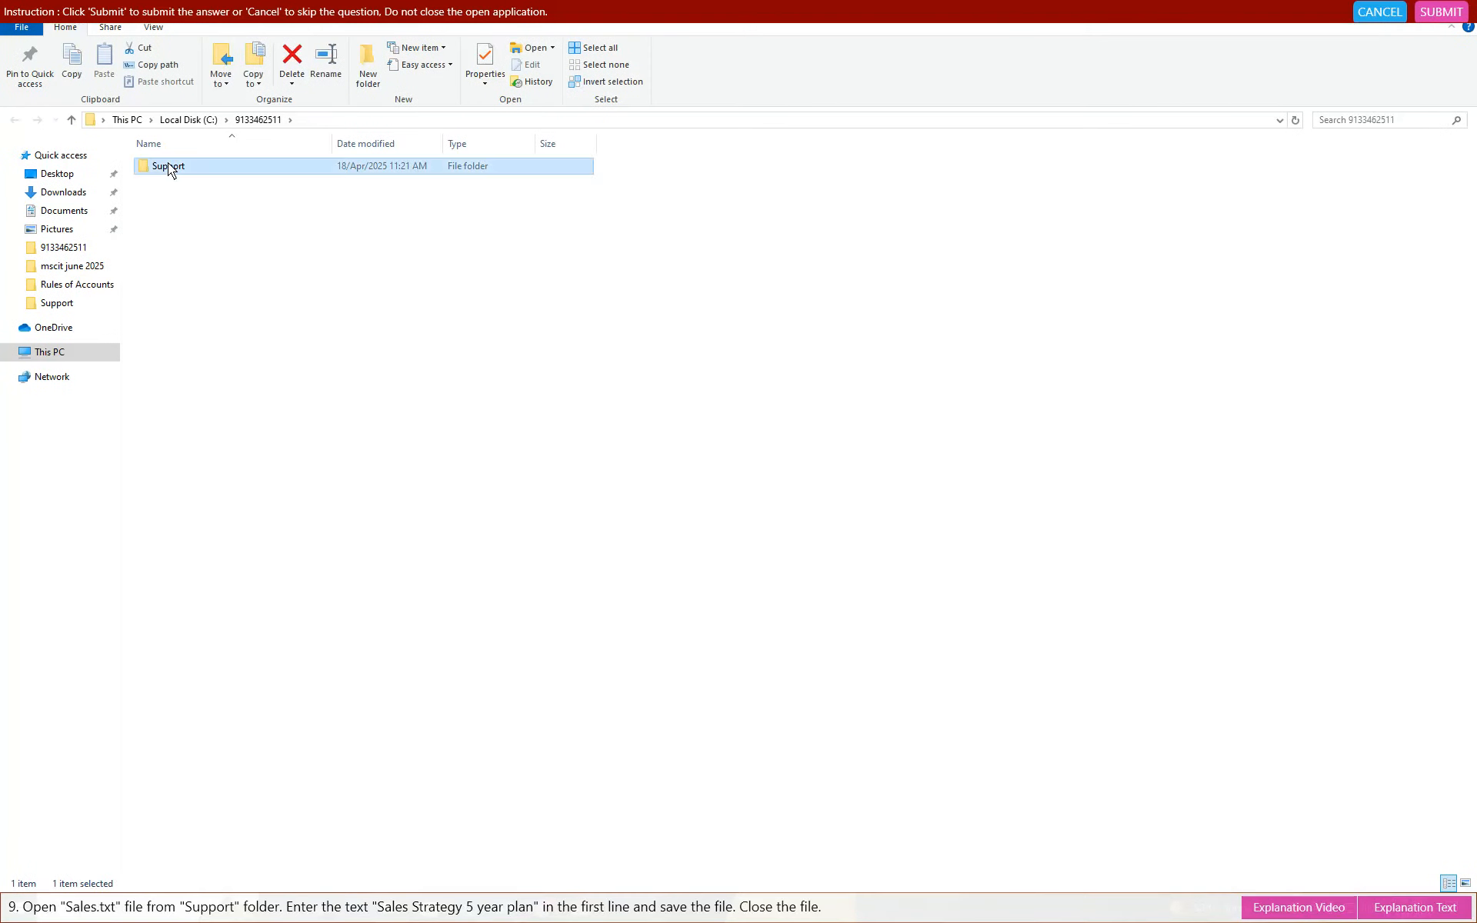
pyautogui.doubleClick(168, 165)
pyautogui.doubleClick(162, 169)
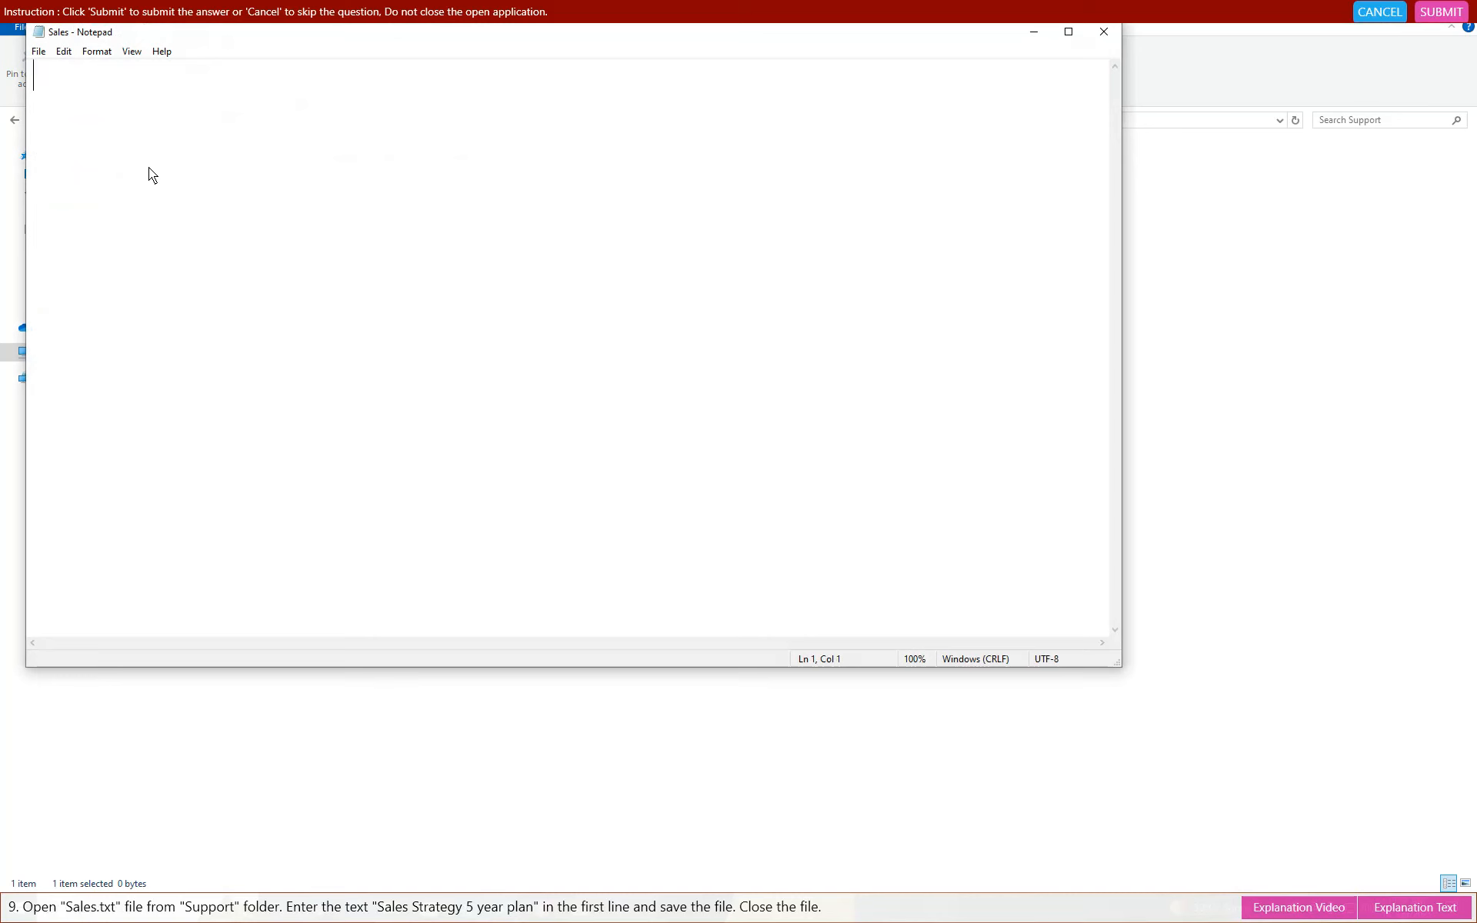
# Step: Enter "Sales Strategy 5 year plan" in the first line of Sales.txt and save the file
pyautogui.write('Sales ')
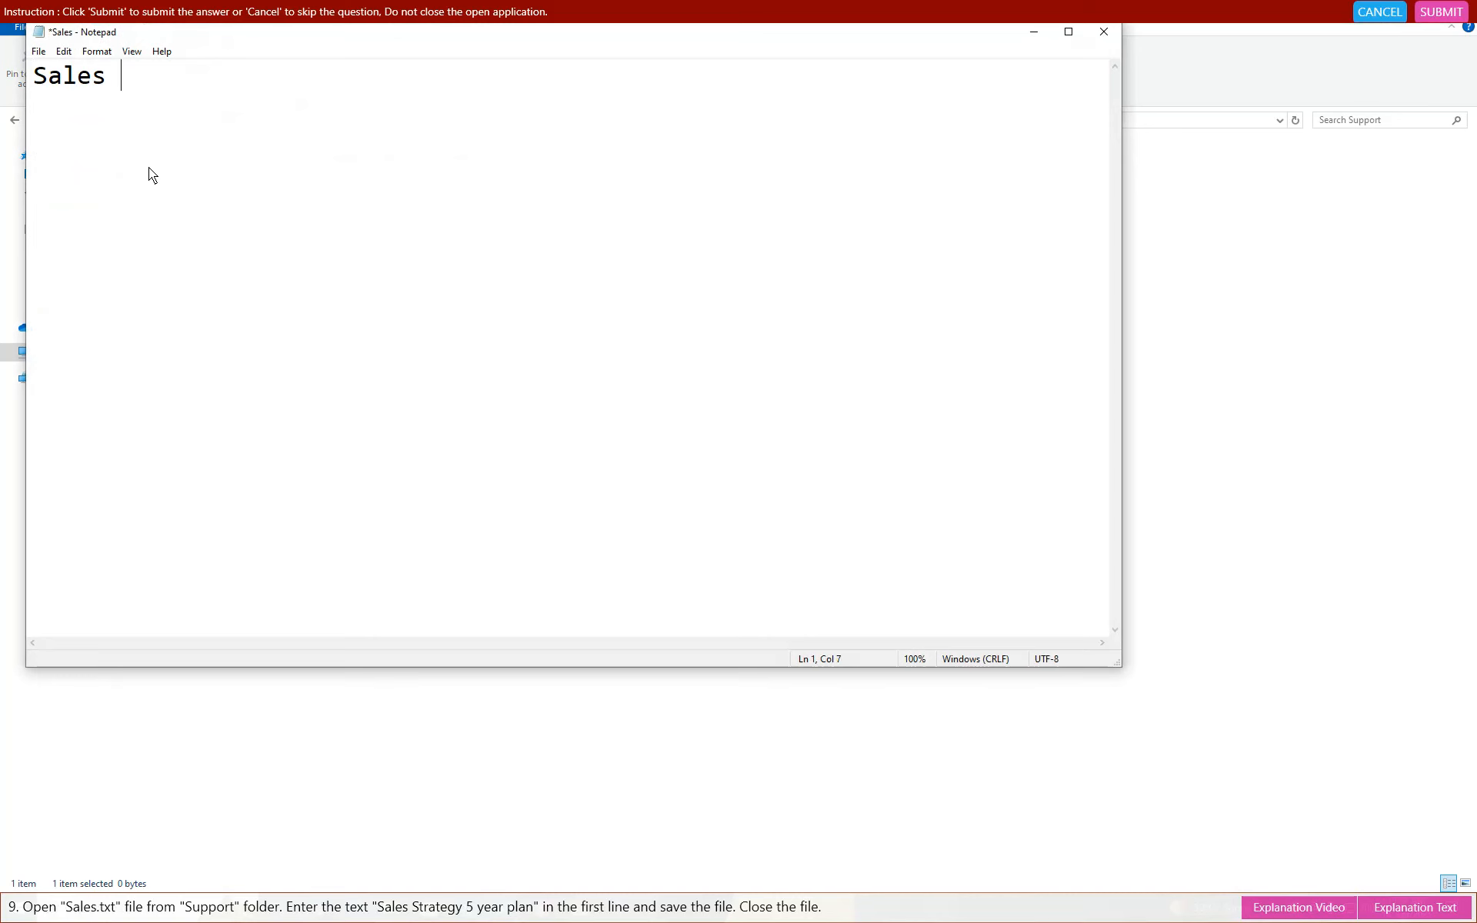
pyautogui.write('Strategy')
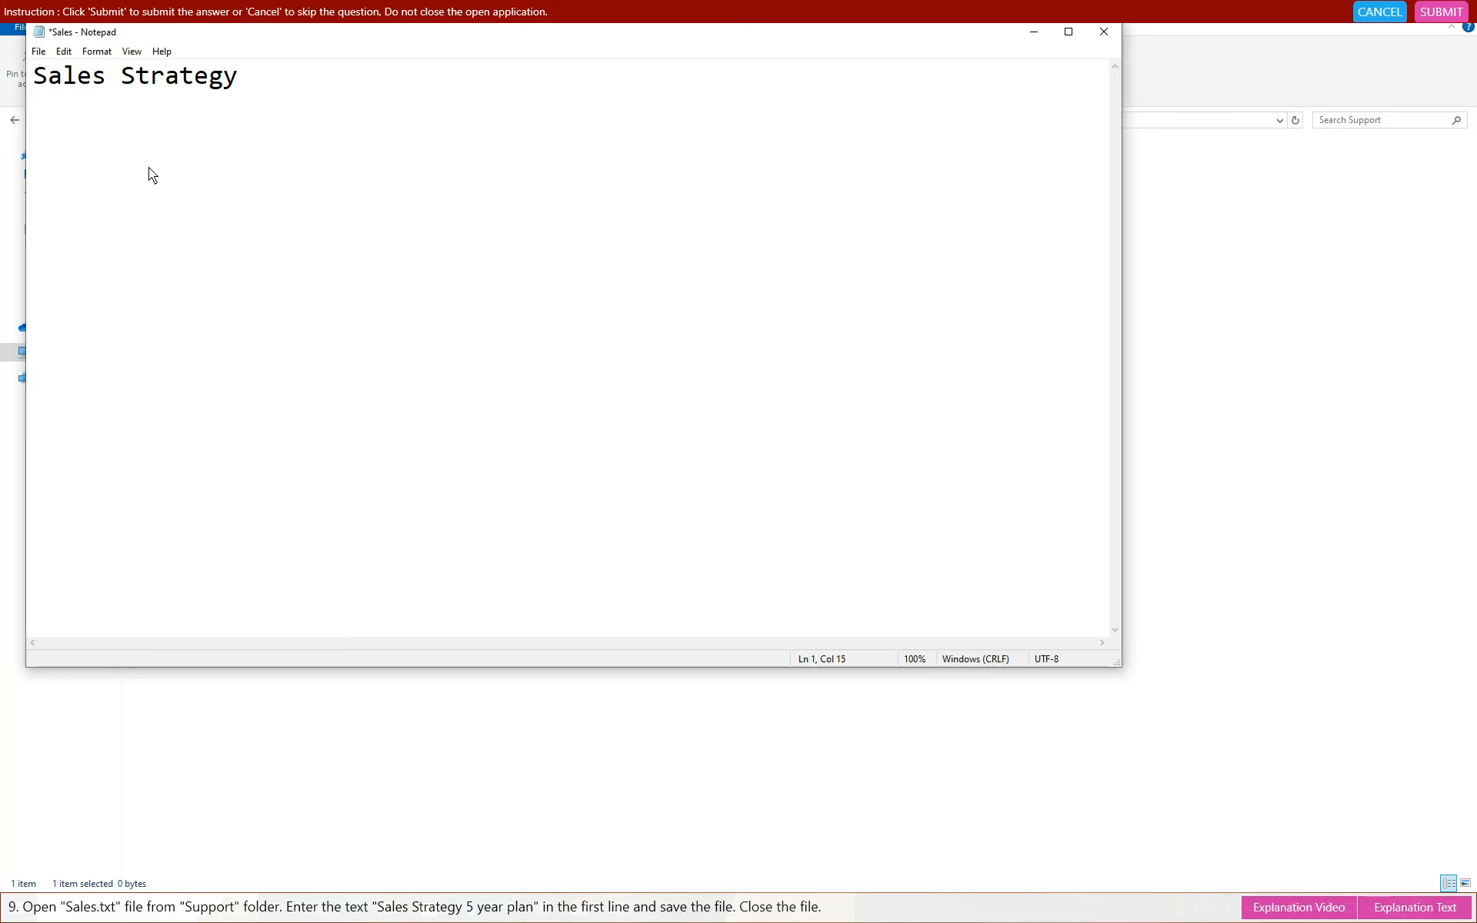
pyautogui.write(' 5 year plan')
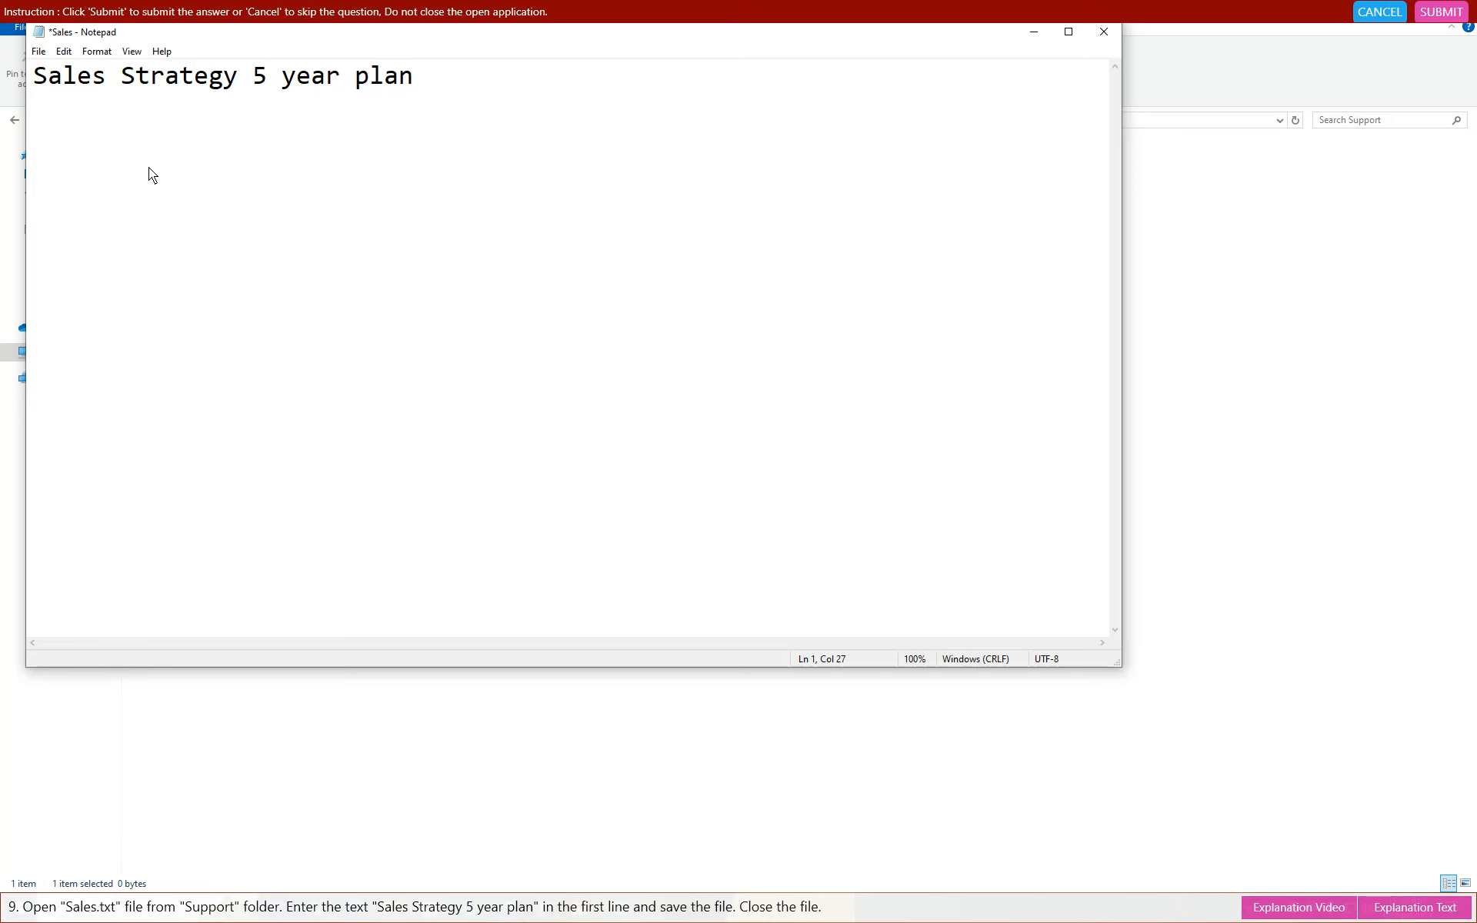
pyautogui.click(37, 52)
pyautogui.click(53, 120)
# Step: Close Sales.txt and submit the answer to question 9
pyautogui.click(1106, 34)
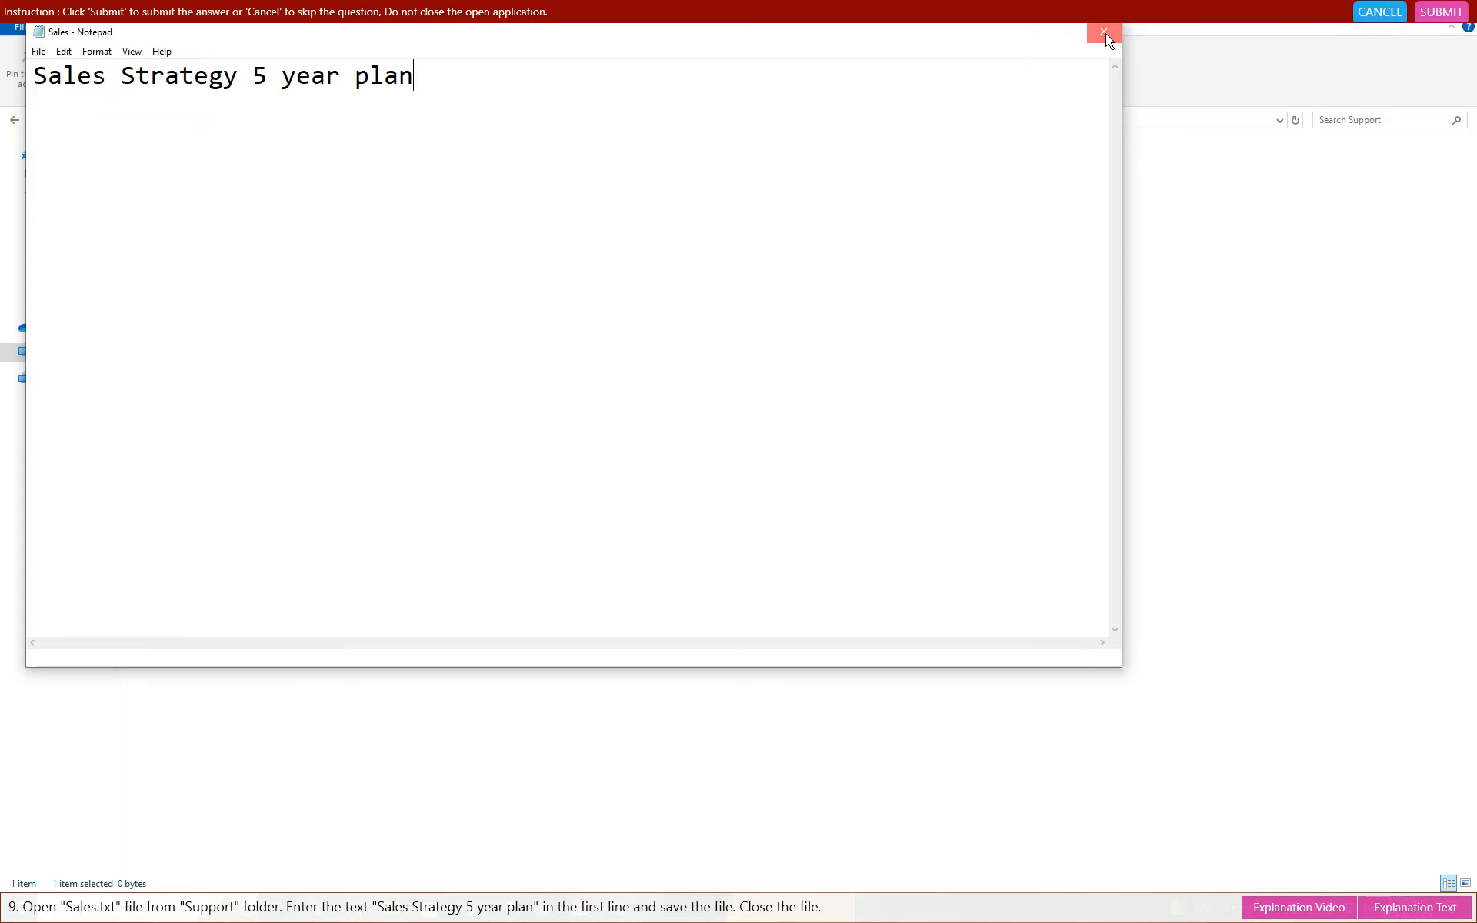
pyautogui.click(1447, 13)
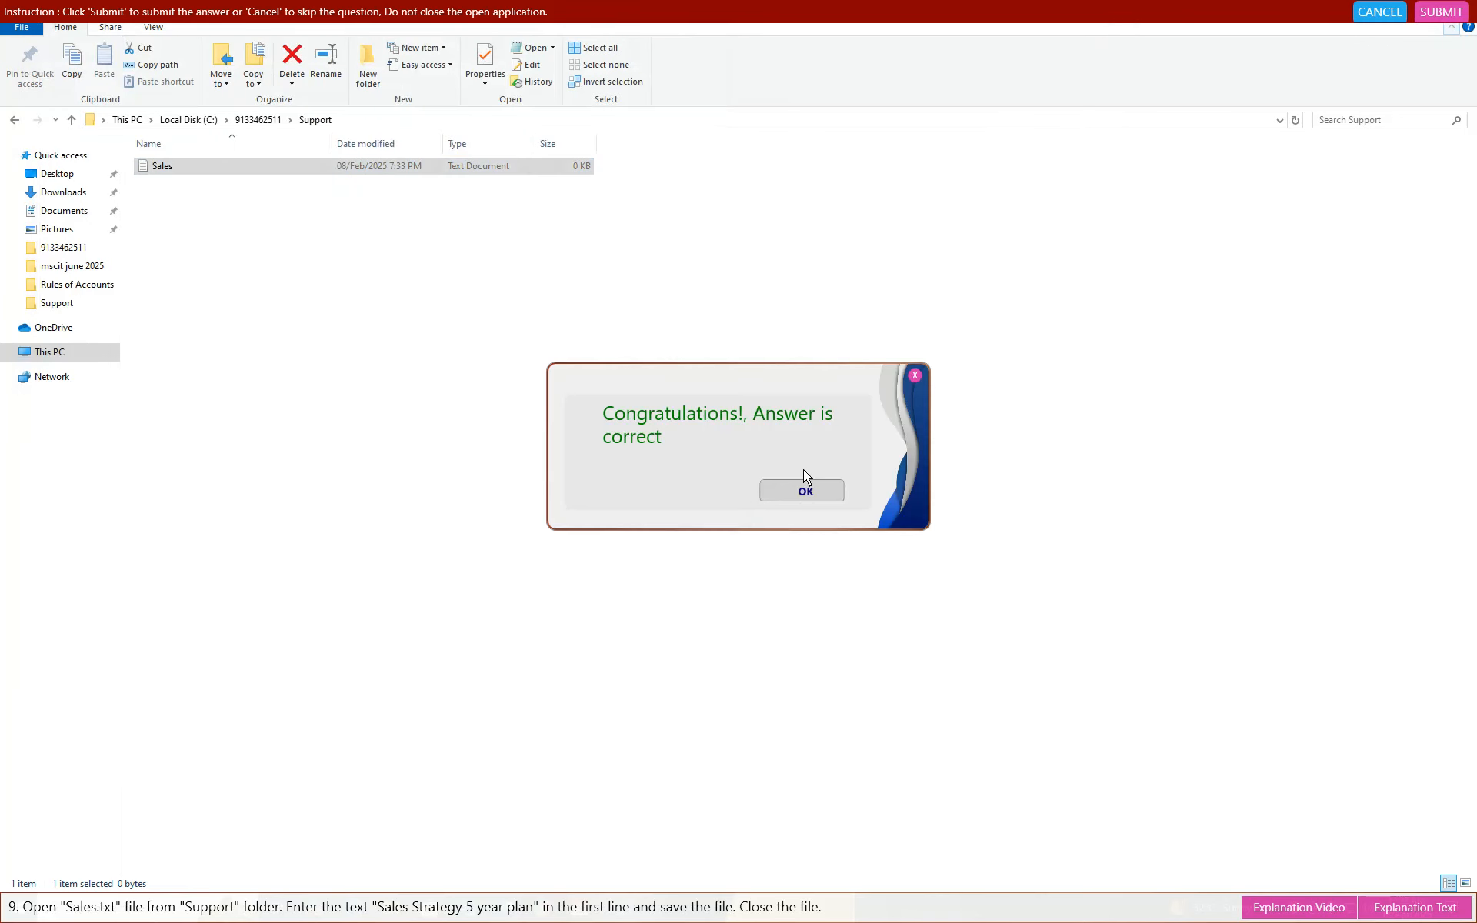
pyautogui.click(801, 488)
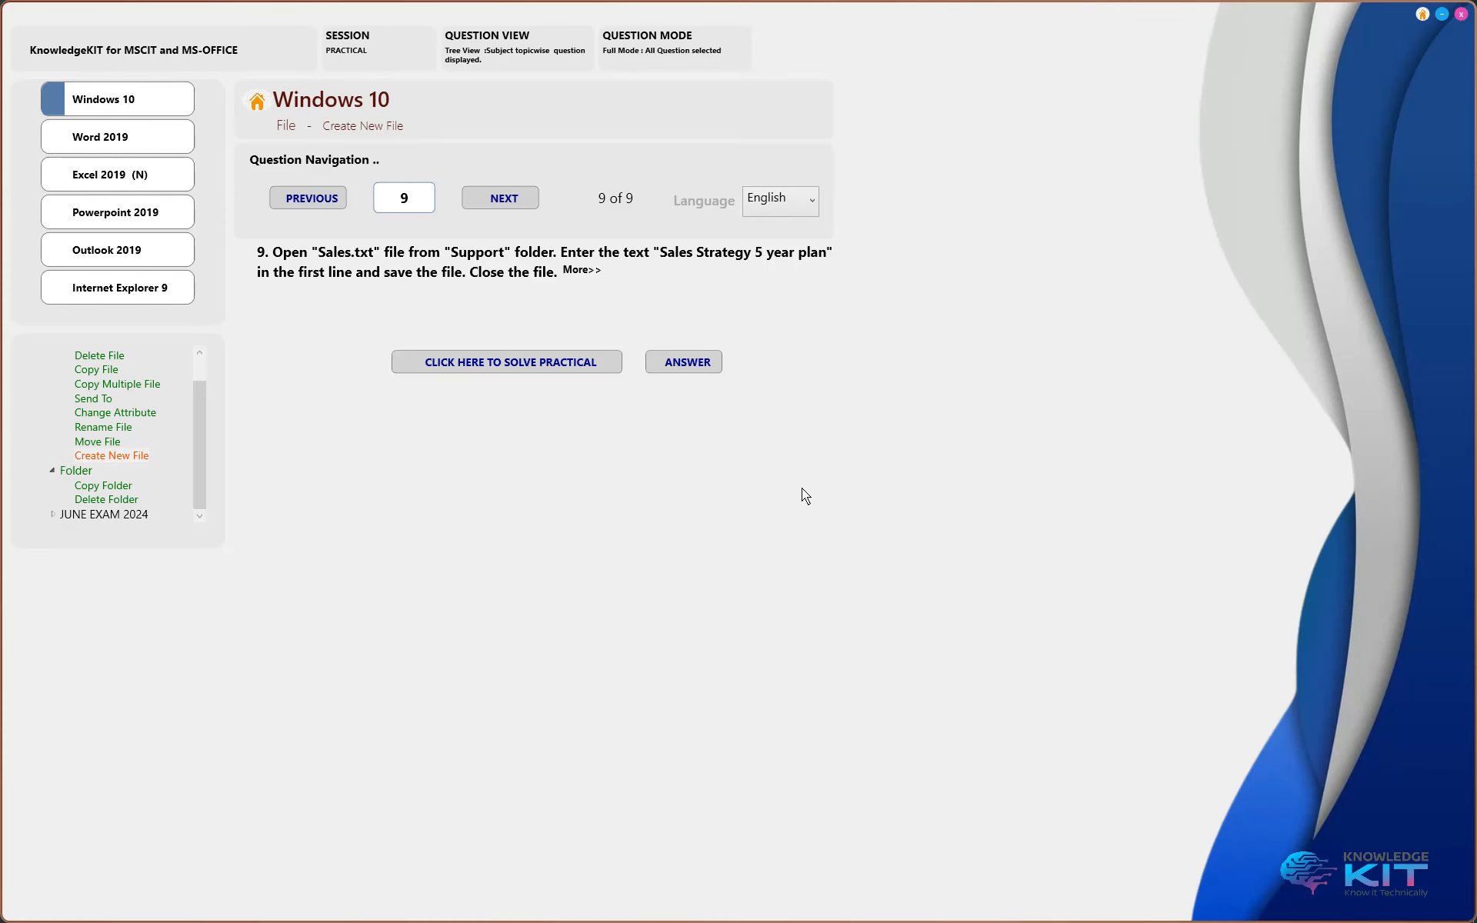